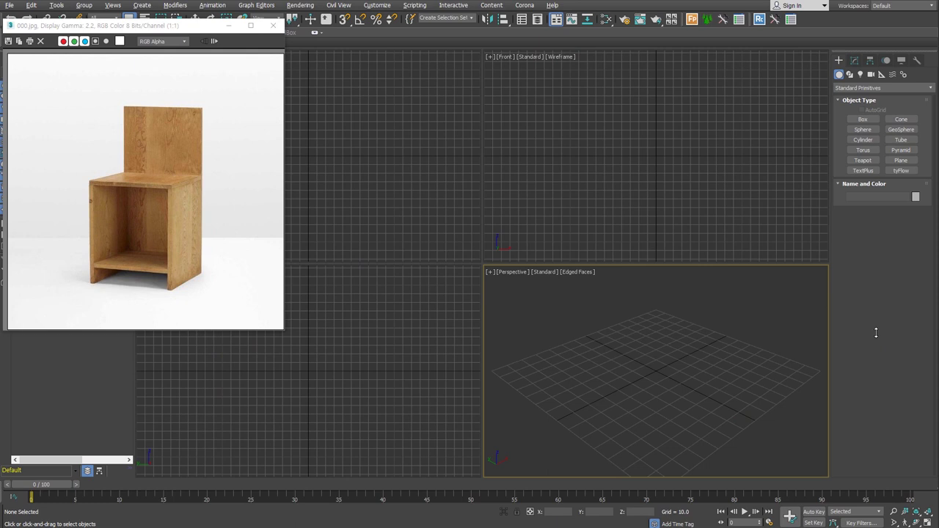
- Change the render output height to 640 so the output size is 640 × 640
left_click(83, 25)
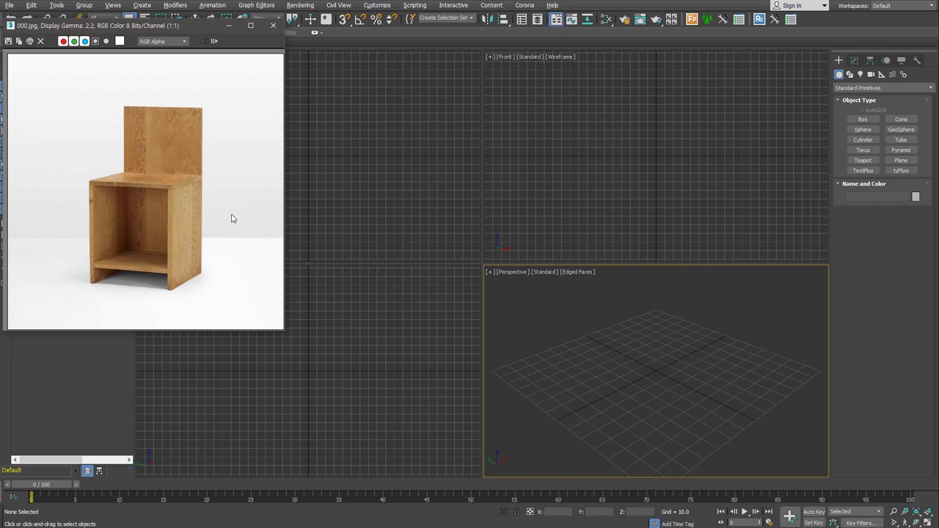
left_click(620, 22)
left_click(620, 21)
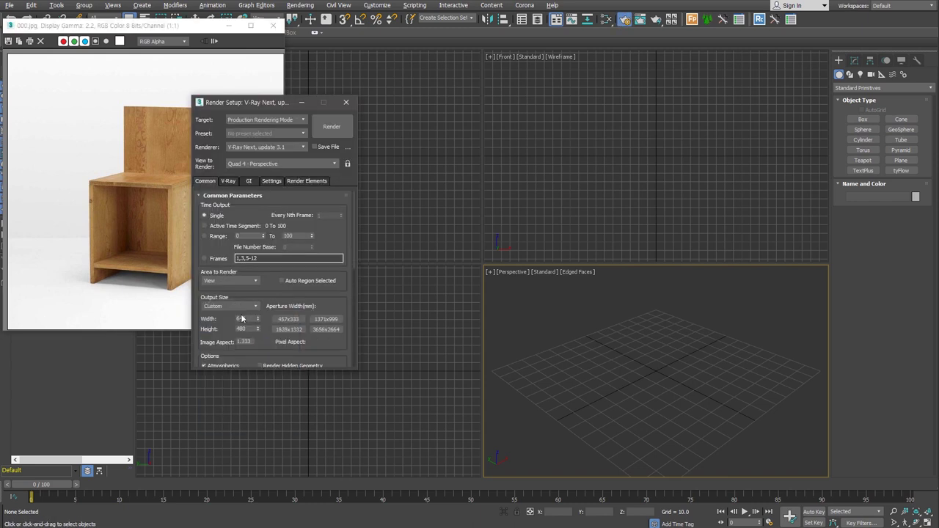
double_click(242, 329)
type("640")
left_click(266, 344)
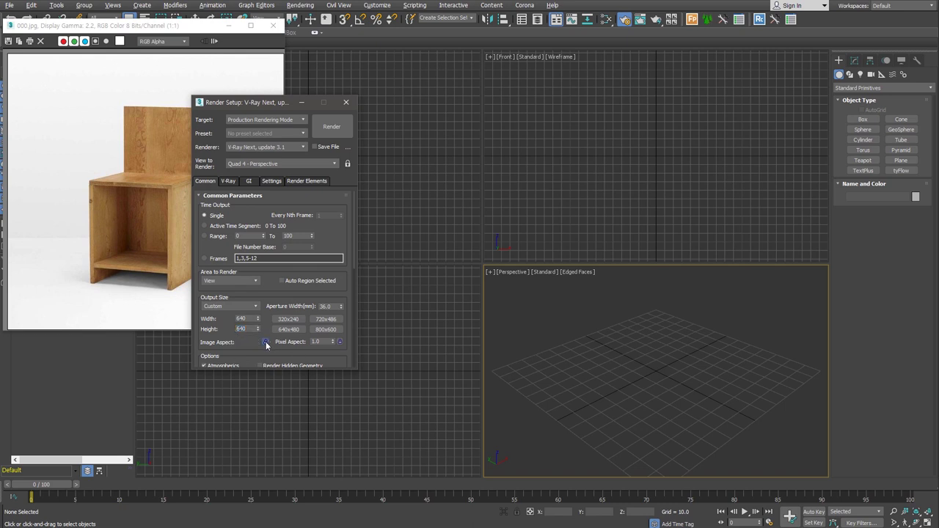
left_click(346, 101)
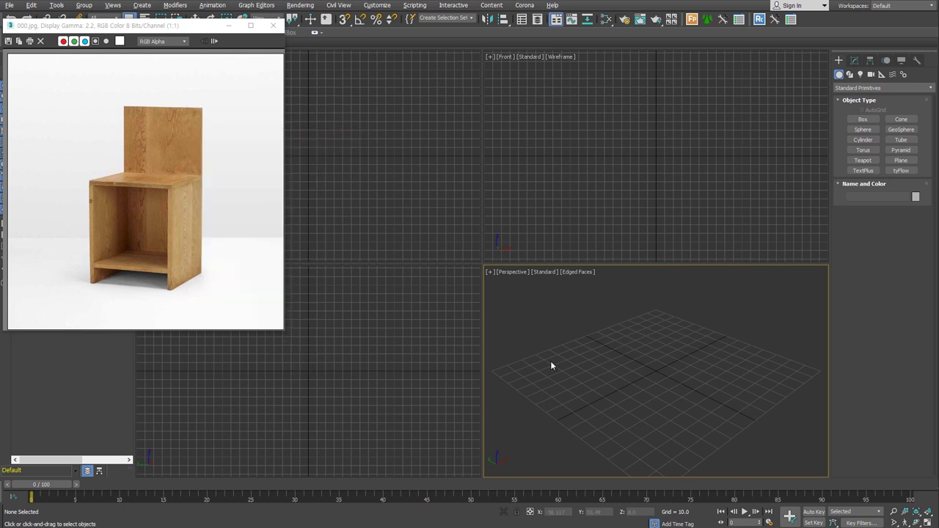
- Turn on safe frames, enlarge the Perspective viewport, and set 000.jpg as its viewport background
key("shift+f")
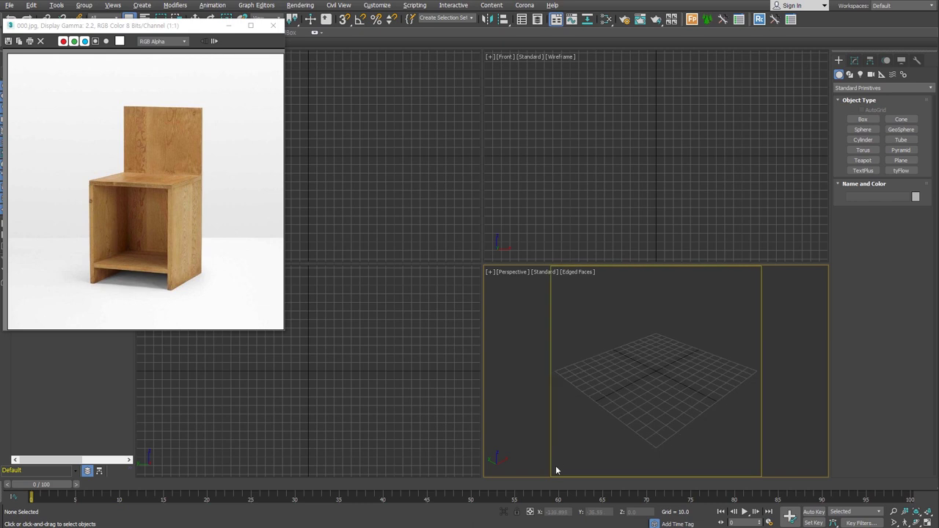
mouse_move(483, 264)
left_mouse_down()
mouse_move(331, 113)
mouse_move(311, 108)
left_mouse_up()
left_click_drag(108, 190, 755, 336)
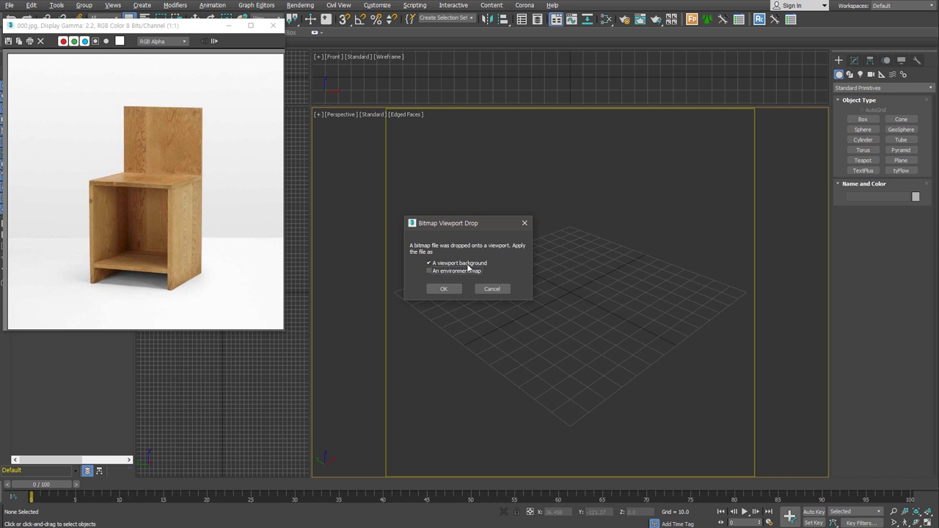
left_click(450, 288)
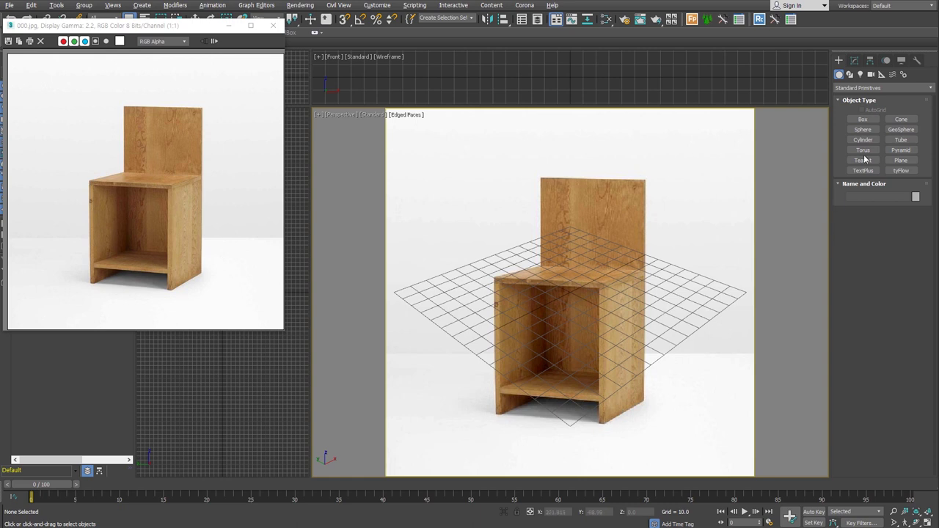
- Create a box with length, width and height all 420
left_click(862, 118)
left_click(892, 259)
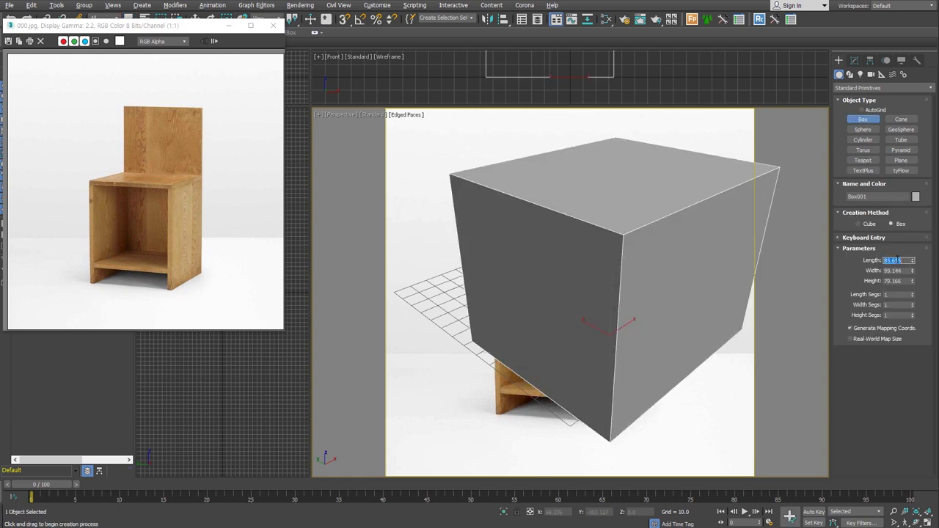
type("420")
key("Tab")
type("420")
key("Tab")
type("420")
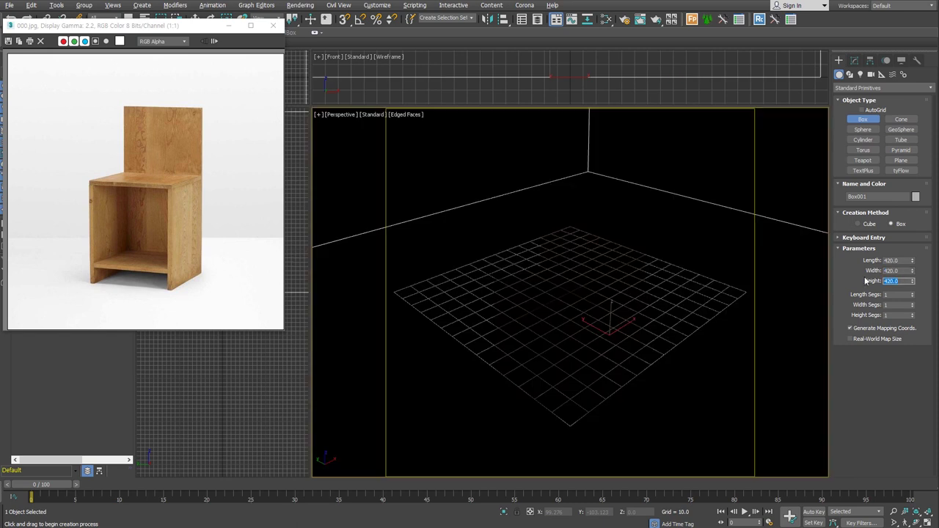
key("Return")
key("z")
scroll(625, 370, "up", 2)
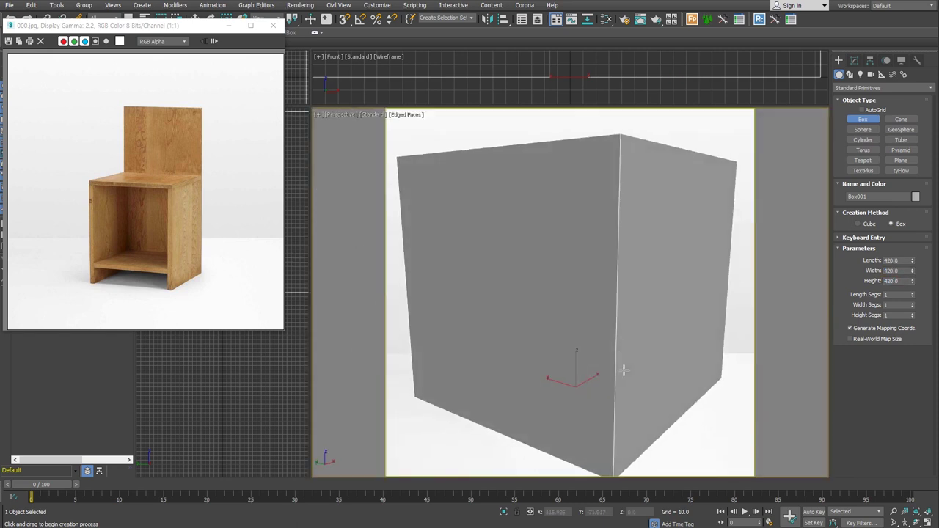
scroll(616, 378, "down", 2)
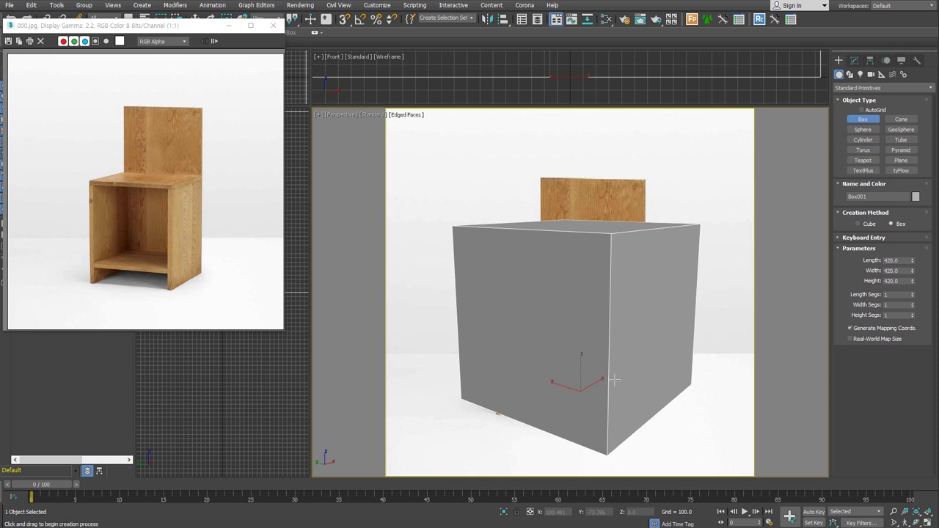
- Make the box see-through over the photo and open the Perspective Match utility
key("alt+x")
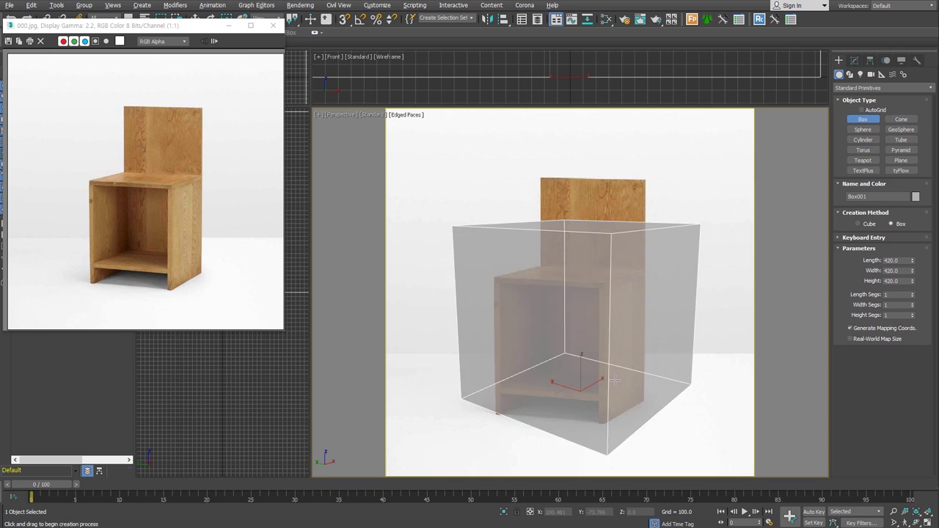
scroll(613, 379, "down", 3)
scroll(651, 377, "up", 1)
middle_click_drag(632, 377, 631, 376)
scroll(631, 376, "up", 2)
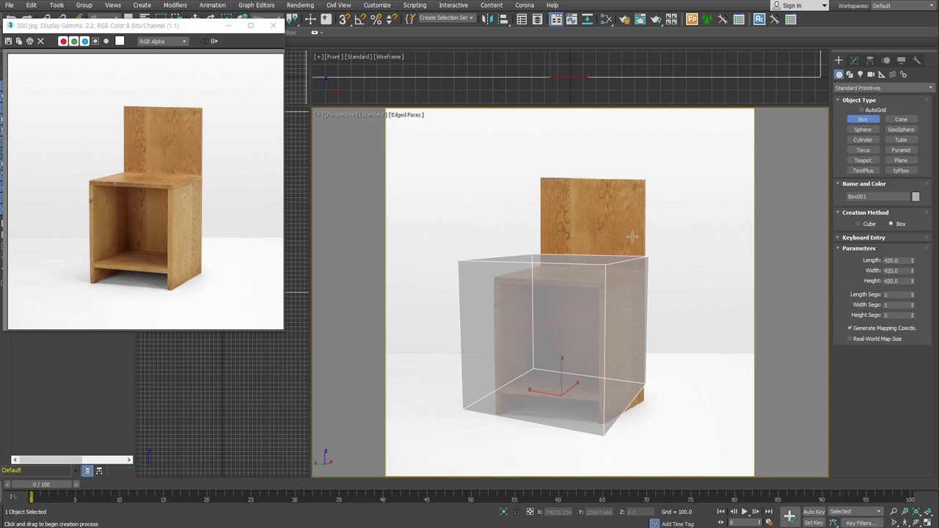
left_click(915, 60)
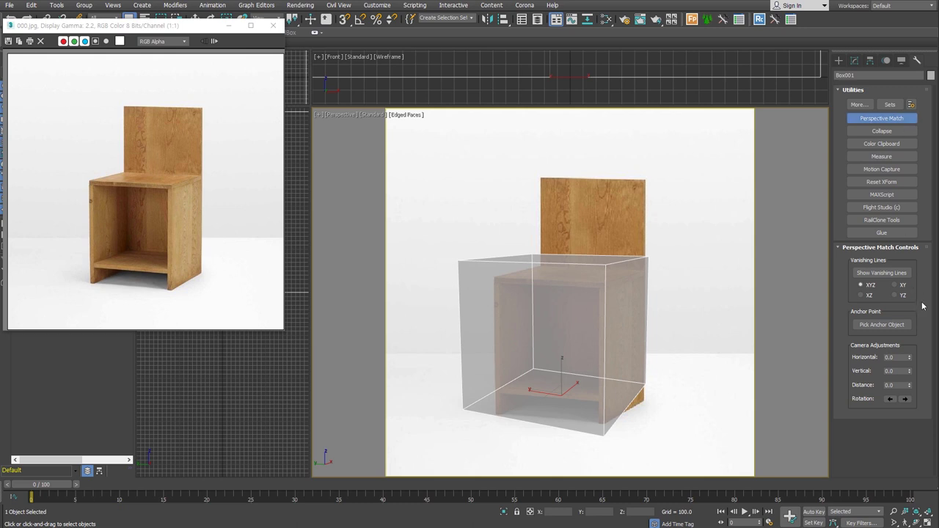
- Show the vanishing lines and drag X-axis line ends onto the chair's base and seat top edges
left_click(907, 273)
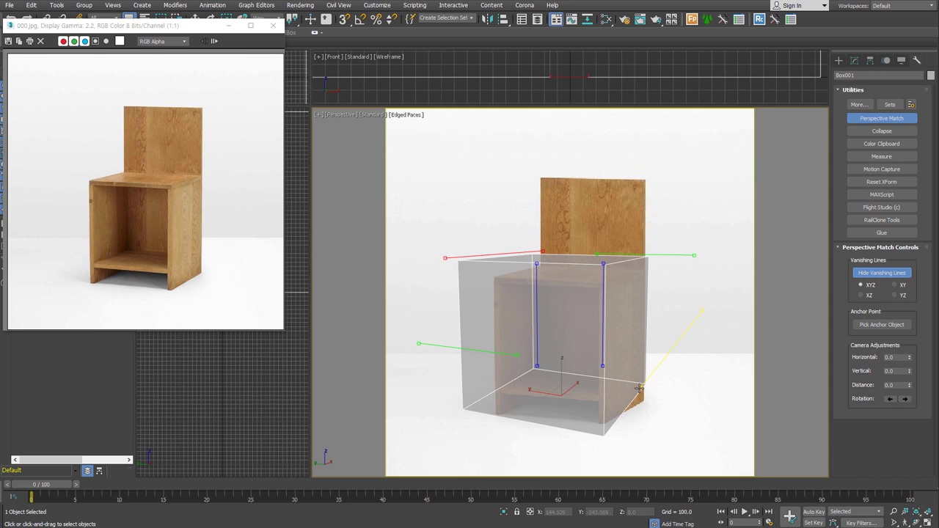
left_click_drag(639, 405, 604, 428)
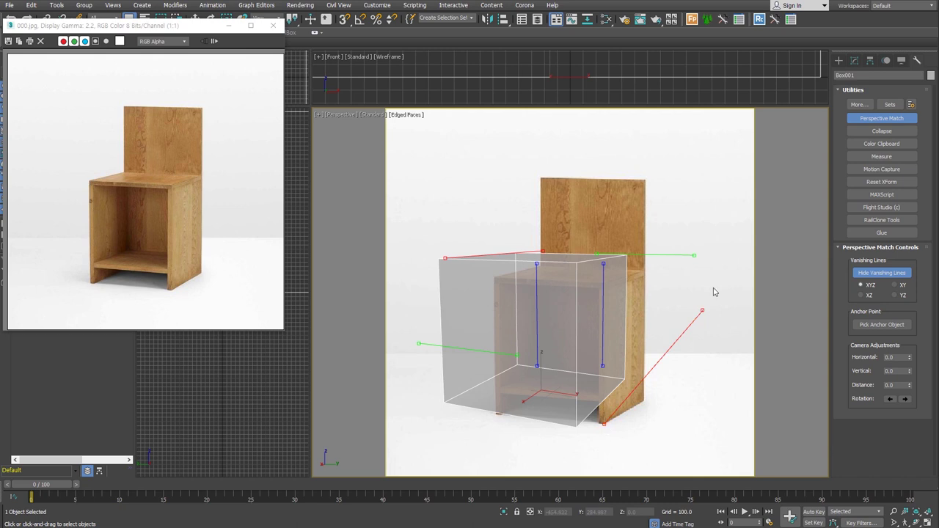
left_click_drag(702, 318, 644, 402)
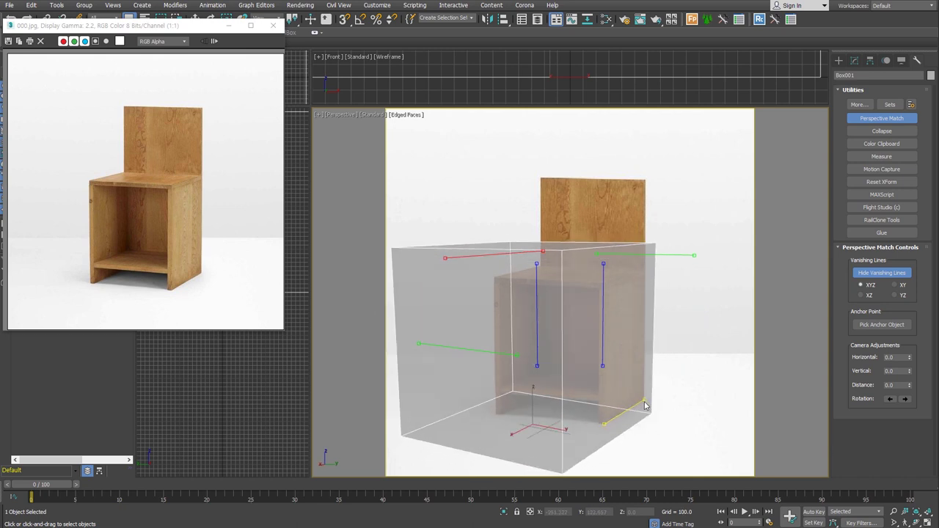
left_click_drag(645, 403, 646, 404)
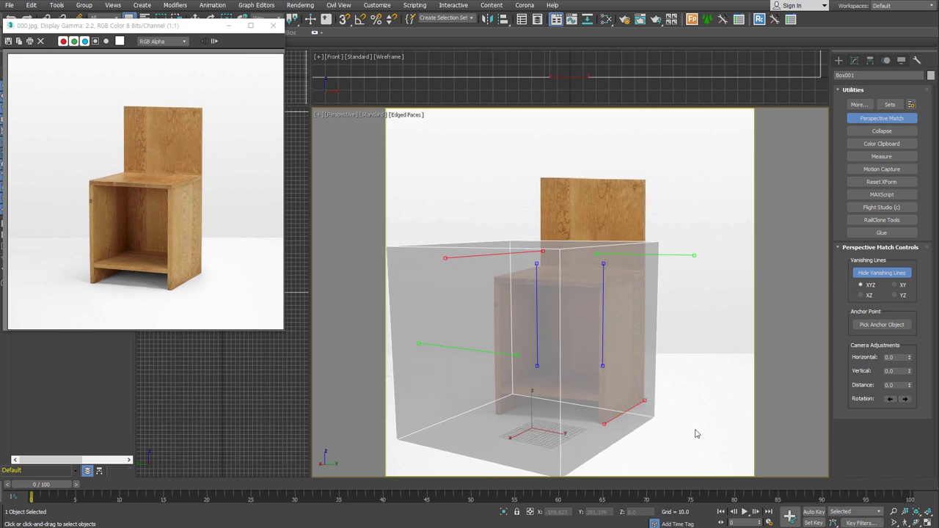
left_click_drag(445, 258, 494, 279)
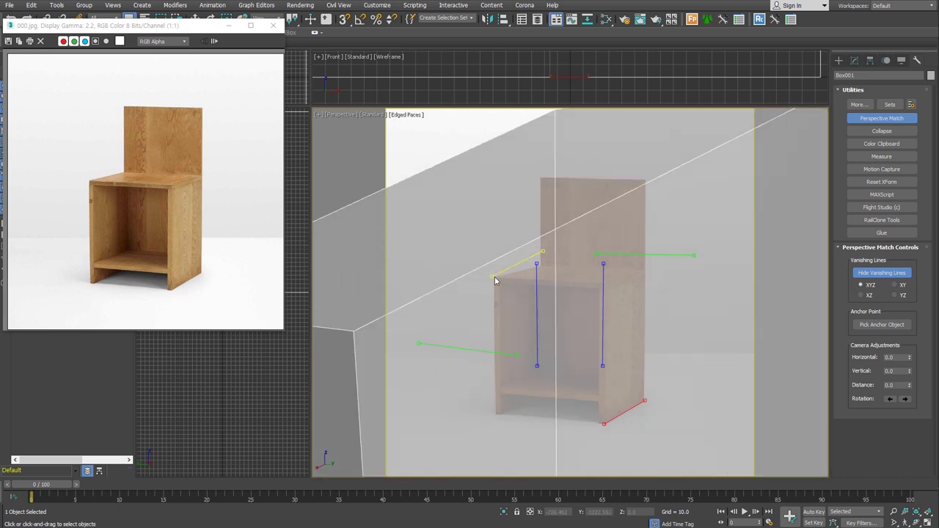
- Align the seat-edge, backrest-top and vertical vanishing lines with the chair's matching edges
mouse_move(542, 253)
left_mouse_down()
mouse_move(543, 265)
mouse_move(493, 276)
left_mouse_up()
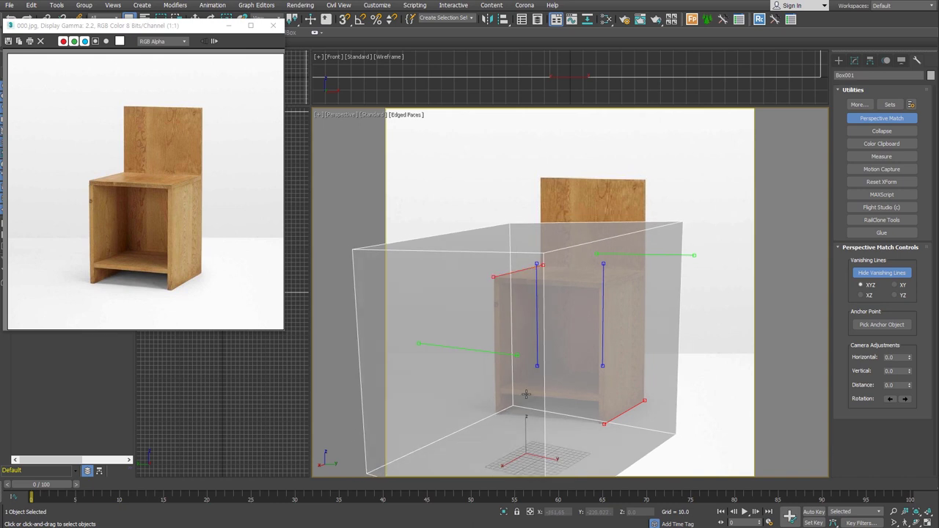
left_click_drag(632, 261, 579, 179)
left_click_drag(637, 175, 643, 178)
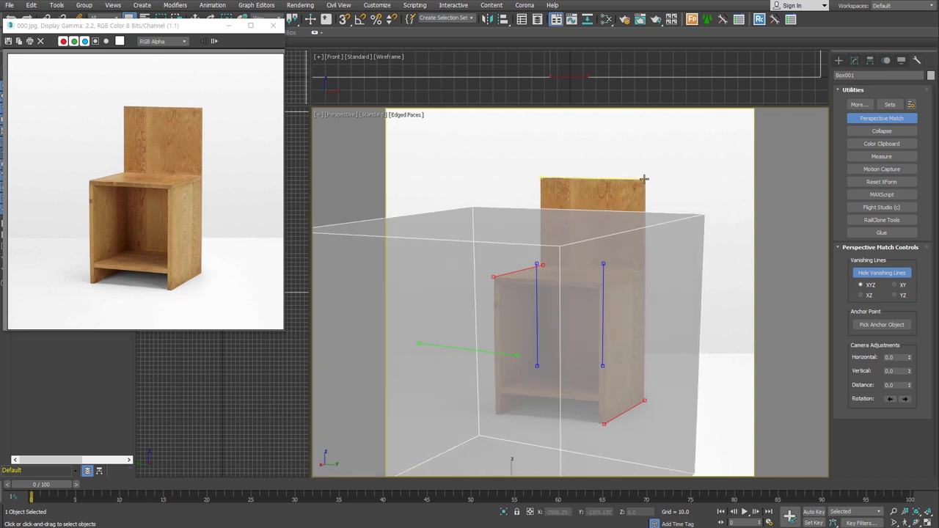
left_click_drag(443, 346, 598, 402)
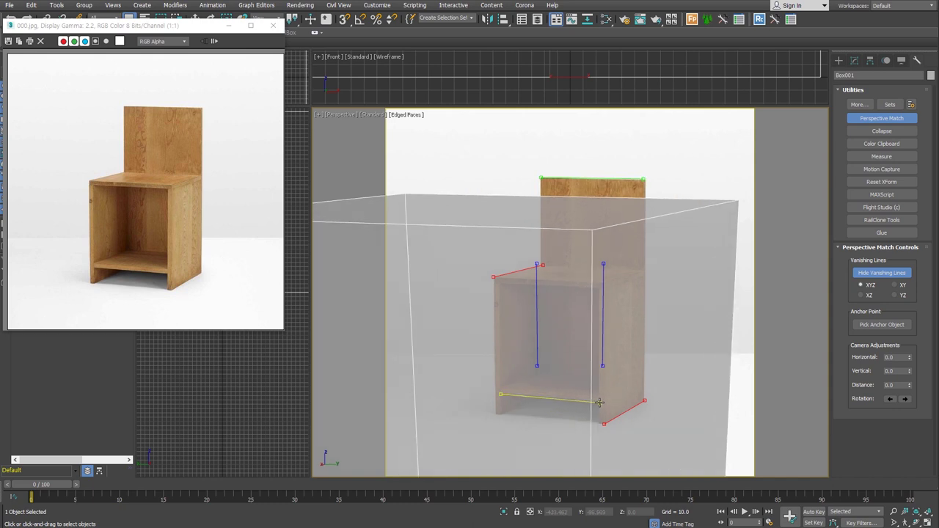
left_click_drag(537, 327, 495, 350)
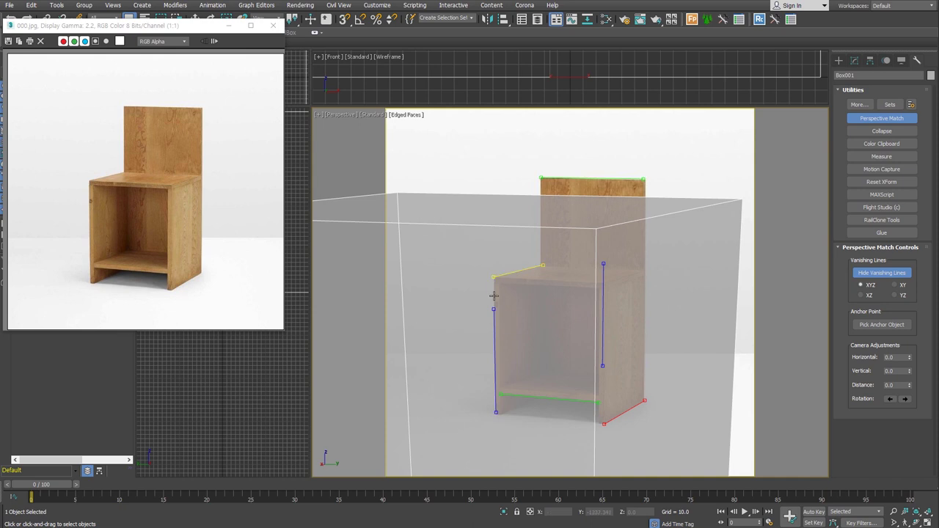
left_click_drag(495, 309, 494, 279)
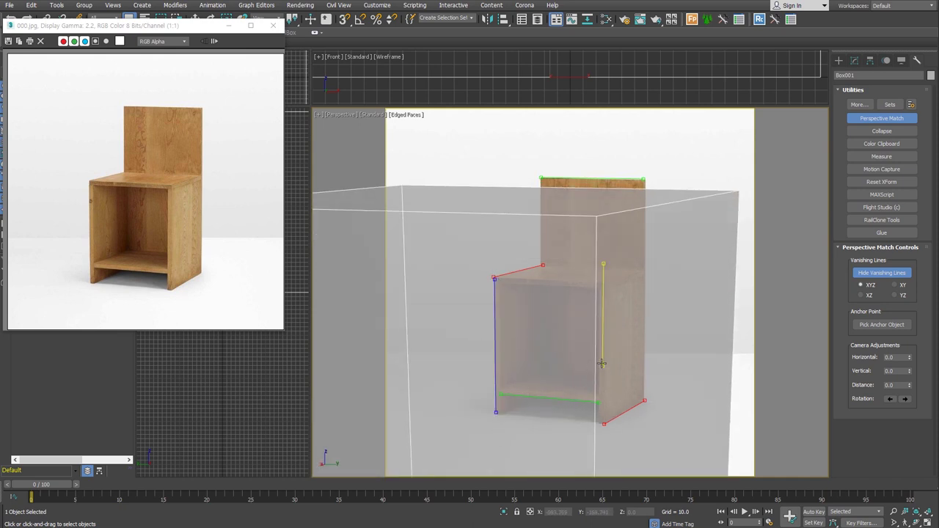
left_click_drag(602, 362, 644, 402)
left_click_drag(646, 301, 645, 173)
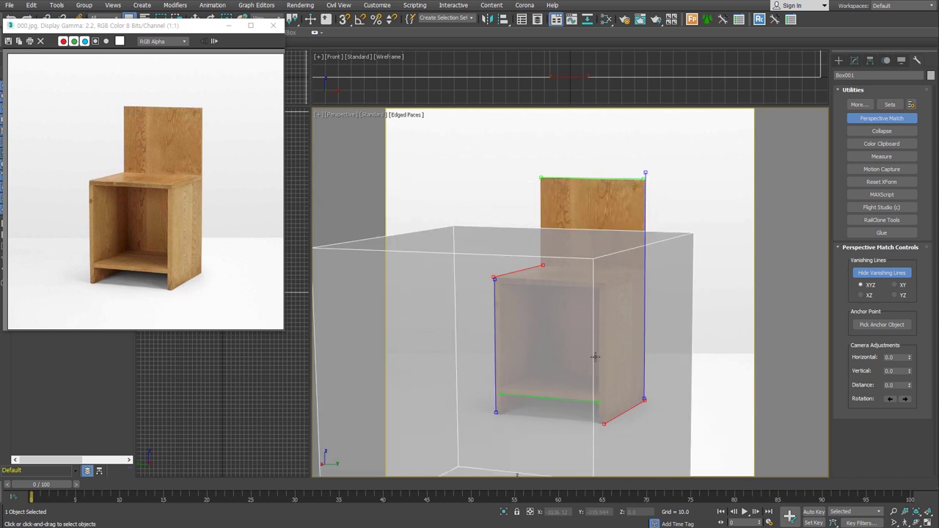
- Zoom in to settle the right vertical line on the chair's back corner, then show the box parameters
scroll(596, 357, "down", 3)
scroll(596, 357, "down", 2)
mouse_move(597, 356)
middle_mouse_down()
mouse_move(597, 373)
mouse_move(602, 352)
middle_mouse_up()
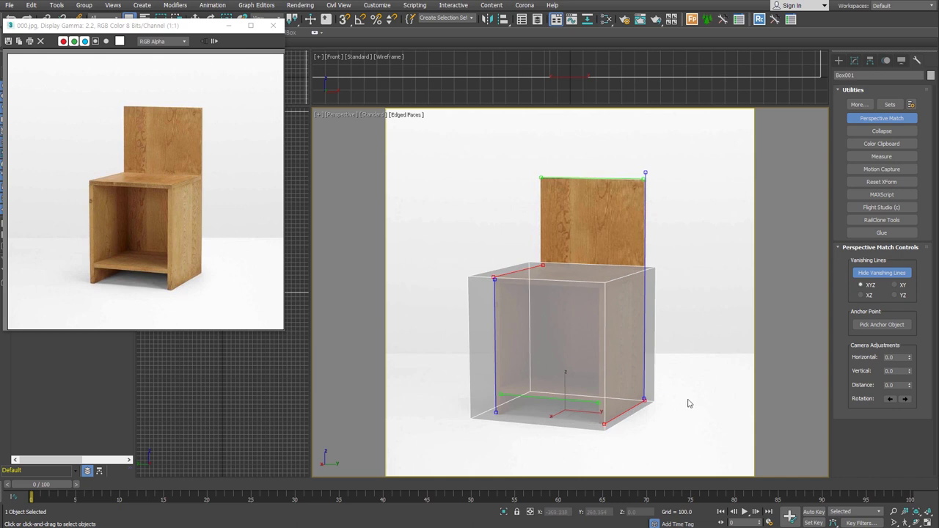
left_click(895, 522)
mouse_move(572, 355)
left_mouse_down()
mouse_move(591, 386)
mouse_move(562, 383)
left_mouse_up()
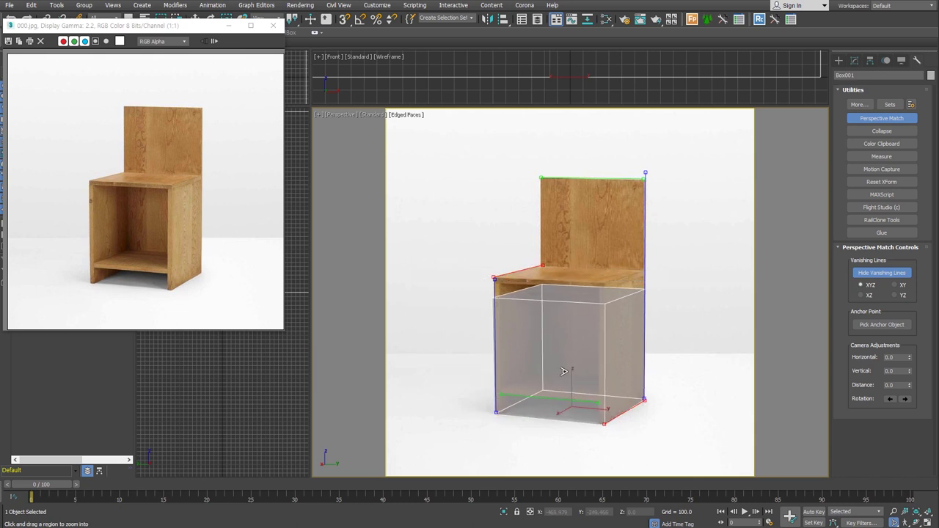
left_click_drag(646, 174, 646, 187)
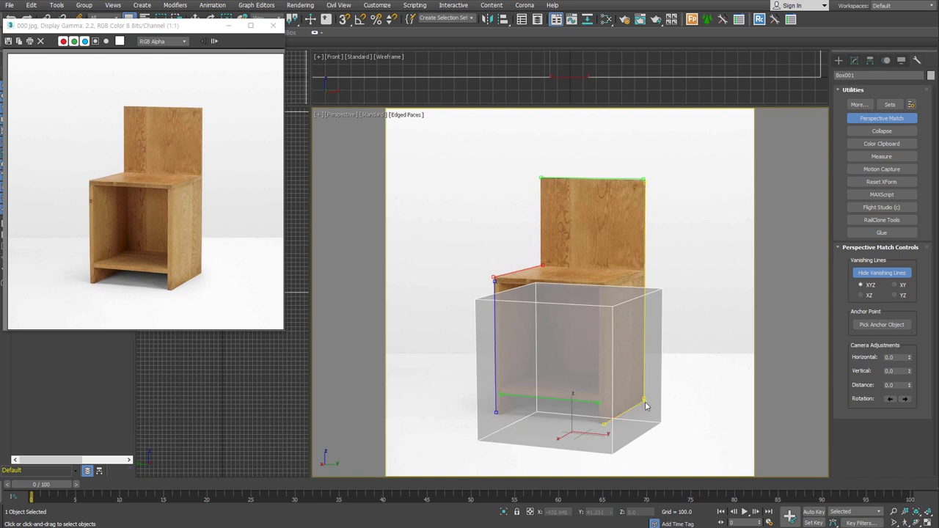
left_click_drag(645, 406, 644, 399)
key("ctrl+w")
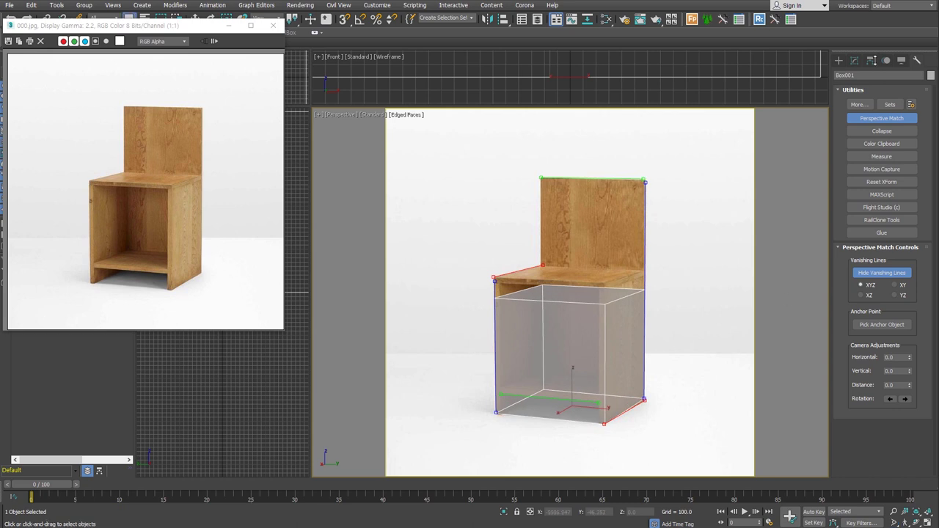
left_click(853, 61)
- Set Box001's height to 500 and add an Edit Poly modifier at Polygon level
left_click_drag(912, 208, 913, 198)
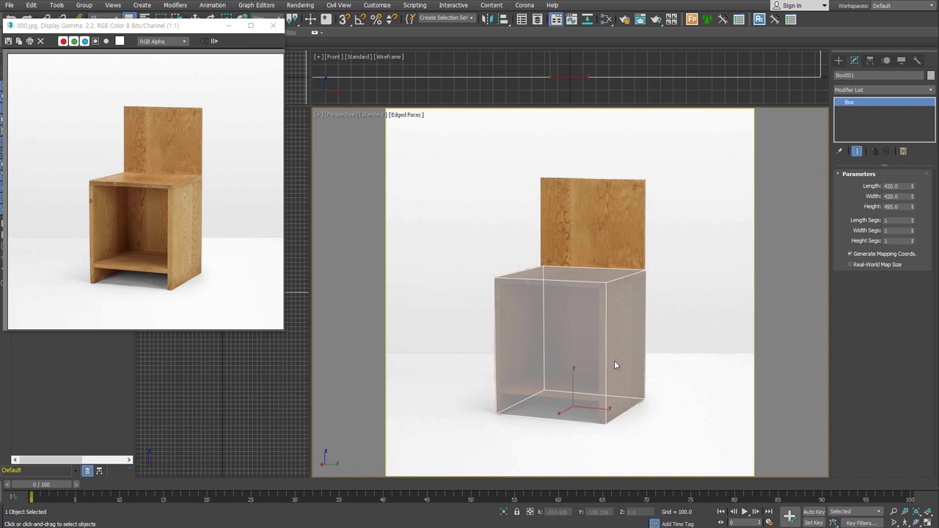
middle_click_drag(619, 370, 618, 370)
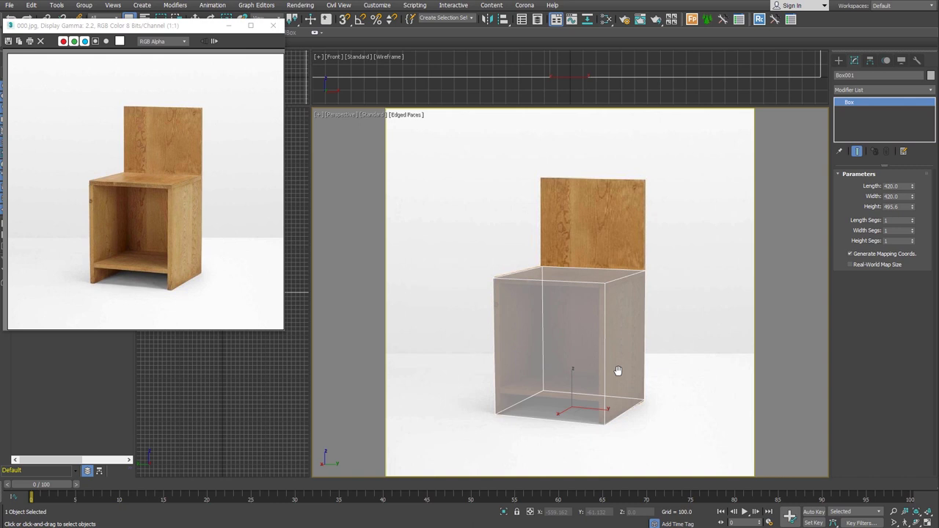
left_click_drag(907, 207, 852, 211)
type("500")
key("Return")
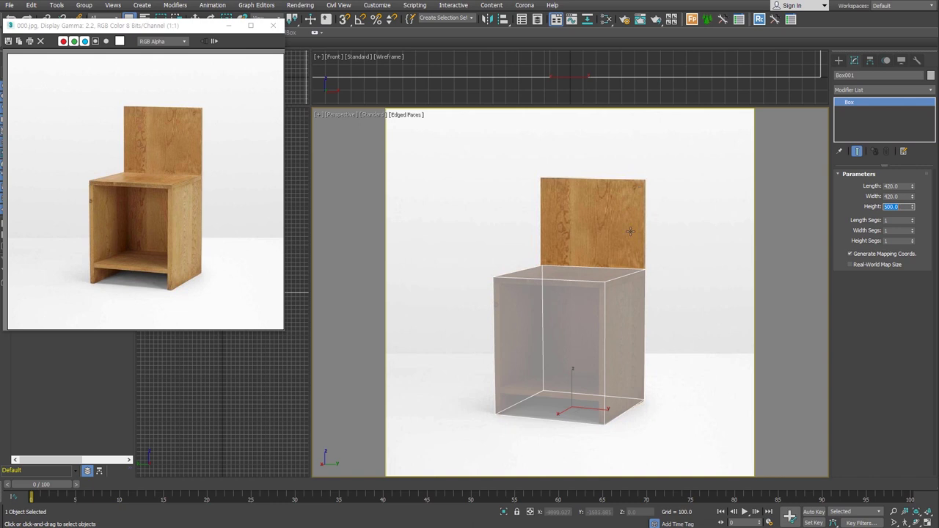
key("4")
left_click(565, 270)
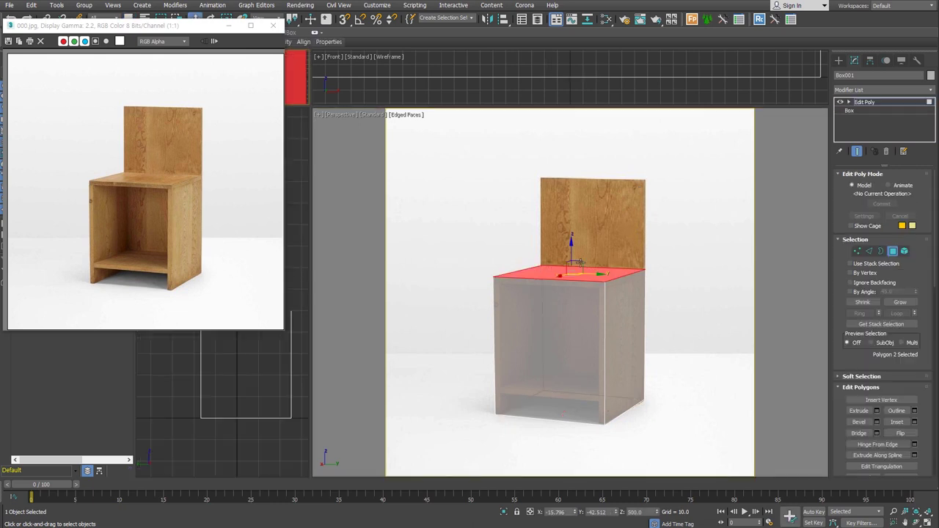
- Extrude the box's top face upward by 330 and select the left side faces
right_click(585, 262)
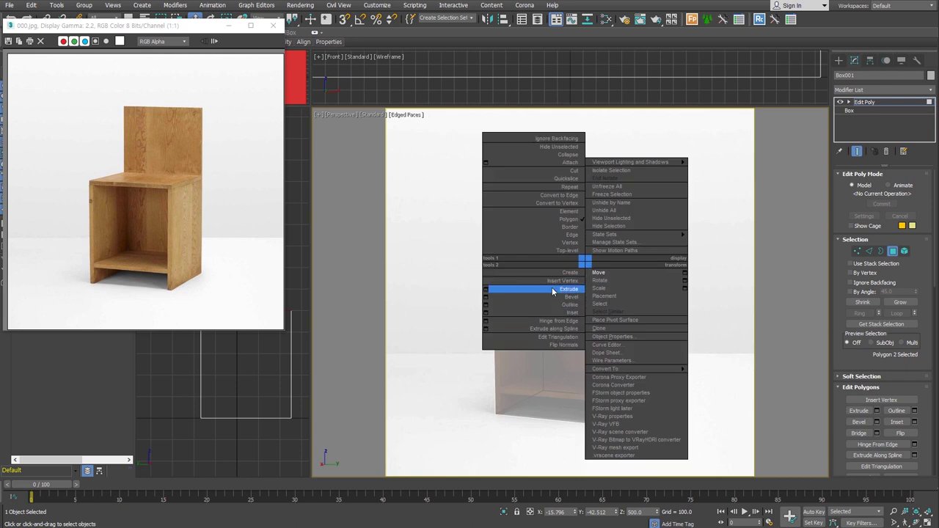
left_click(551, 288)
left_click_drag(611, 268, 660, 216)
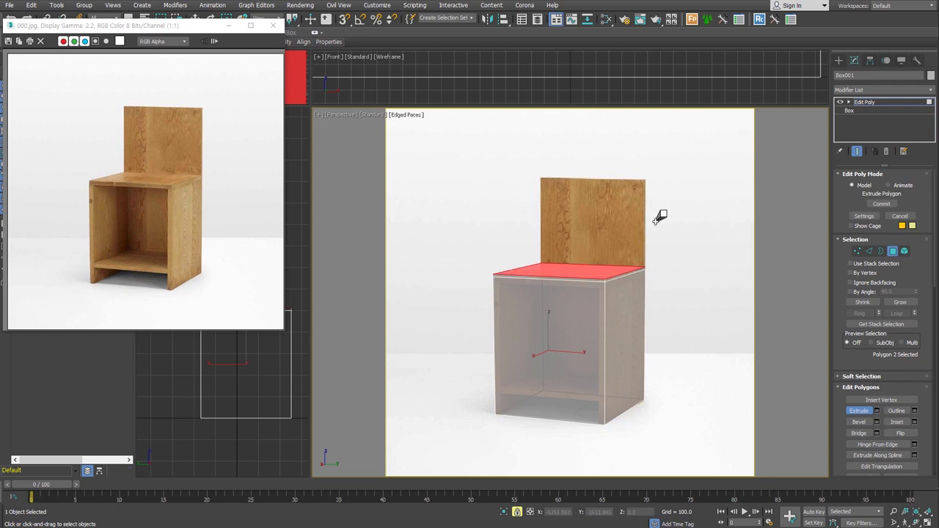
right_click(656, 220)
right_click(666, 260)
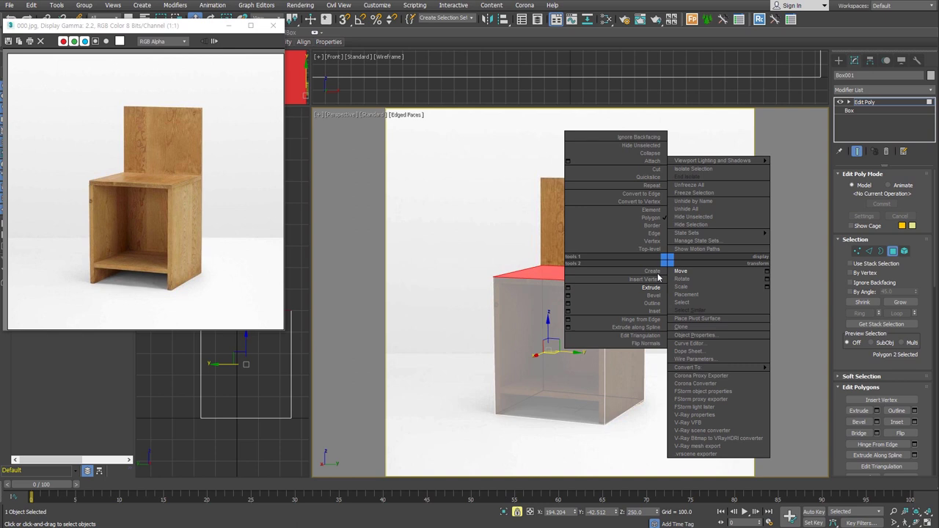
left_click(569, 288)
left_click_drag(578, 286, 619, 132)
double_click(594, 313)
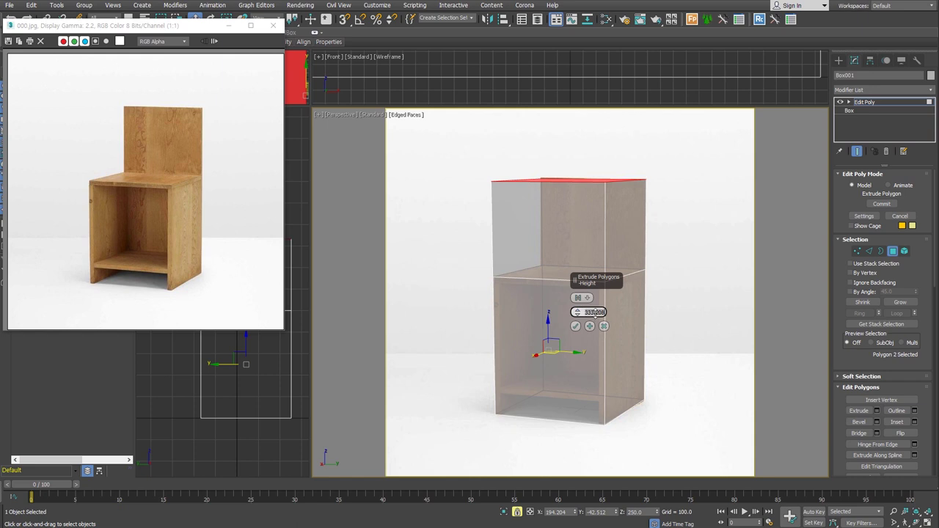
type("330")
key("Return")
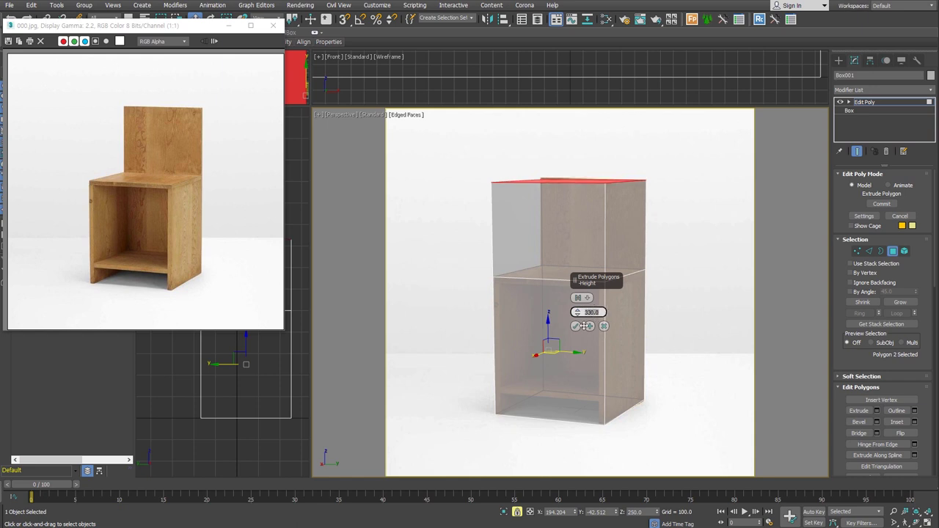
left_click(576, 326)
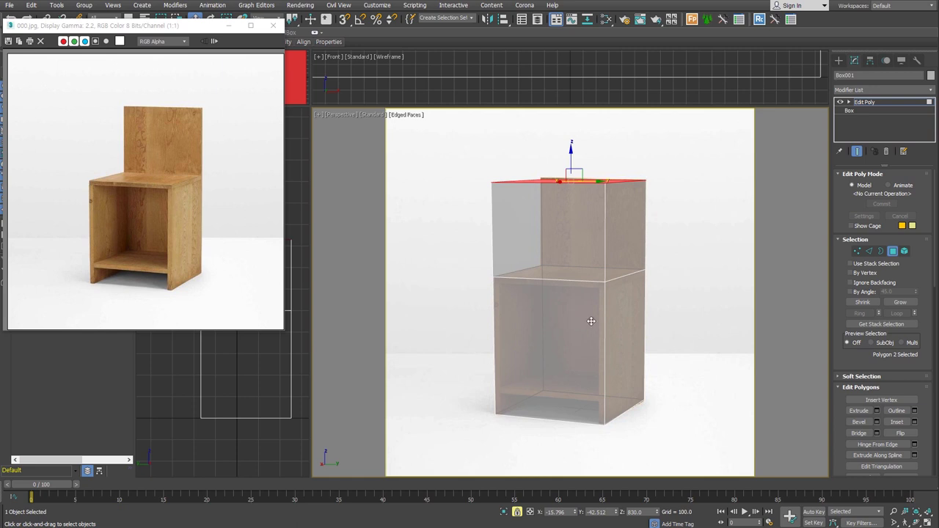
left_click(511, 290)
key("3")
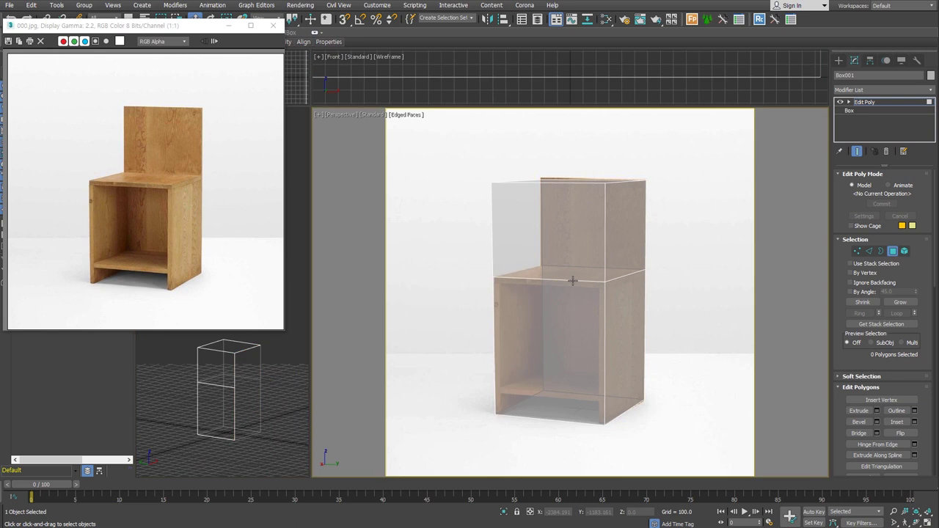
- Chamfer the open left-side border edges by about 24 units and return to object level
left_click(494, 316)
right_click(495, 315)
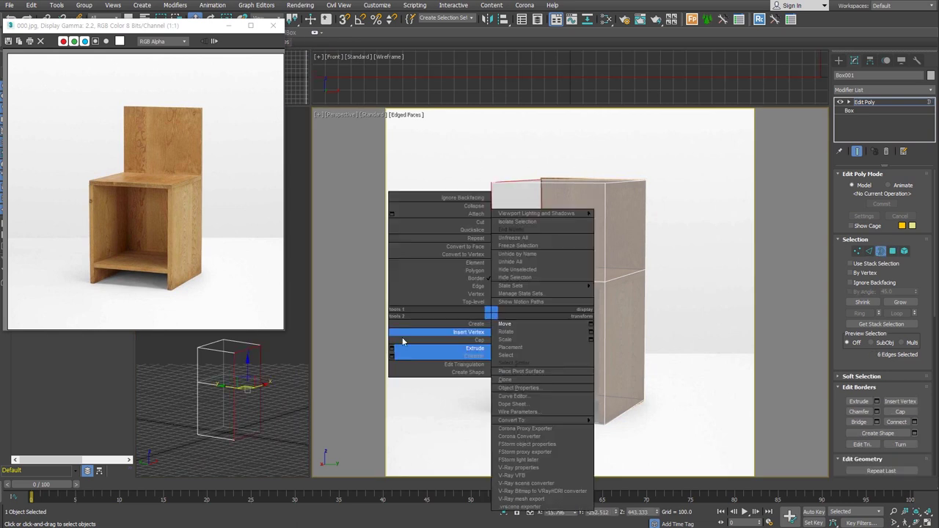
left_click(392, 354)
left_click_drag(578, 312, 586, 170)
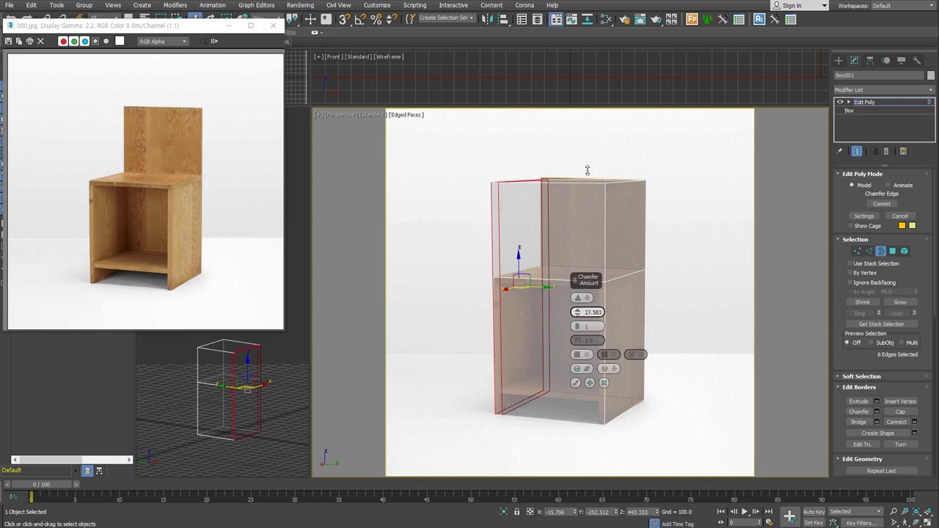
mouse_move(587, 170)
left_mouse_down()
mouse_move(584, 189)
mouse_move(588, 176)
left_mouse_up()
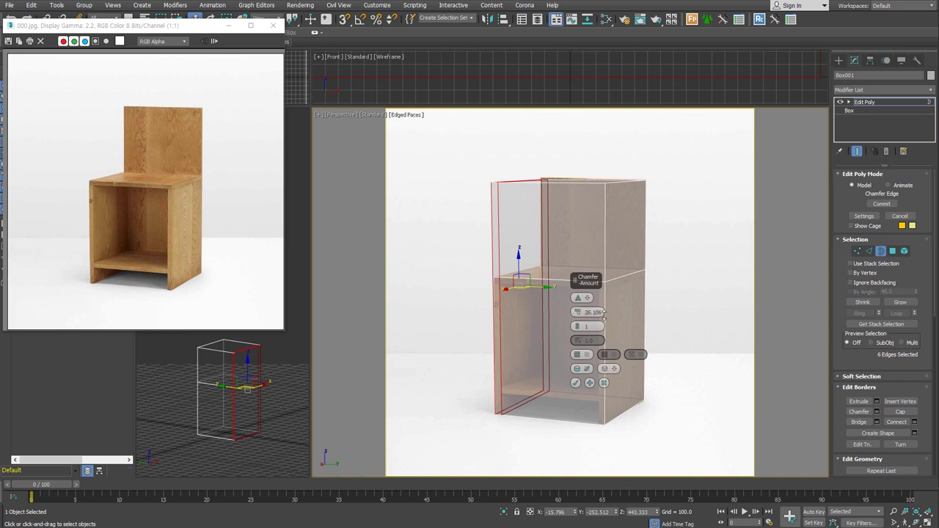
left_click(603, 382)
left_click(881, 251)
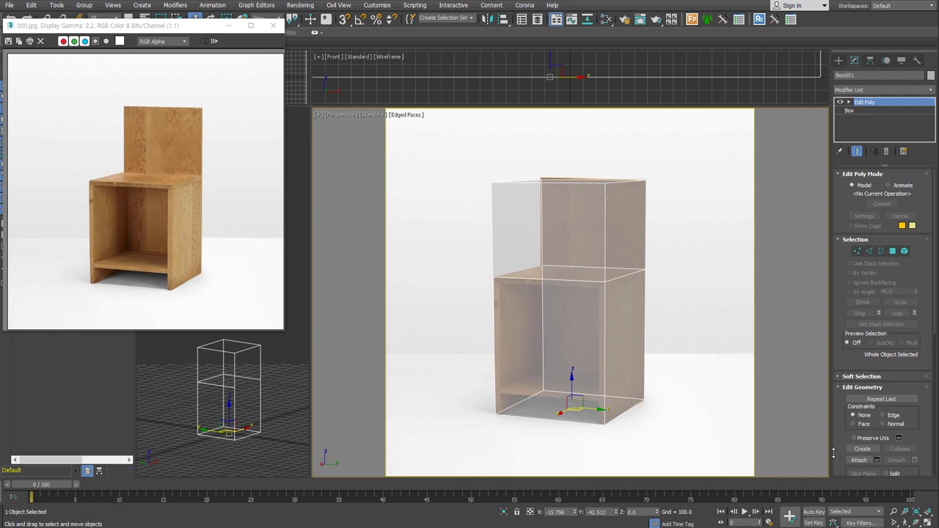
- Set the Perspective viewport background to the Customize User Interface solid colour
right_click(908, 515)
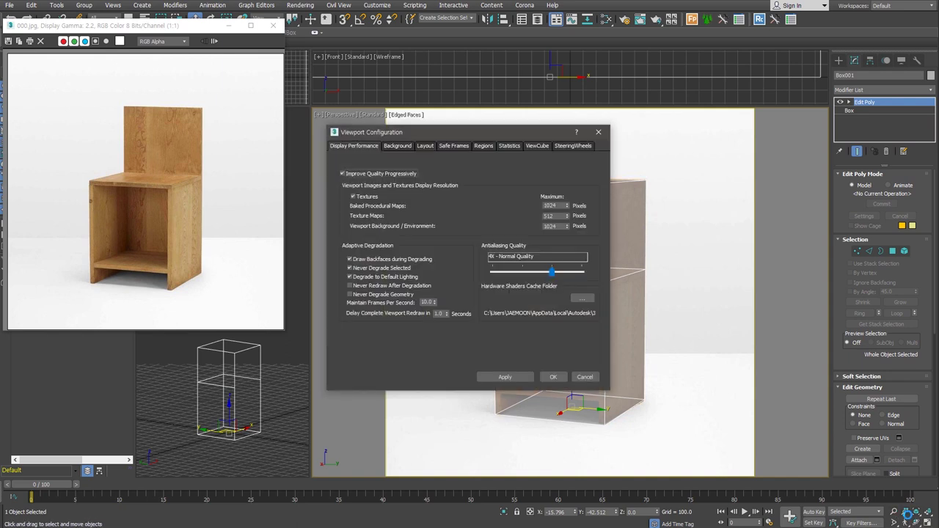
left_click(404, 146)
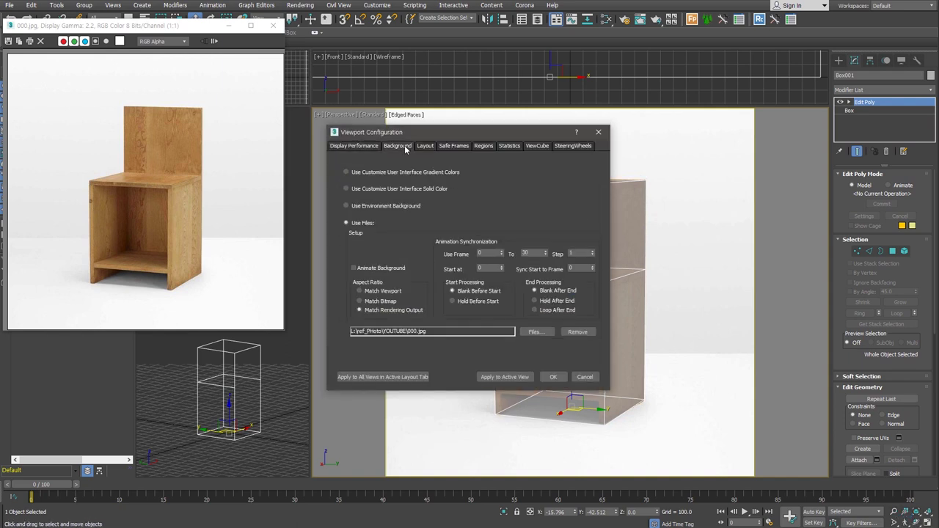
left_click(385, 189)
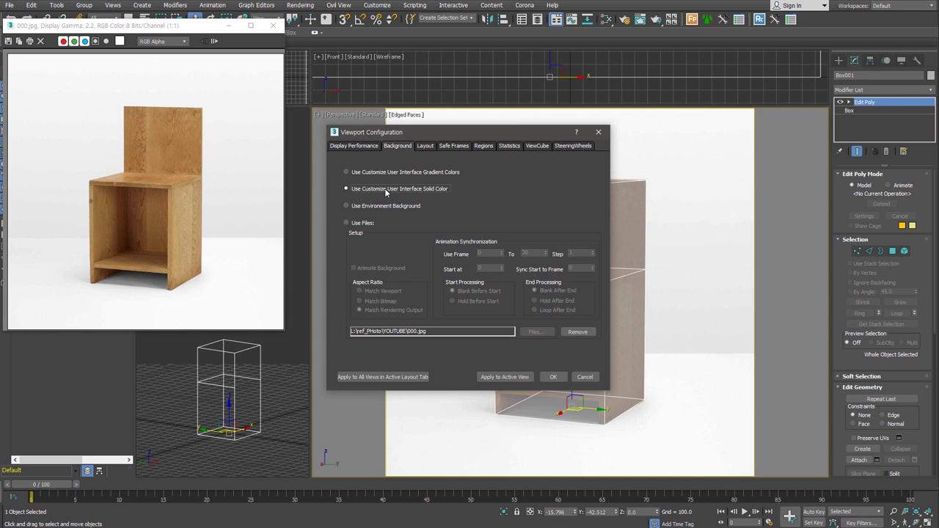
left_click(554, 377)
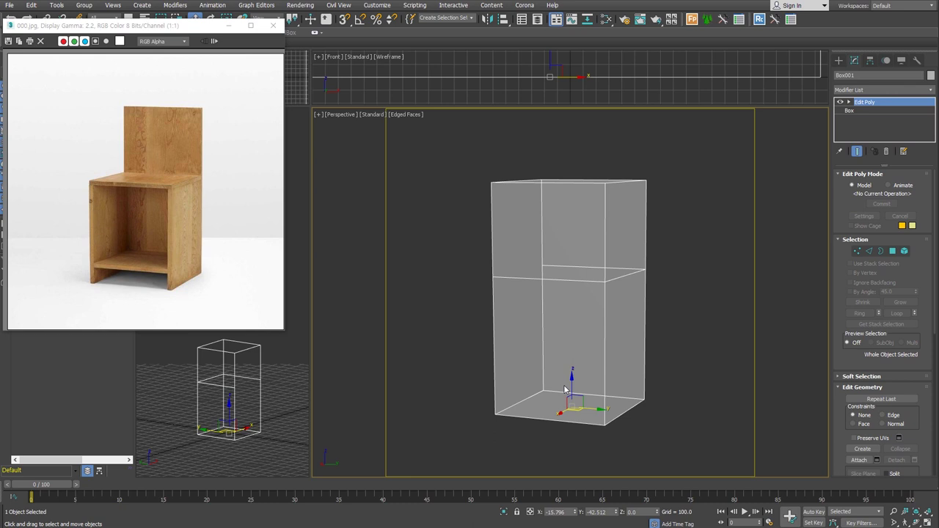
- Detach the block's lower front face as a separate object
left_click(889, 187)
left_click(574, 351)
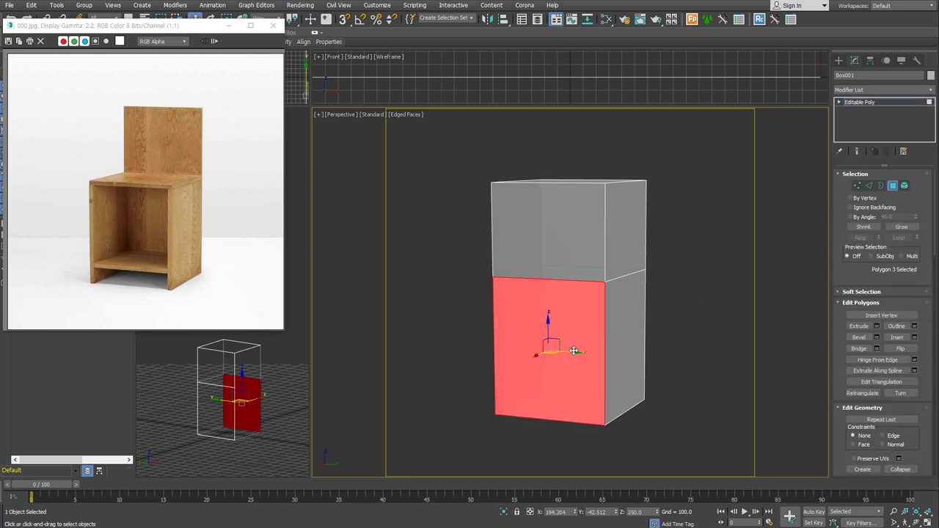
right_click(574, 351)
left_click(609, 322)
key("Return")
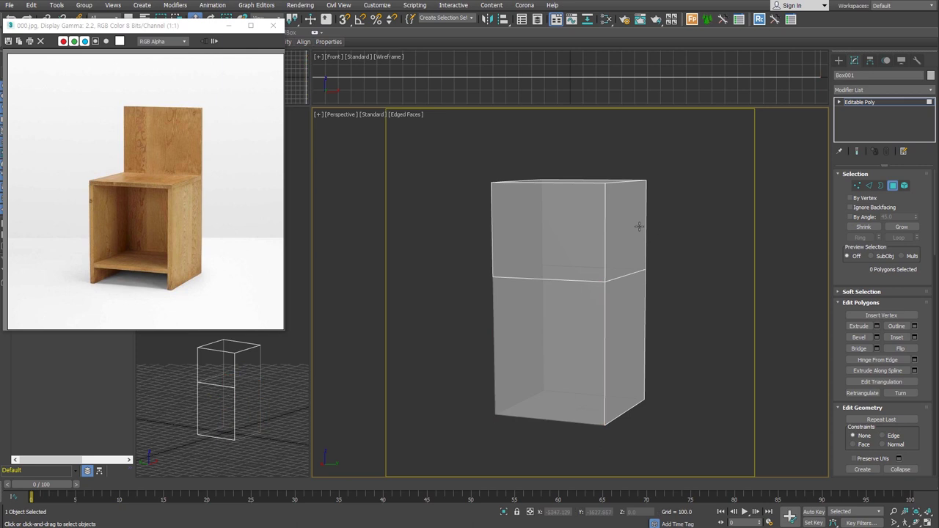
- Switch to orthographic view, hide the grid, and detach the two right-side faces
key("u")
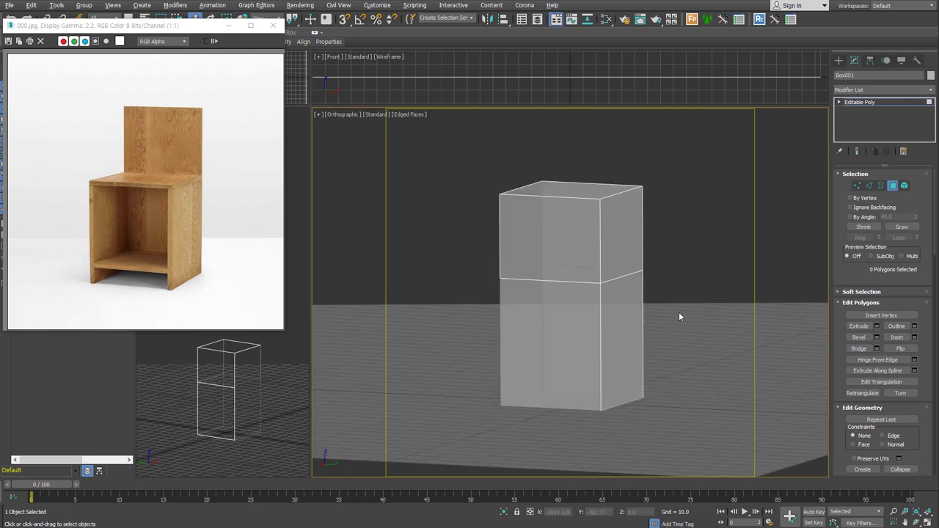
key("g")
mouse_move(675, 275)
middle_mouse_down("alt")
mouse_move(579, 317)
mouse_move(594, 321)
middle_mouse_up("alt")
left_click(612, 345)
left_click(608, 278, "ctrl")
key("alt+d")
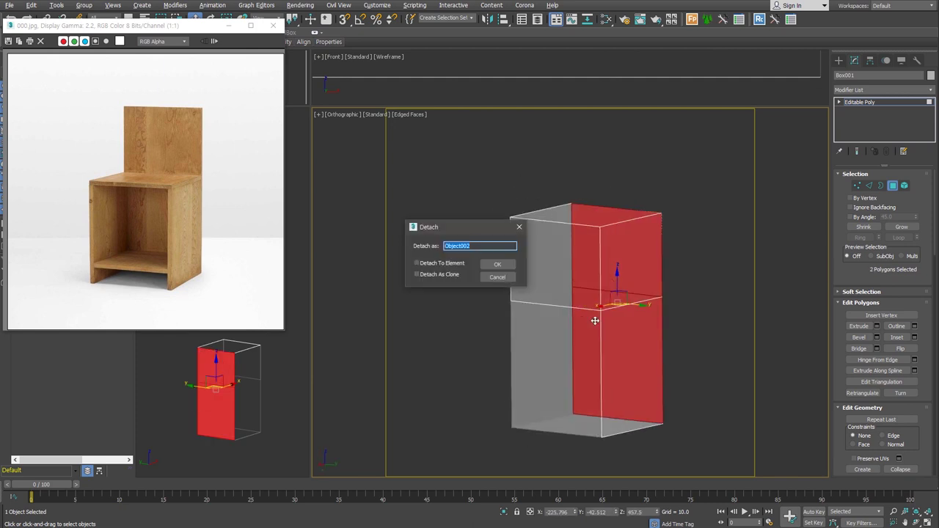
key("Return")
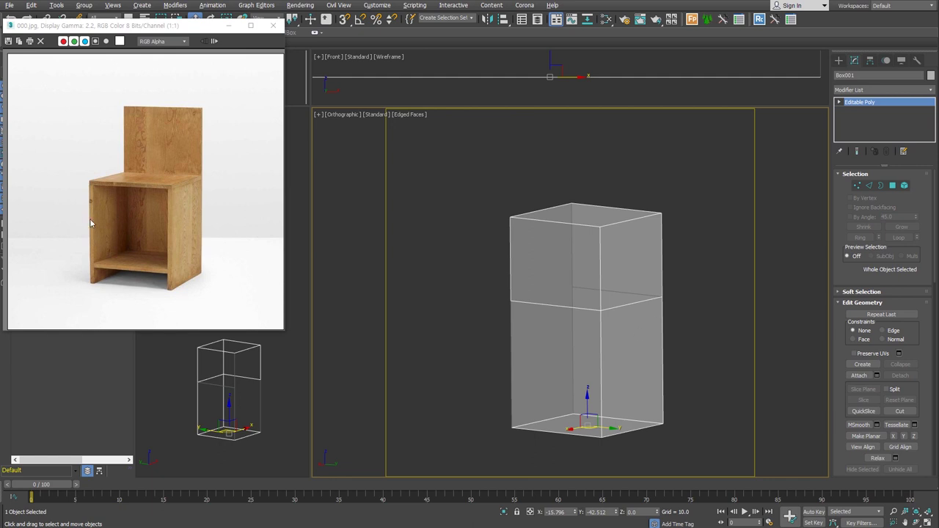
- Detach the lower right face and the top face as separate objects
left_click(891, 185)
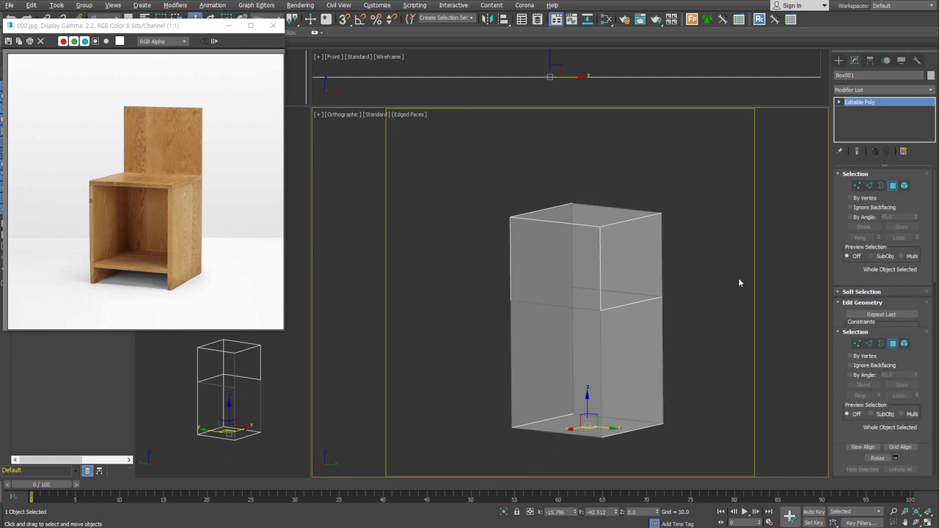
left_click(639, 371)
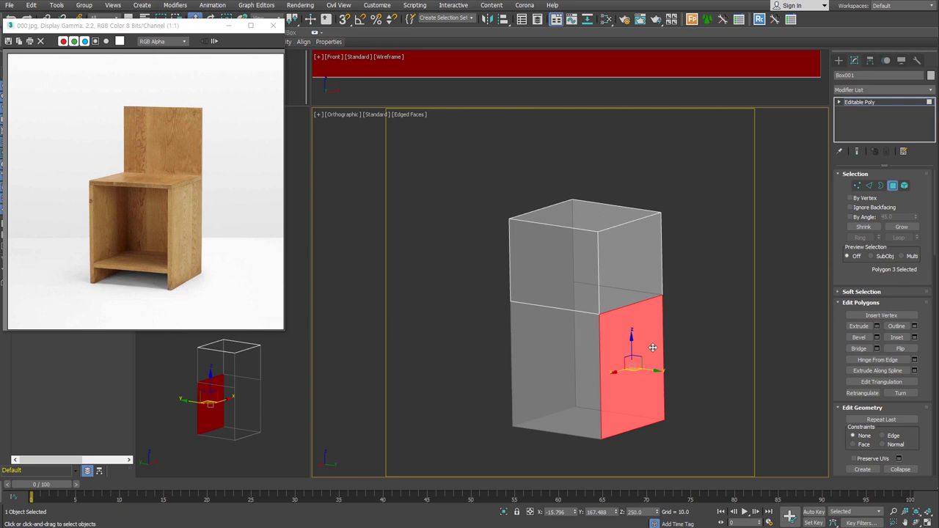
left_click(652, 347, "shift")
key("Return")
left_click(581, 186)
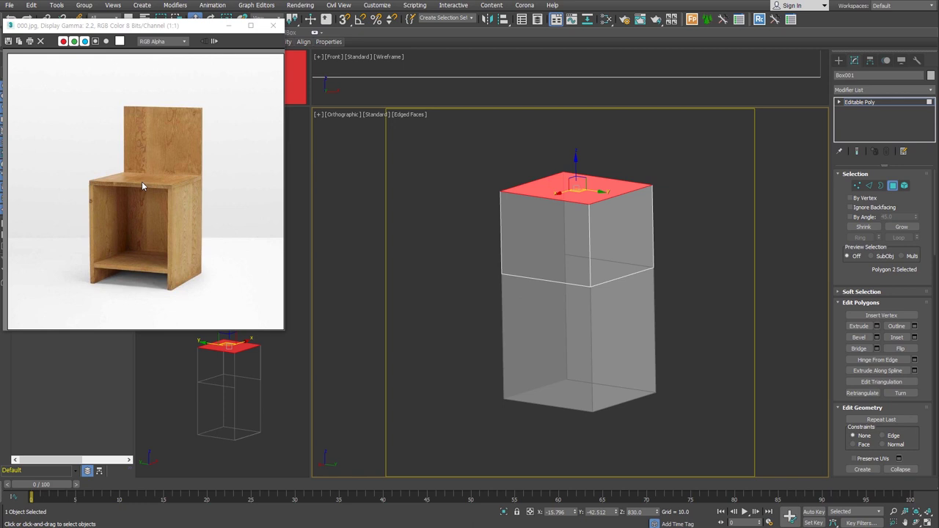
key("Return")
key("4")
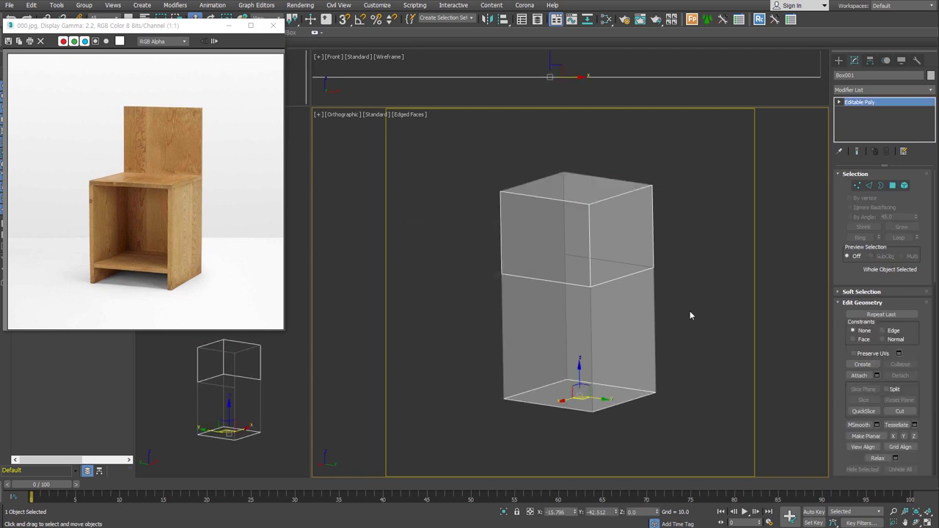
left_click(689, 315)
- Delete the chair block's top slab and right panel
left_click(618, 327)
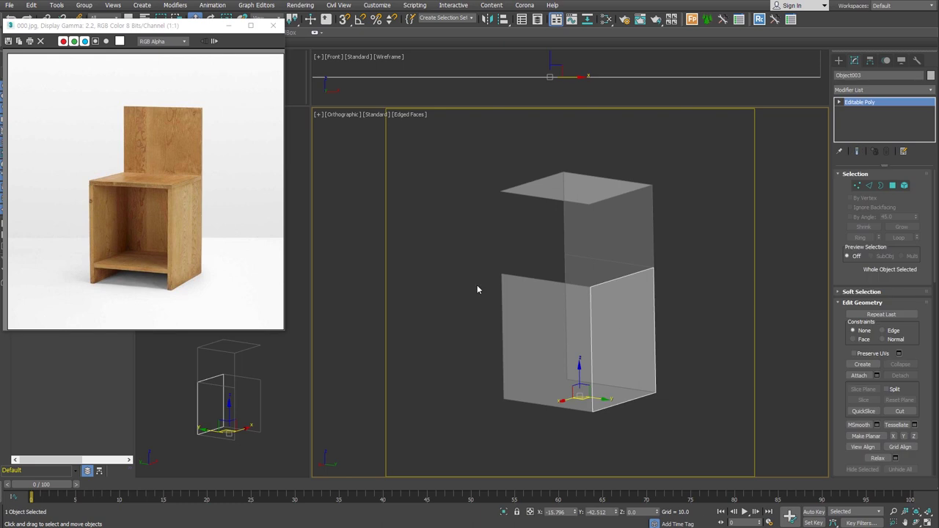
left_click(547, 185)
left_click(543, 327)
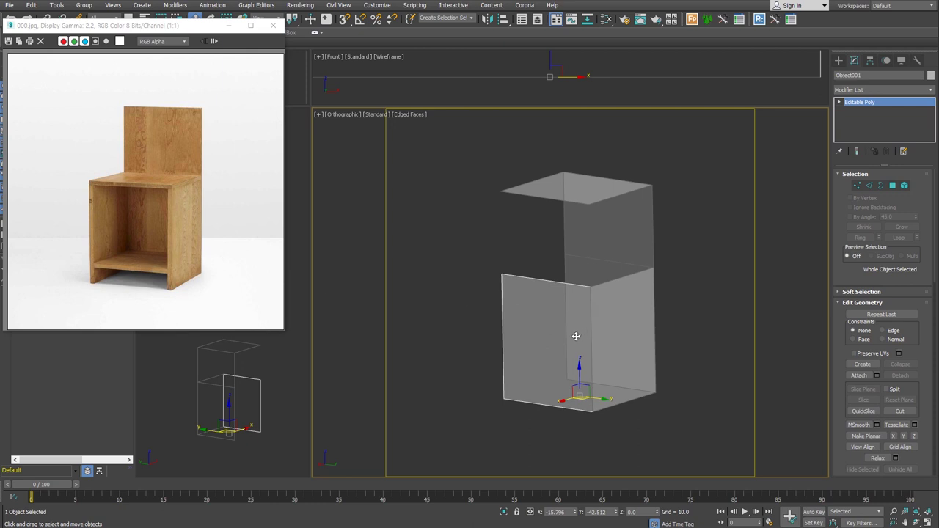
left_click(625, 316)
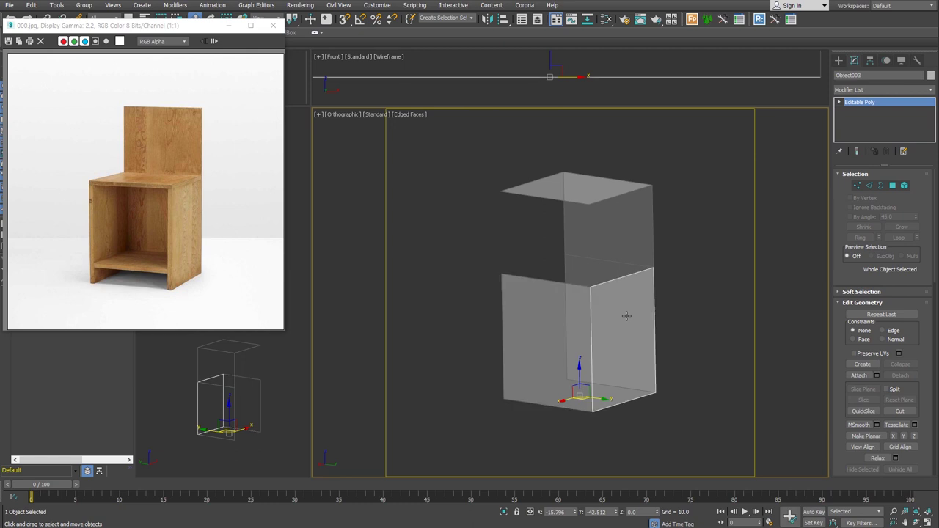
left_click(592, 194, "ctrl")
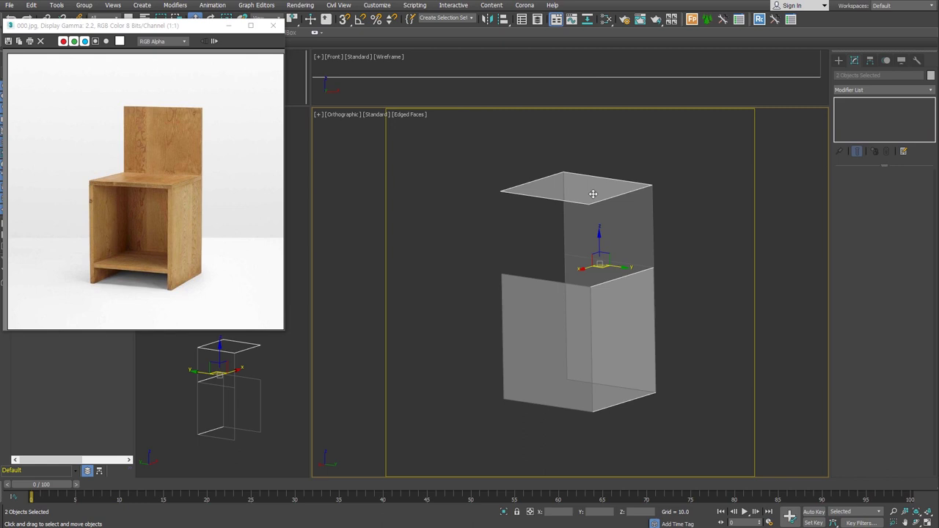
key("Delete")
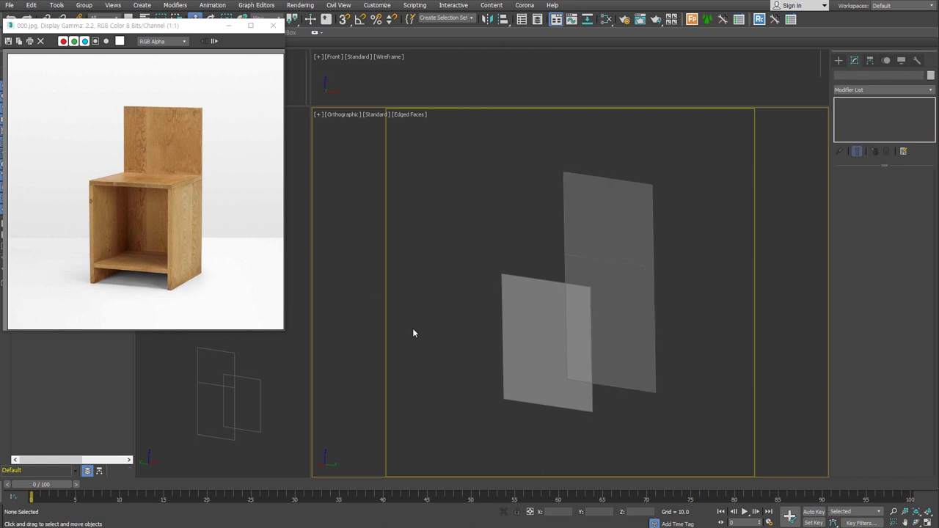
- Select only the lower front panel, Object001, in the Orthographic viewport
left_click(533, 363)
left_click(627, 282)
left_click_drag(706, 337, 529, 434)
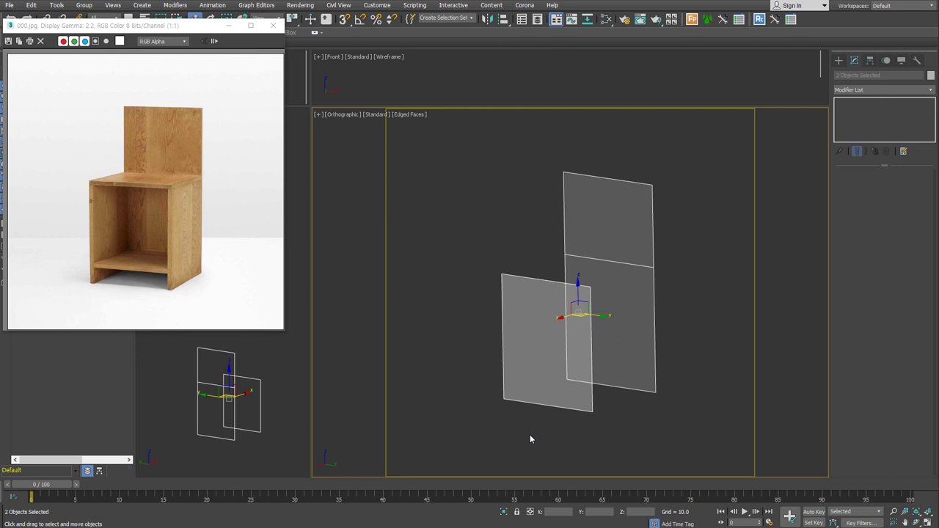
left_click(552, 352)
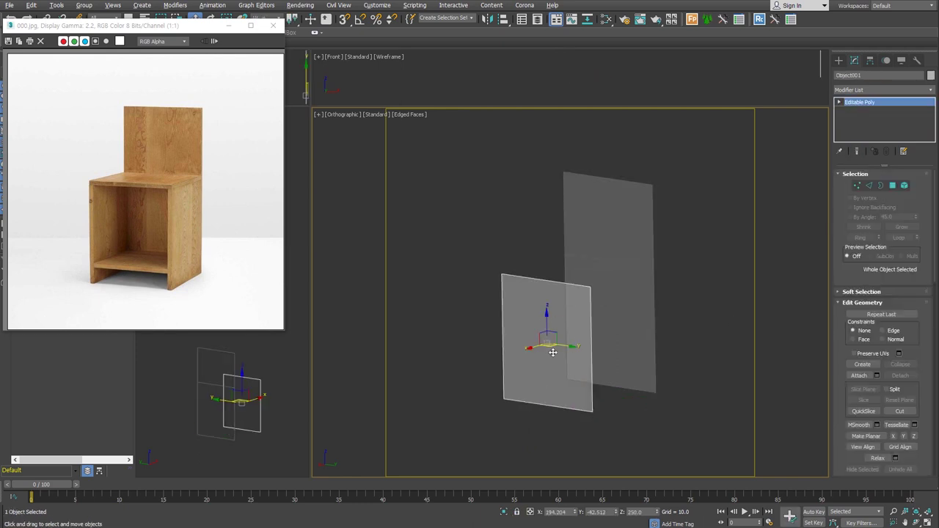
- Chamfer the front panel's two vertical side edges
key("2")
middle_click_drag(590, 370, 619, 388, "alt")
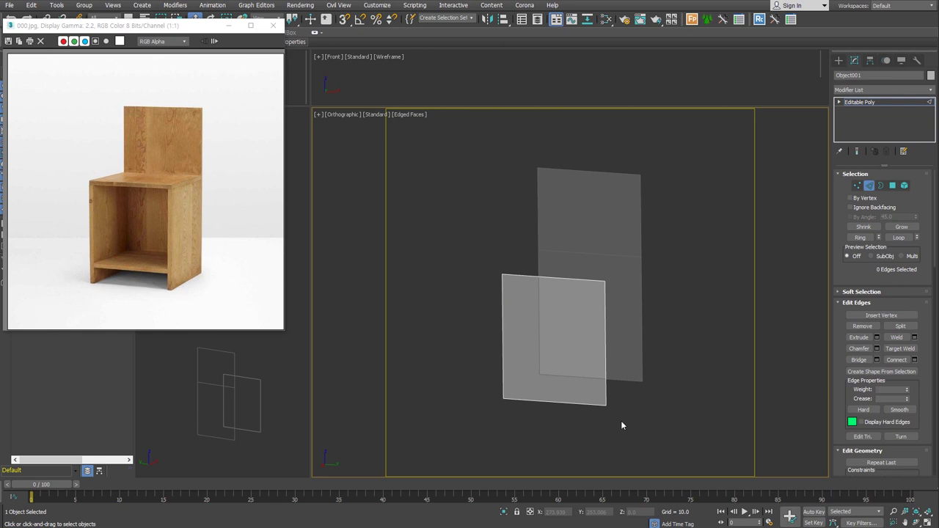
left_click_drag(557, 389, 558, 315)
right_click(559, 315)
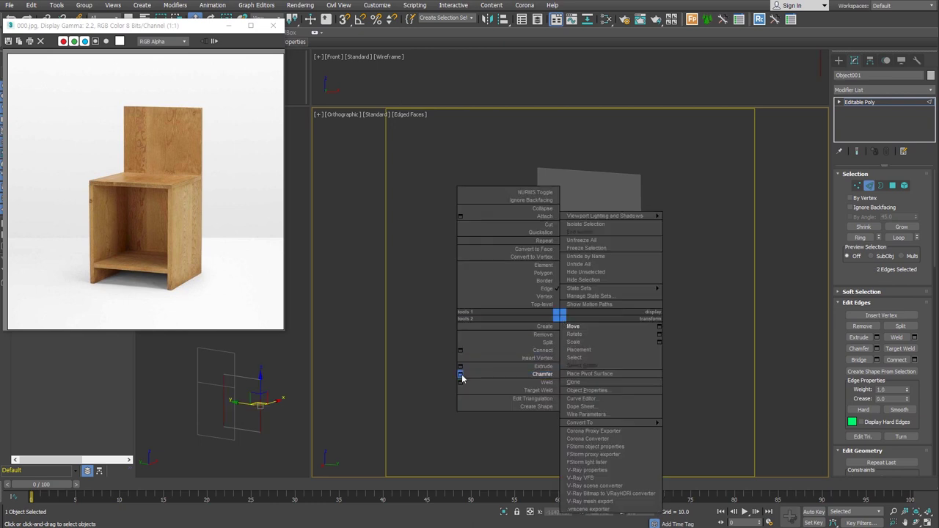
left_click(462, 376)
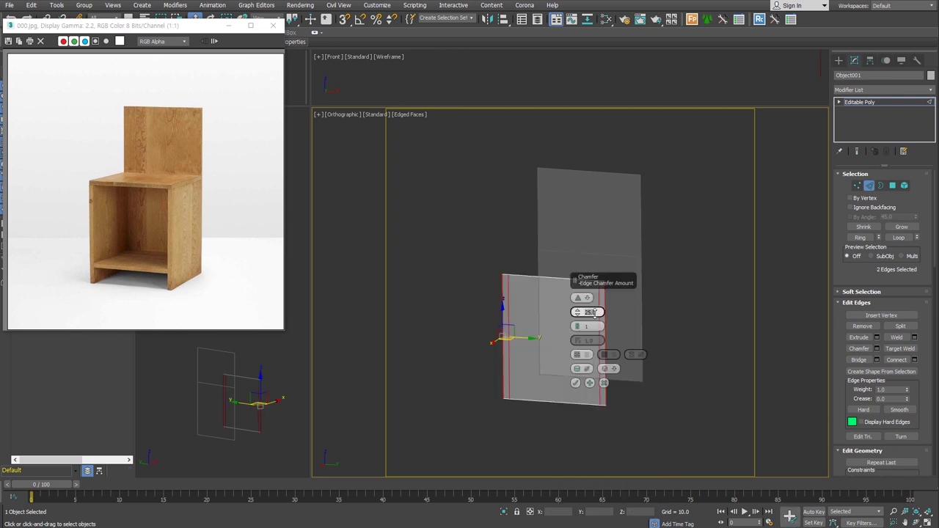
left_click(575, 383)
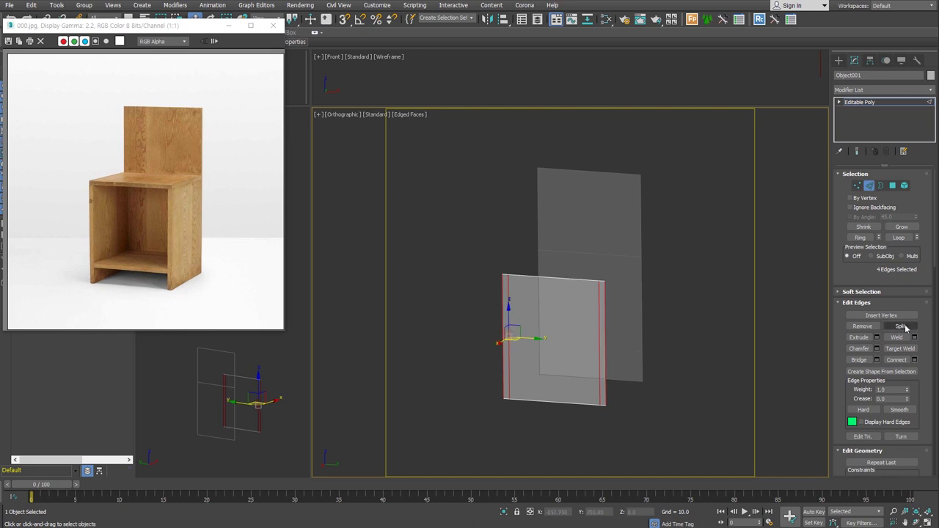
- Chamfer the front panel's top and bottom edges
left_click(903, 186)
left_click(566, 331)
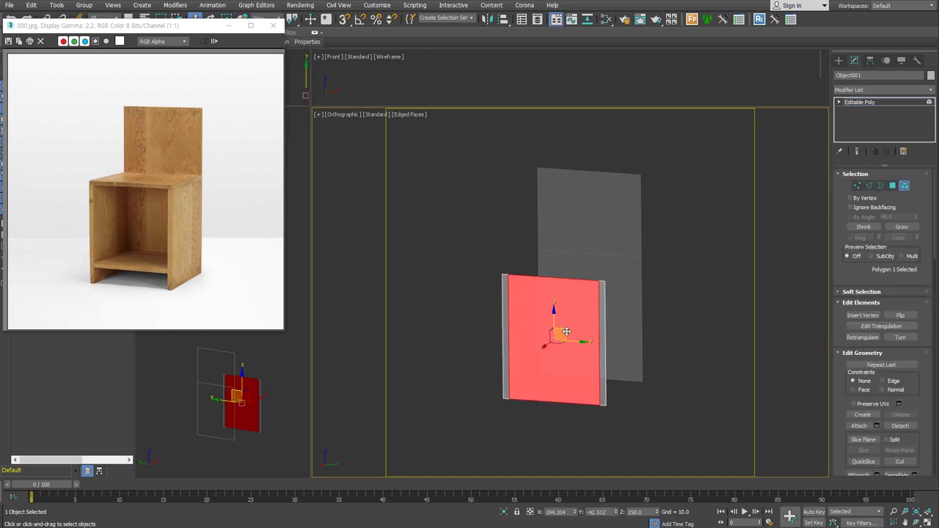
left_click_drag(566, 332, 604, 355)
key("ctrl+z")
left_click(868, 185)
left_click(565, 402)
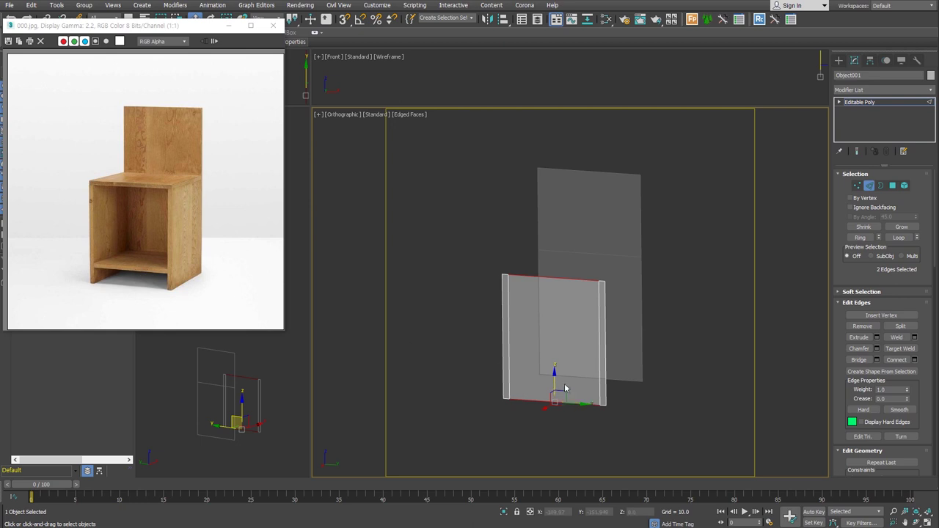
right_click(569, 332)
left_click(473, 394)
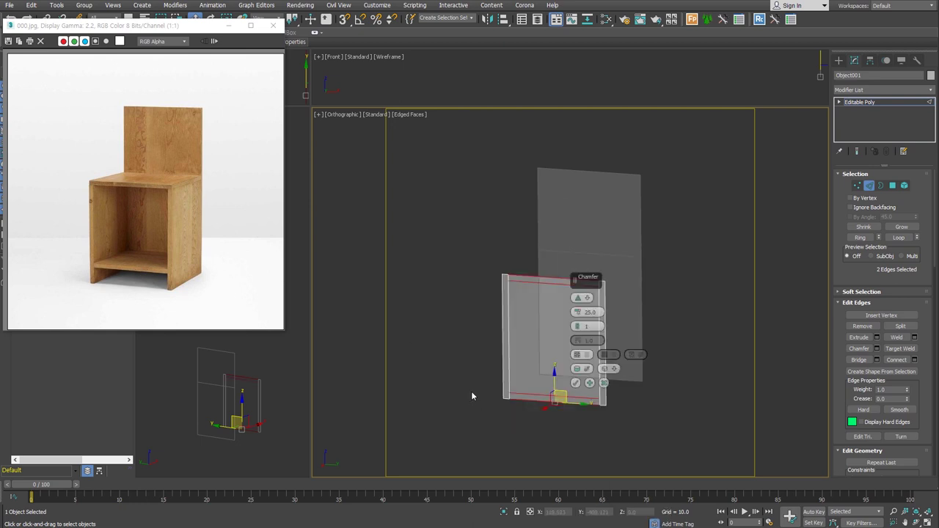
left_click(575, 382)
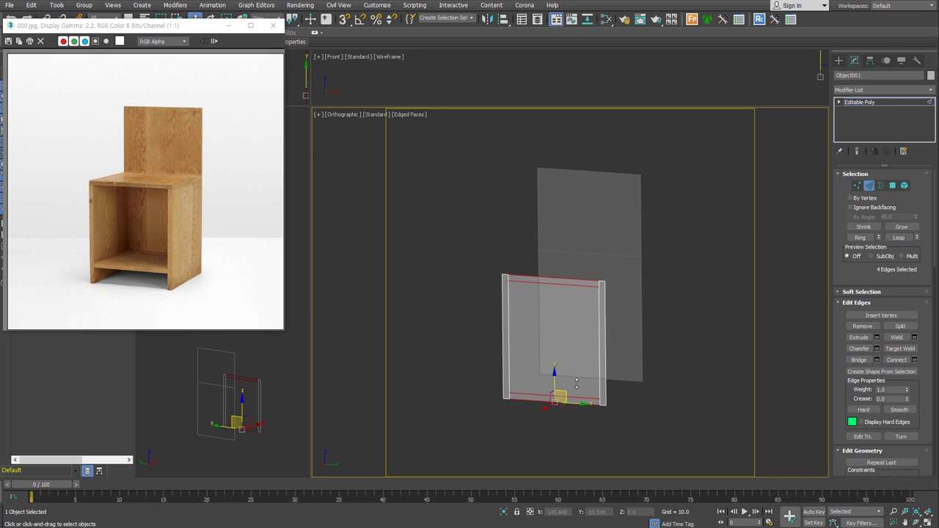
- Delete the panel's inner face to leave a frame, and raise the bottom bar to shelf height
left_click(892, 185)
left_click(569, 348)
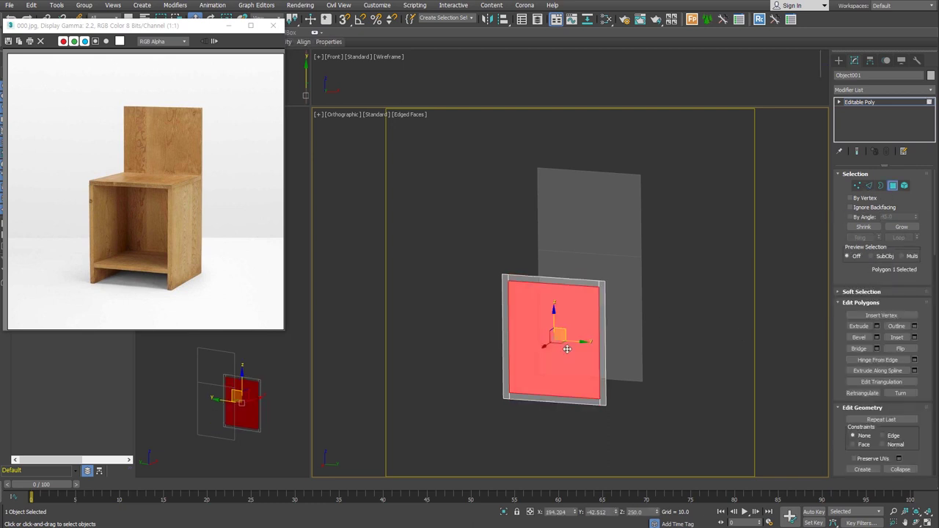
key("Delete")
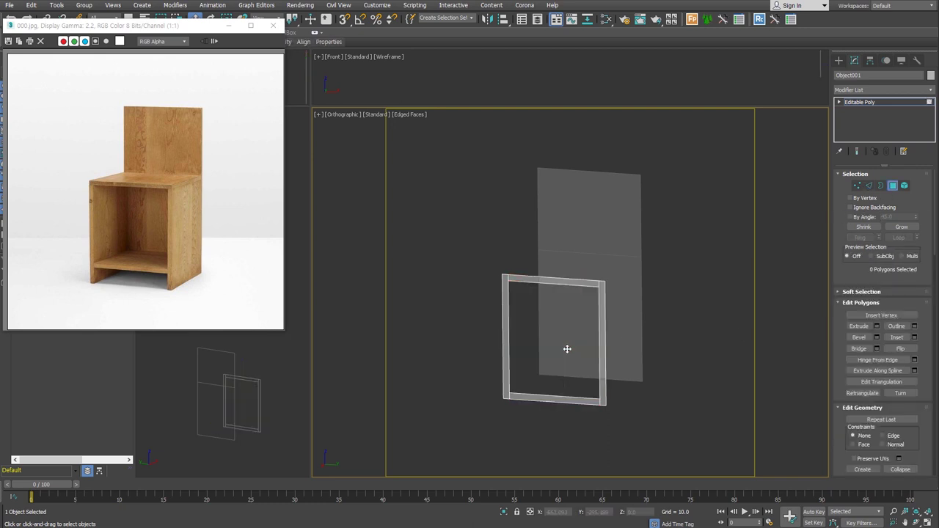
left_click(546, 376)
left_click_drag(555, 375, 556, 358)
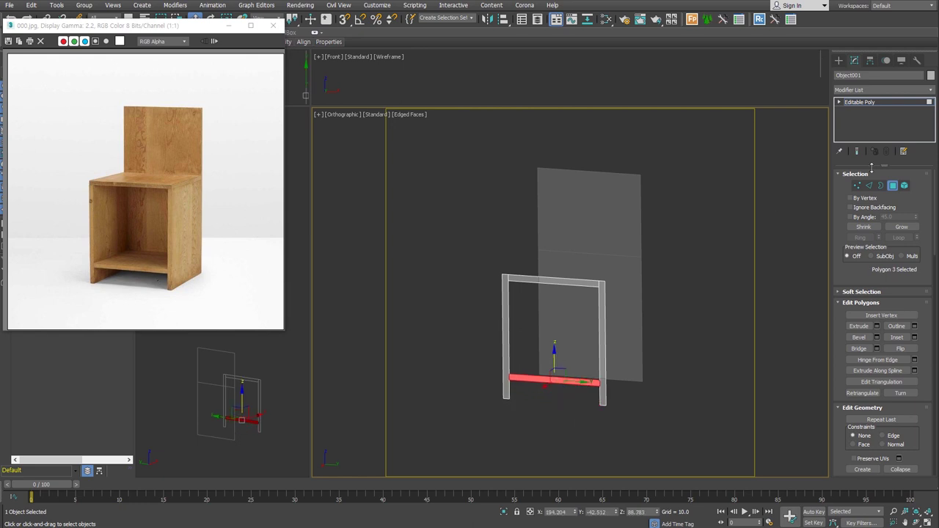
- Shell the front frame with a 420-unit inner amount to form the box base
key("4")
key("s")
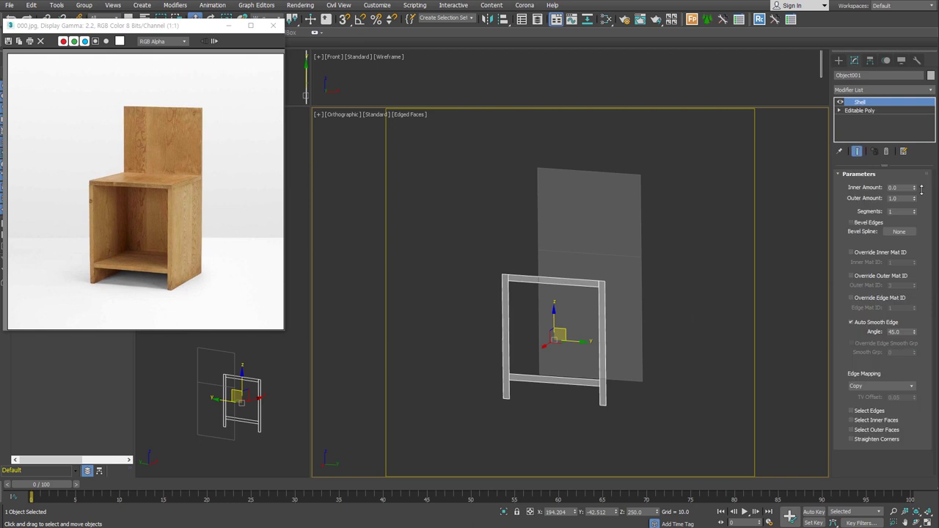
left_click(901, 187)
type("42")
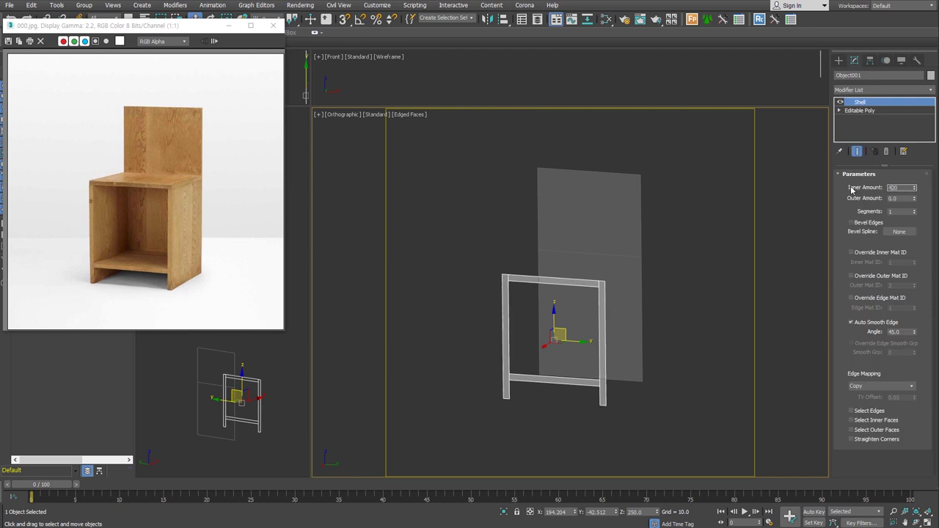
key("Return")
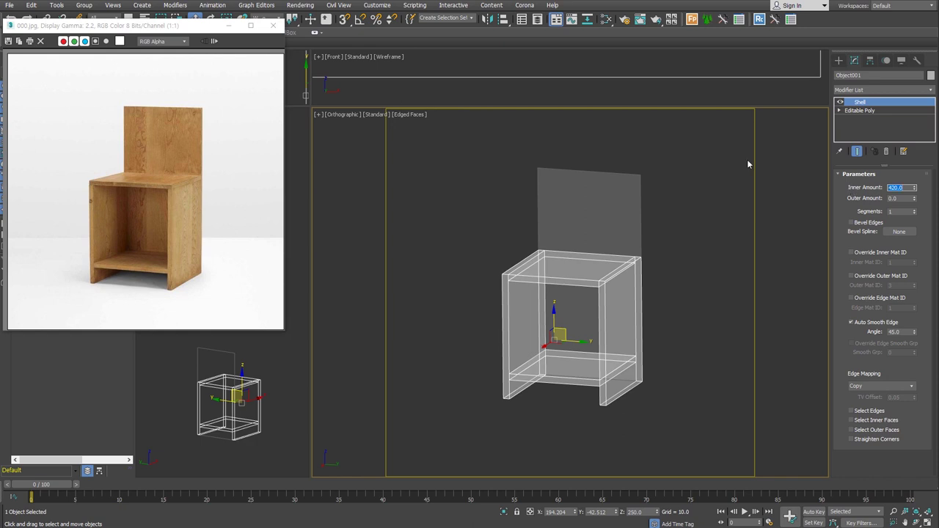
mouse_move(659, 349)
middle_mouse_down("alt")
mouse_move(594, 348)
mouse_move(625, 357)
middle_mouse_up("alt")
- Add a Shell modifier to the back panel, Object002
left_click_drag(700, 189, 629, 220)
mouse_move(669, 331)
middle_mouse_down("alt")
mouse_move(717, 323)
mouse_move(671, 327)
middle_mouse_up("alt")
key("s")
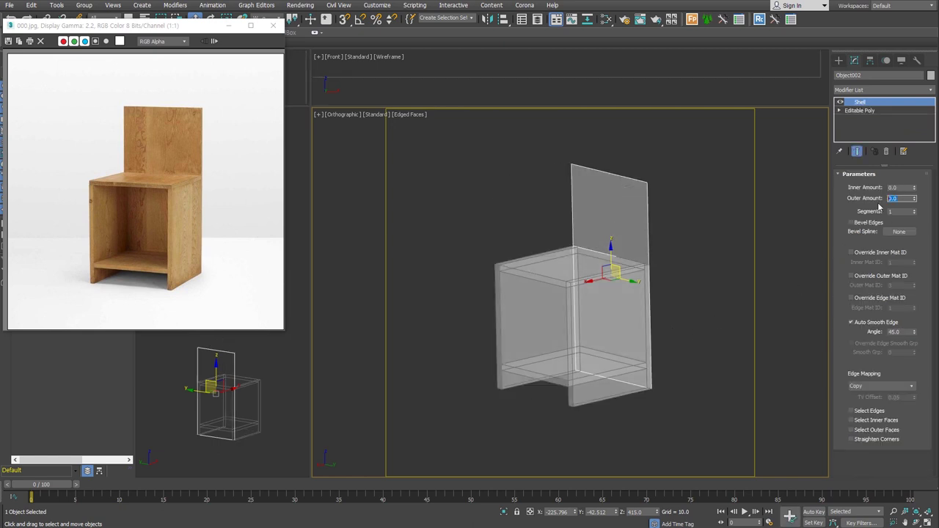
- Set the back panel's Shell outer amount to 20 and remove its horizontal edge
type("20")
key("Return")
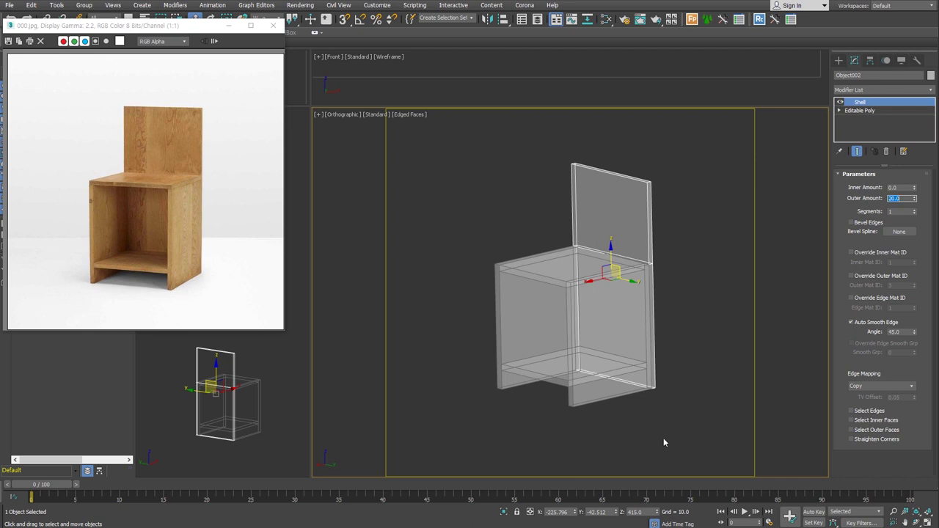
left_click(862, 112)
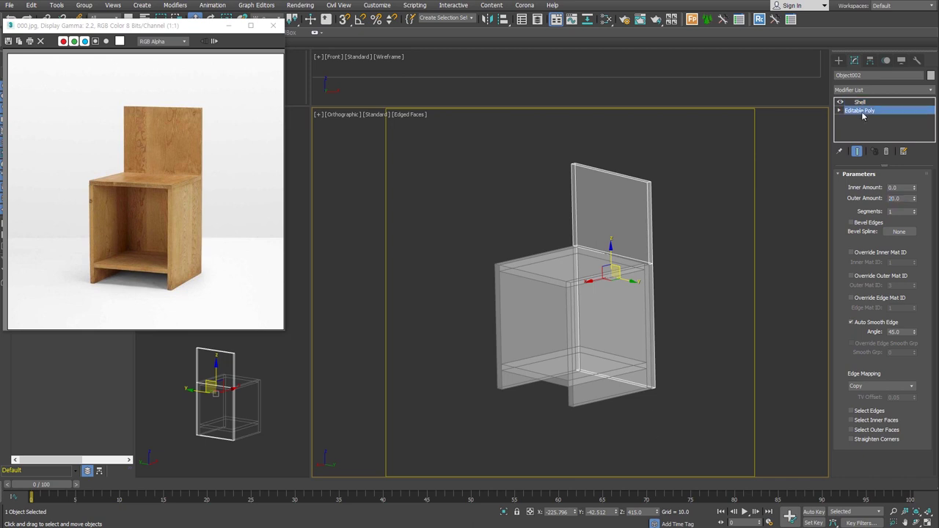
left_click(869, 185)
left_click(615, 245)
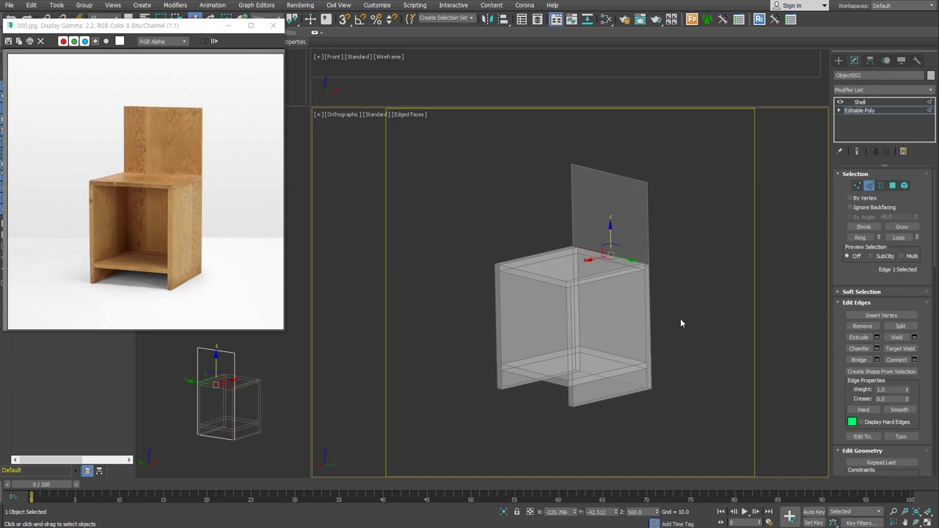
middle_click_drag(675, 307, 594, 337, "alt")
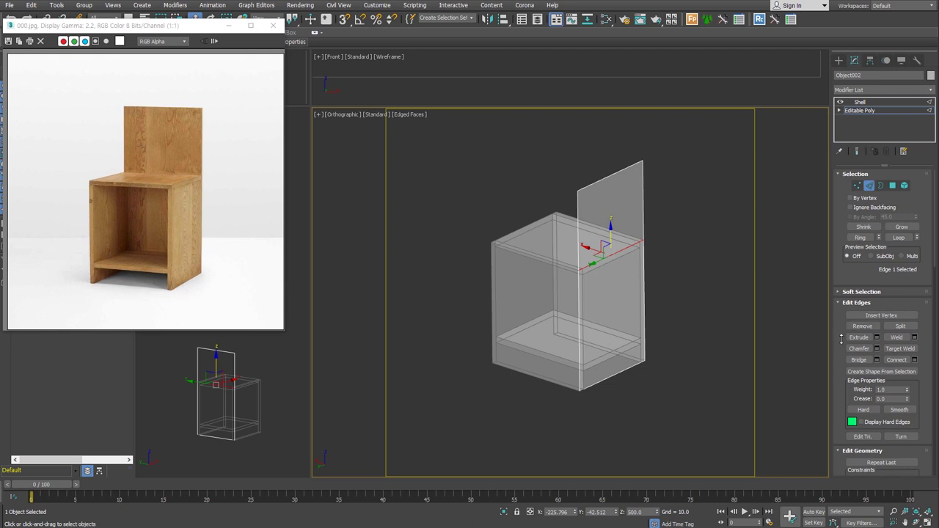
left_click(863, 326)
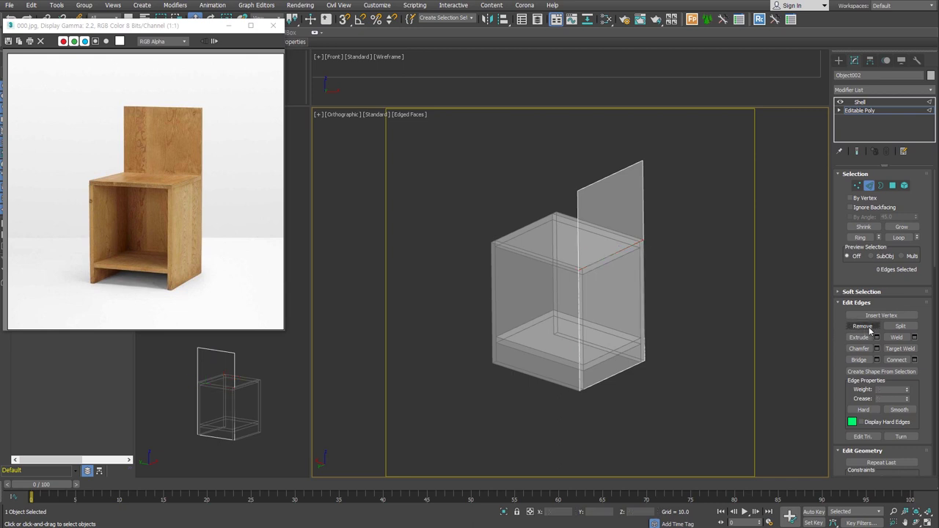
left_click(871, 102)
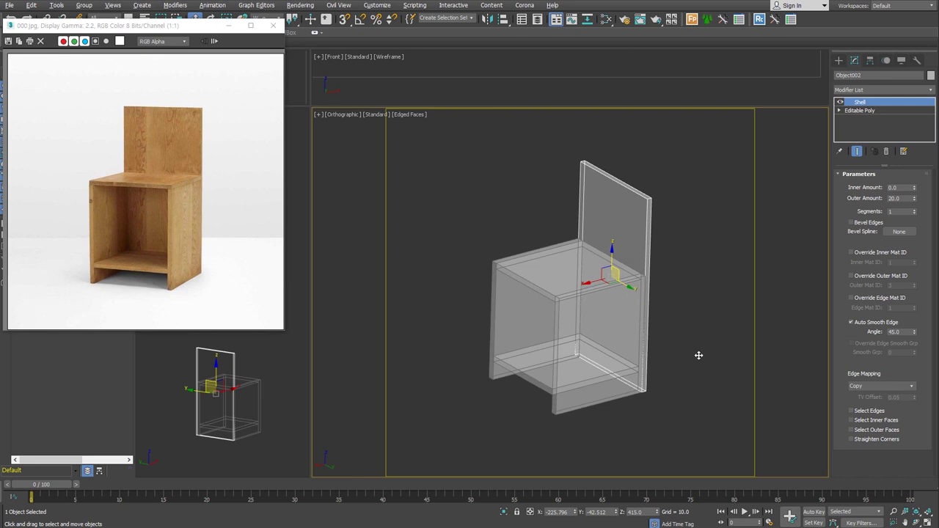
left_click_drag(737, 295, 595, 389)
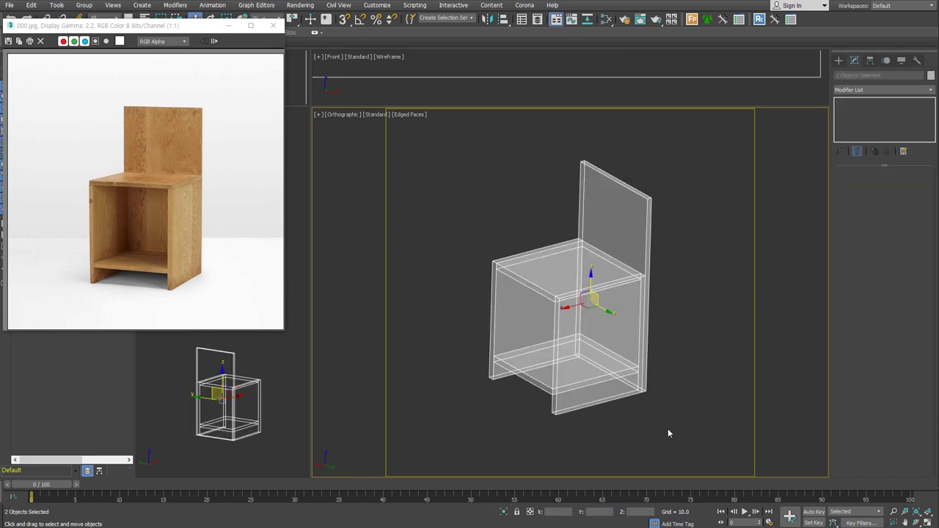
- Switch the chair to solid shading and orbit and zoom around to inspect it
key("alt+x")
mouse_move(631, 431)
middle_mouse_down("alt")
mouse_move(674, 421)
mouse_move(701, 339)
mouse_move(647, 392)
mouse_move(654, 381)
middle_mouse_up("alt")
scroll(674, 417, "up", 5)
scroll(701, 339, "down", 5)
scroll(653, 382, "up", 2)
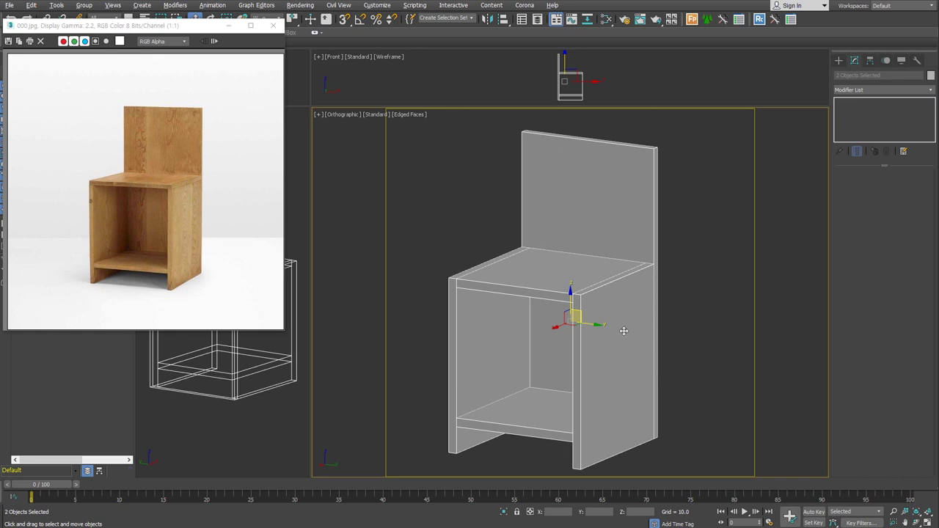
middle_click_drag(624, 324, 627, 337, "alt")
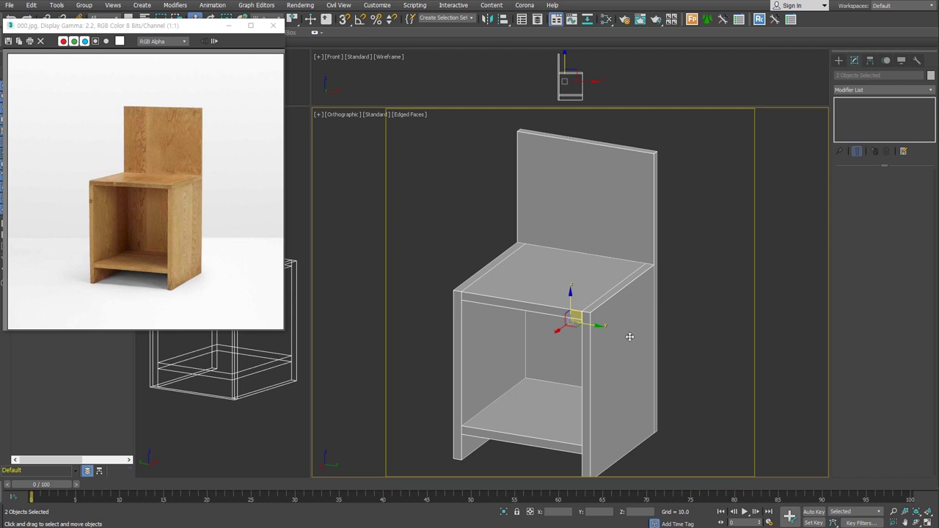
scroll(629, 337, "down", 2)
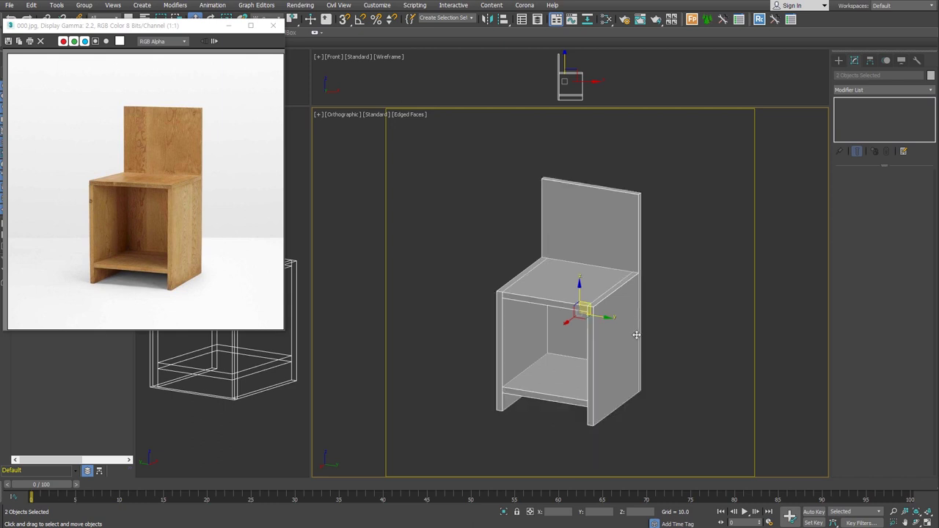
middle_click_drag(637, 334, 625, 336, "alt")
- Collapse the chair base to editable geometry and attach the back panel to it
left_click(645, 335)
left_click(619, 343)
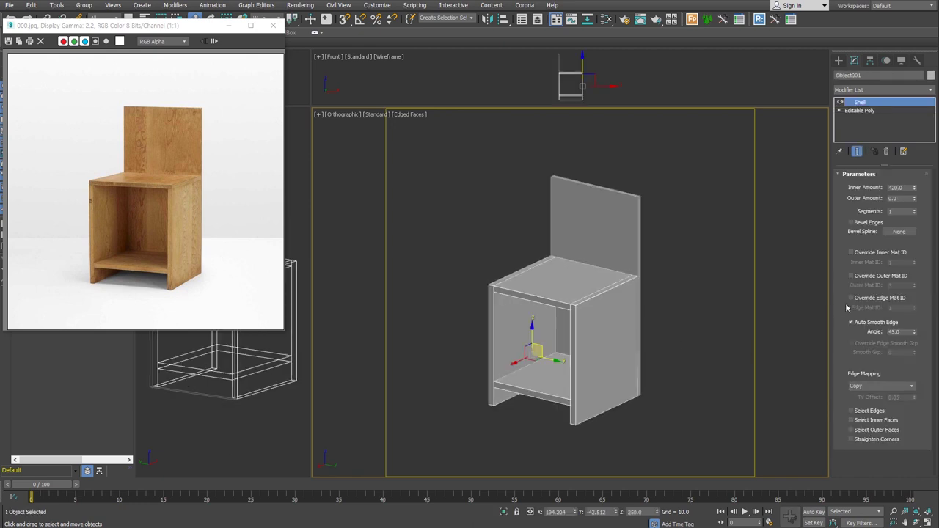
key("ctrl+shift+c")
left_click(851, 374)
left_click(557, 341)
- Apply a Box UVW Map sized 420 × 420 × 420, then an Unwrap UVW modifier
key("u")
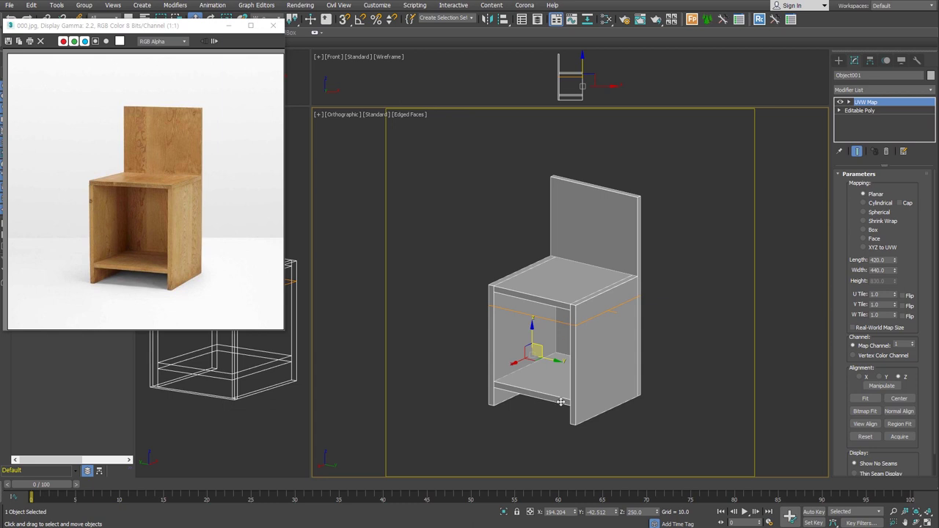
left_click(870, 231)
left_click(877, 259)
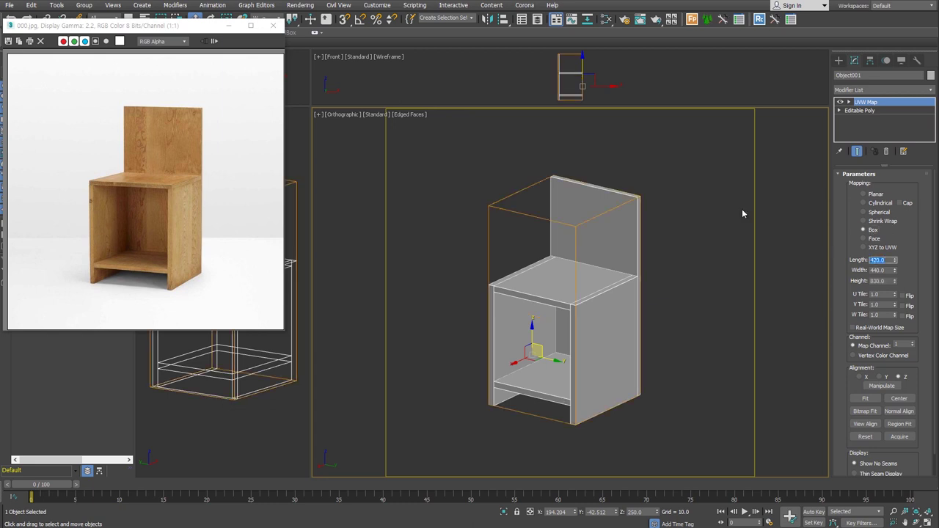
key("Tab")
type("420")
key("Tab")
type("420")
key("Return")
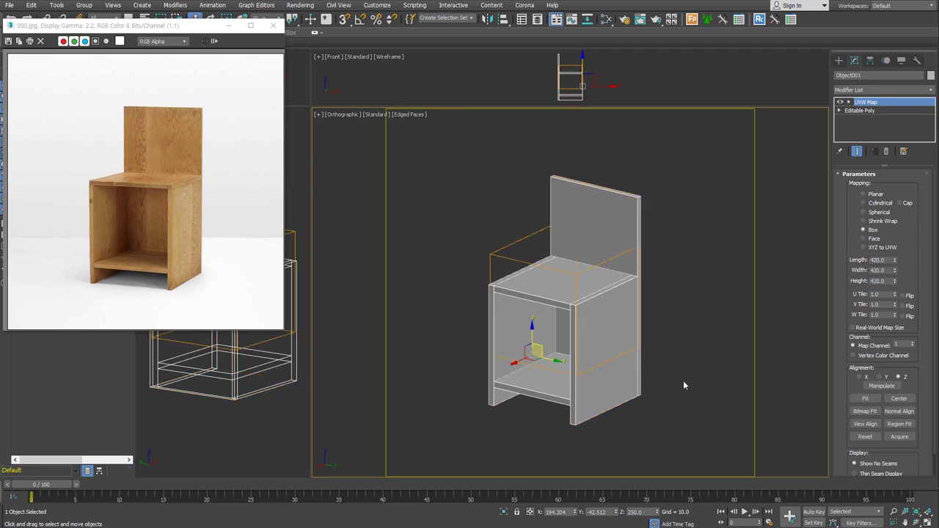
key("u")
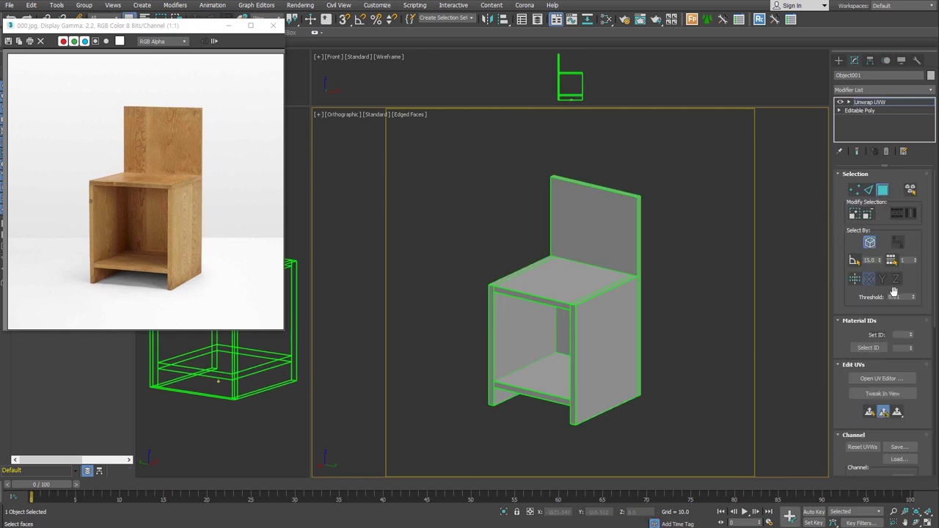
- Select all chair faces, open the UV editor and pack the UV islands
key("ctrl+a")
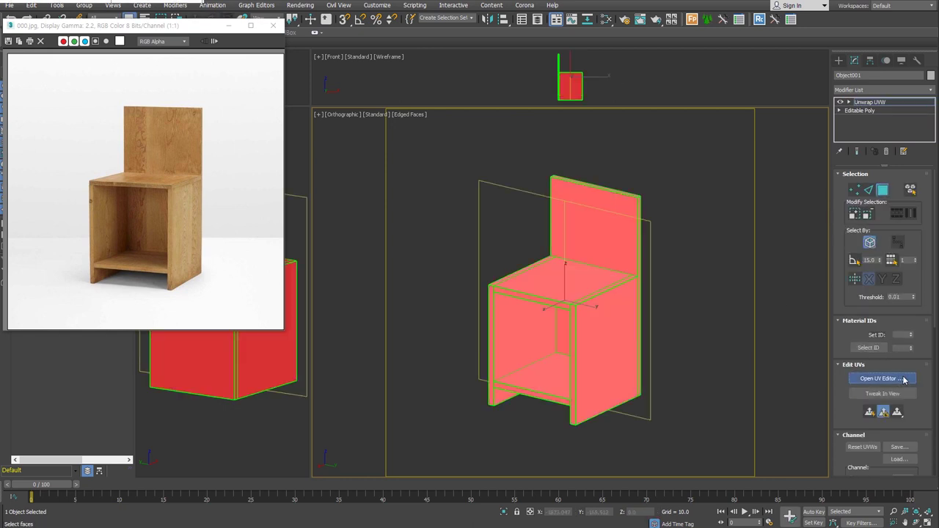
left_click(878, 379)
scroll(289, 169, "down", 3)
scroll(286, 170, "down", 3)
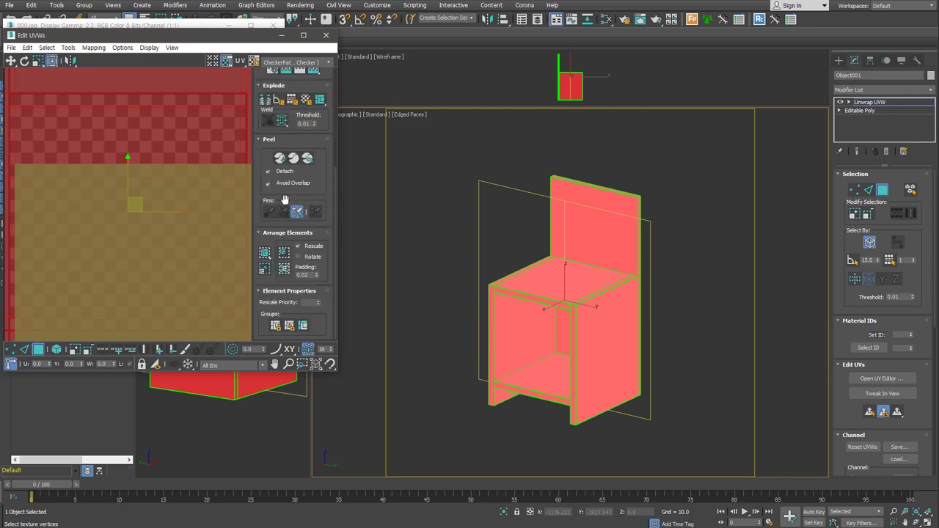
left_click(265, 254)
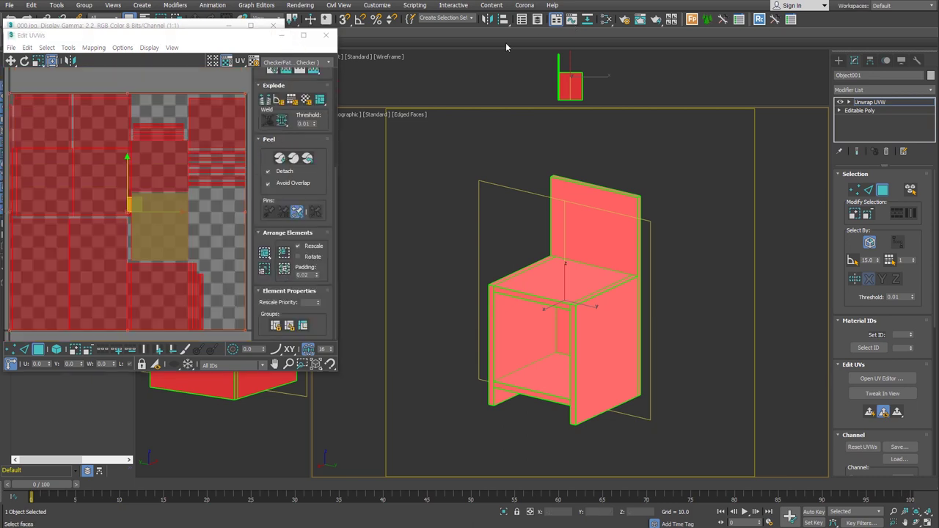
left_click(605, 19)
- Create a VRayMtl with a joycg_wood_T3.jpg bitmap wired to Diffuse, shown in the viewport
key("m")
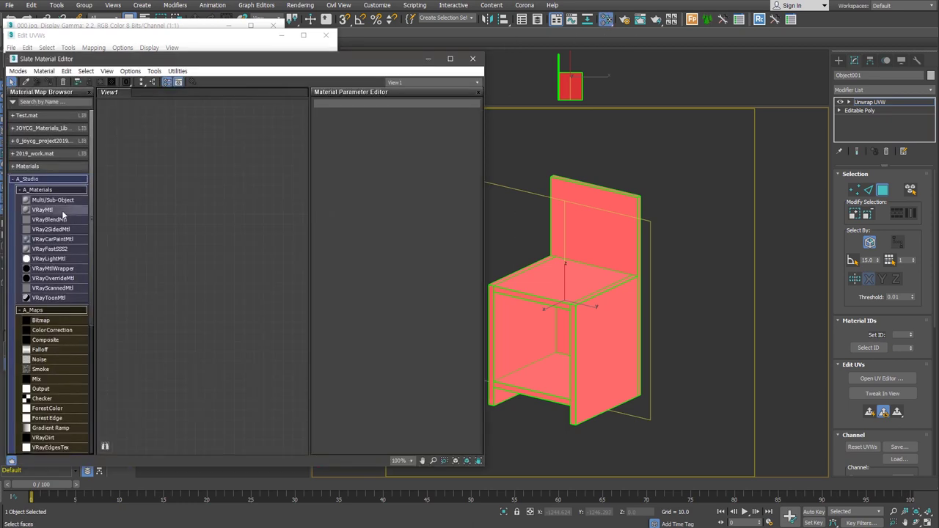
left_click_drag(42, 209, 233, 229)
left_click_drag(40, 321, 161, 231)
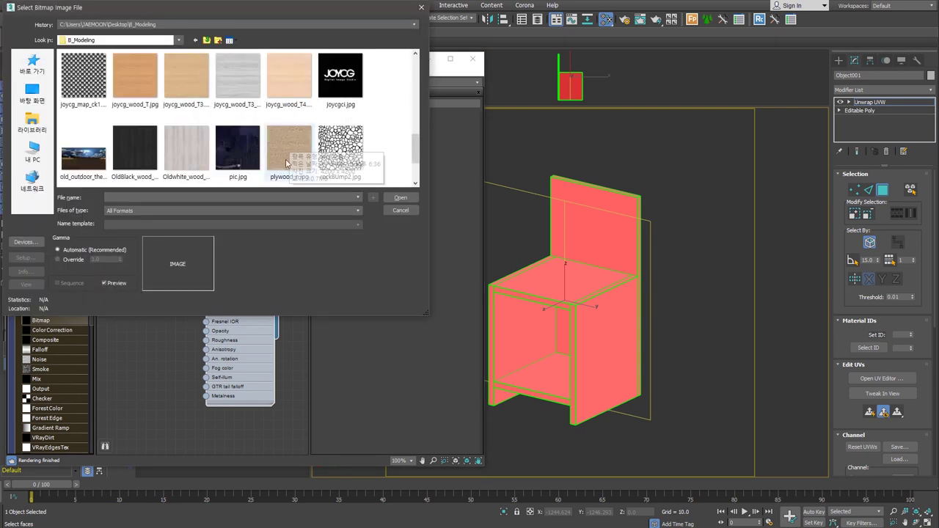
left_click(186, 85)
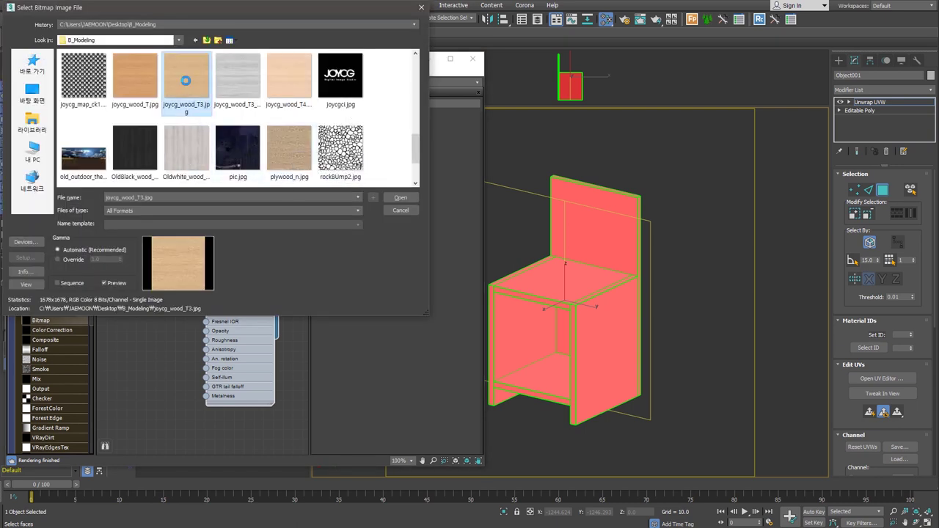
double_click(186, 80)
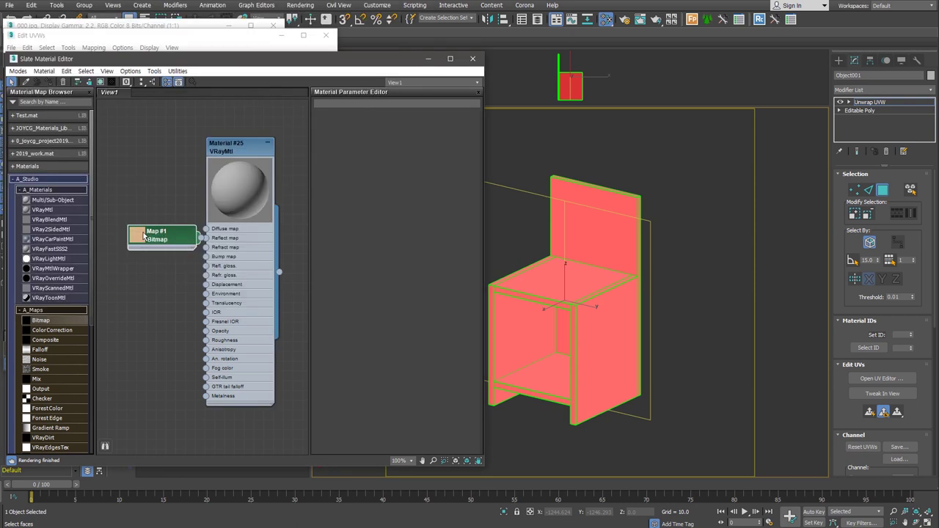
left_click_drag(165, 242, 118, 192)
left_click_drag(156, 215, 206, 228)
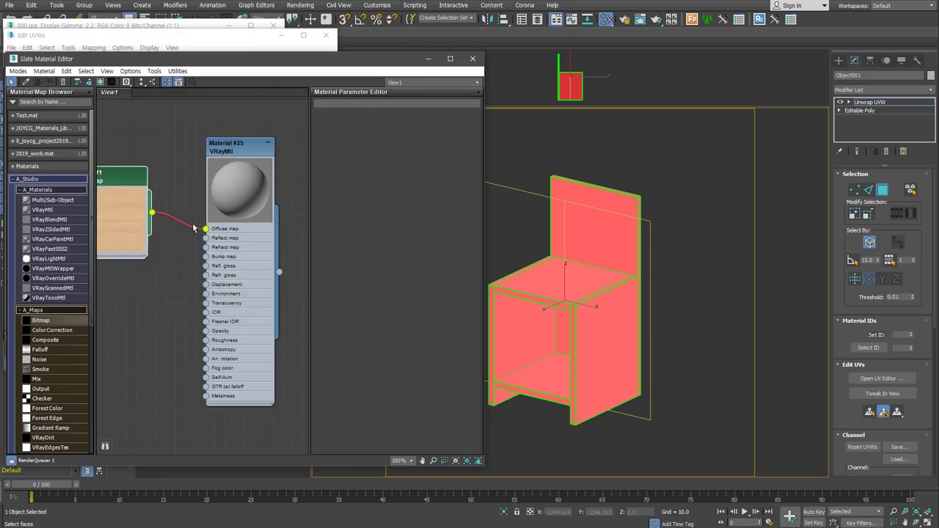
middle_click_drag(206, 228, 248, 237)
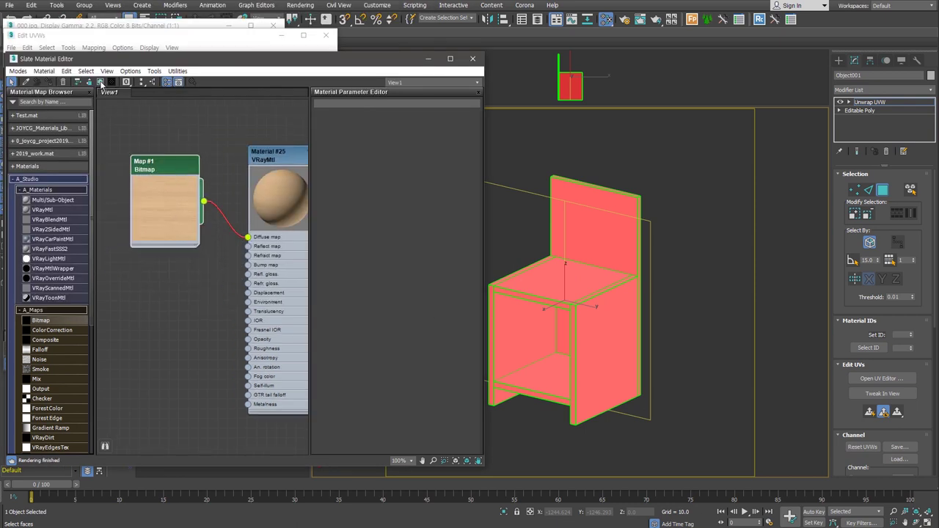
left_click(111, 81)
- Name the material 'chair' and turn off selected-face shading so the wood shows
double_click(271, 157)
type("chair")
key("Return")
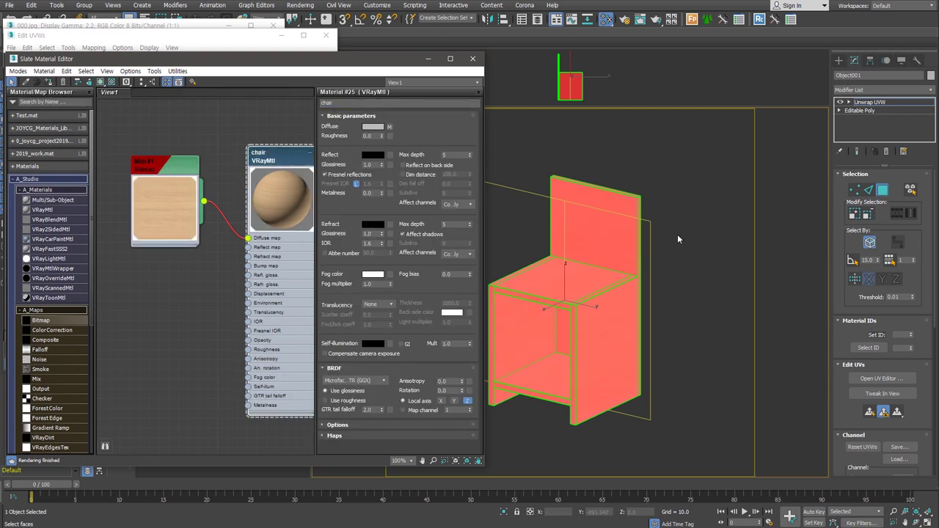
middle_click_drag(681, 283, 700, 288)
scroll(701, 287, "up", 2)
scroll(721, 287, "up", 2)
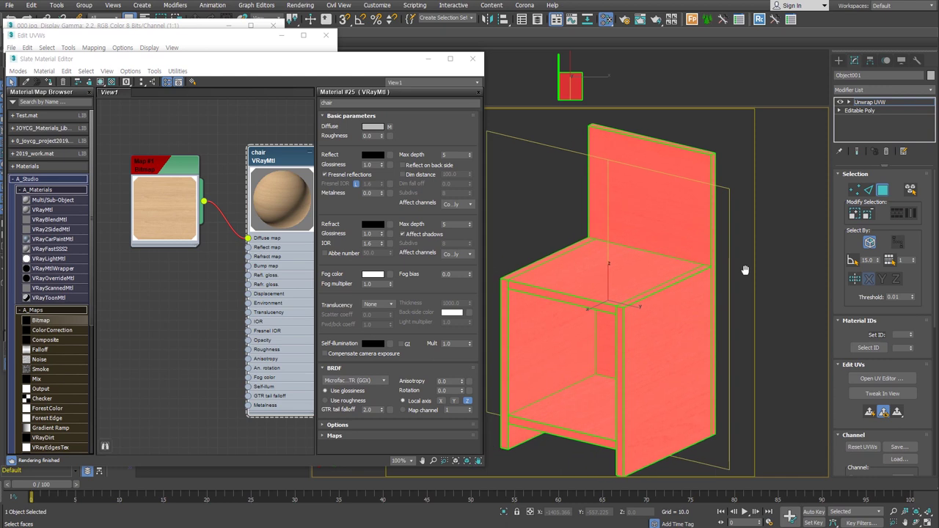
key("F2")
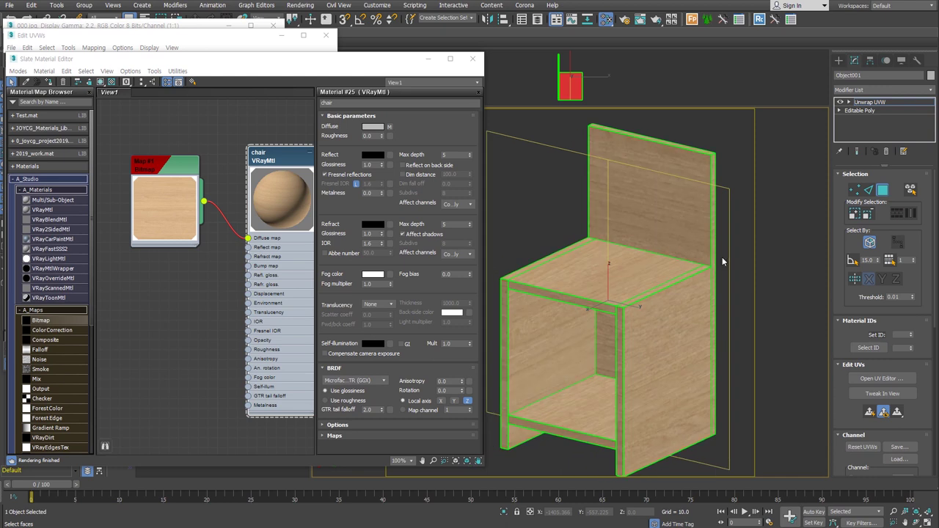
left_click_drag(236, 37, 365, 59)
- Select all UV islands, unfold them and scale them up past the 0–1 tile
left_click(293, 199)
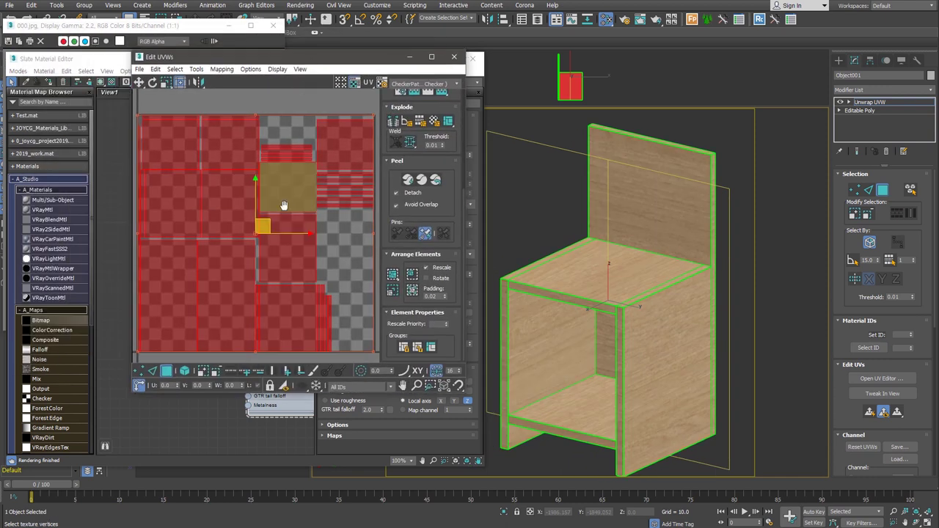
scroll(293, 199, "down", 4)
middle_click_drag(258, 237, 241, 262)
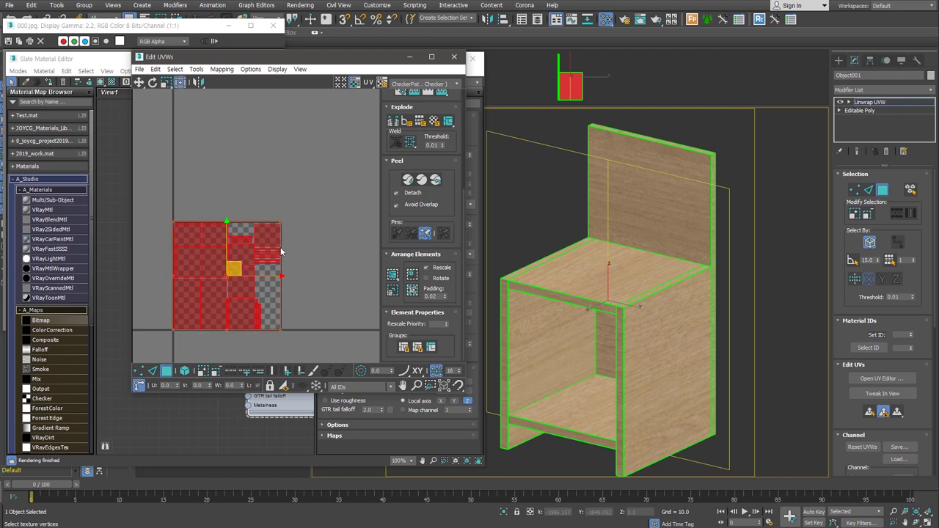
key("ctrl+a")
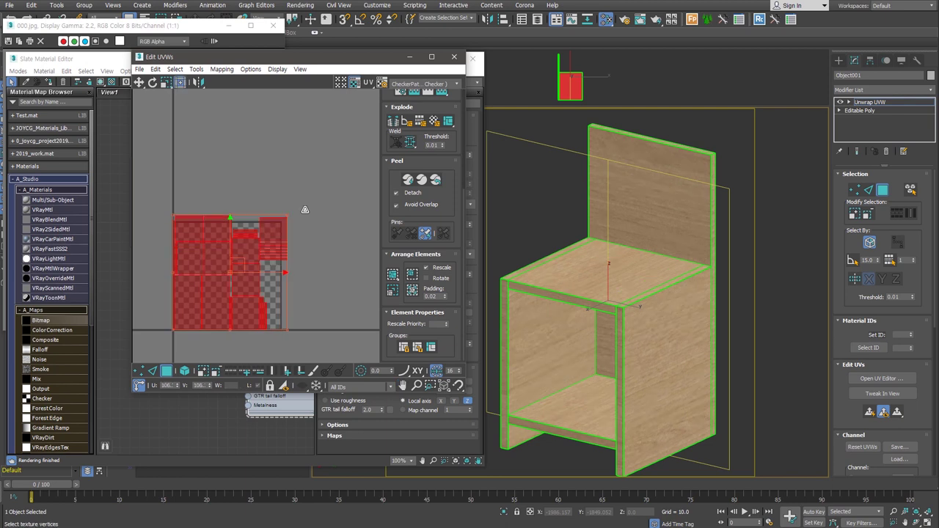
left_click(407, 179)
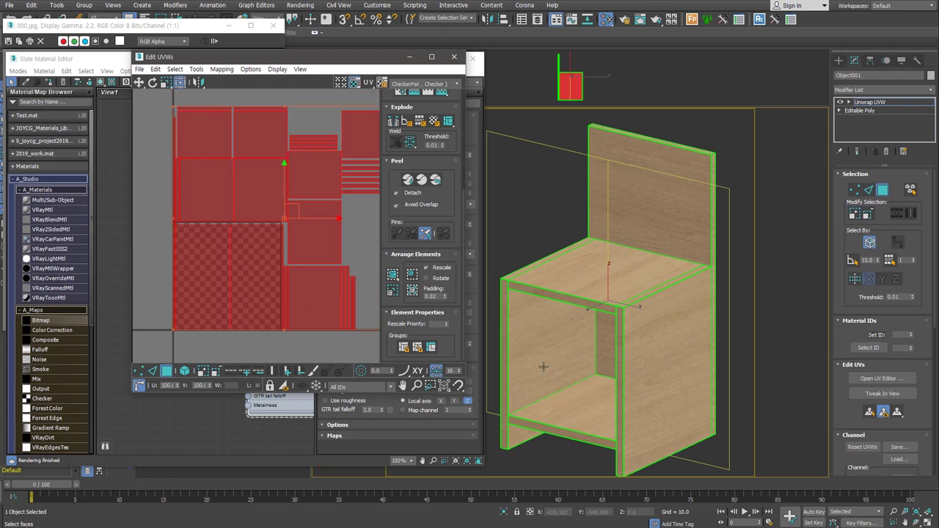
left_click(194, 29)
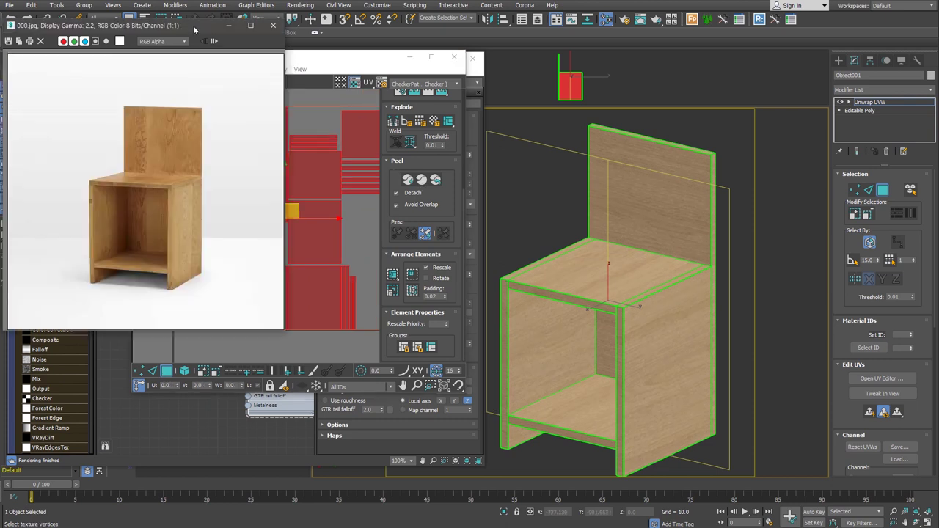
left_click(325, 70)
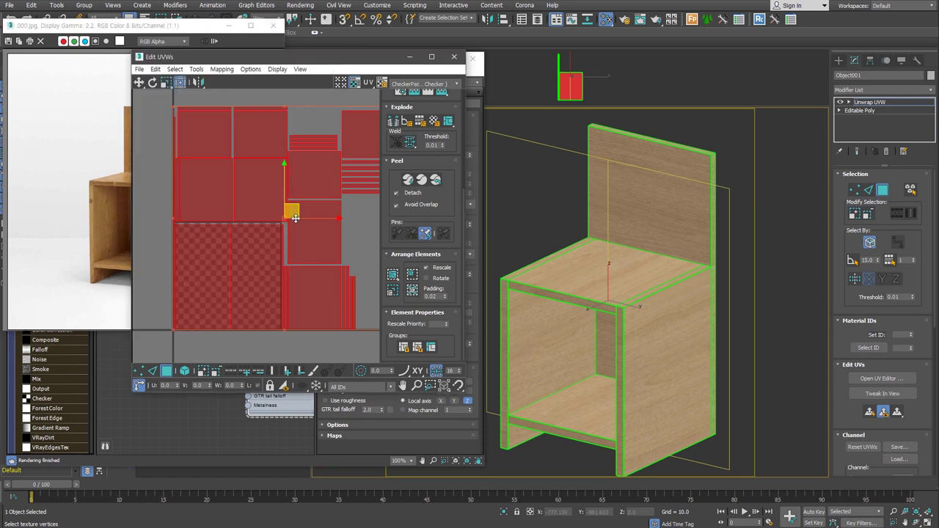
- Close the UV editor and set the wood bitmap's W angle to 90°
left_click(454, 57)
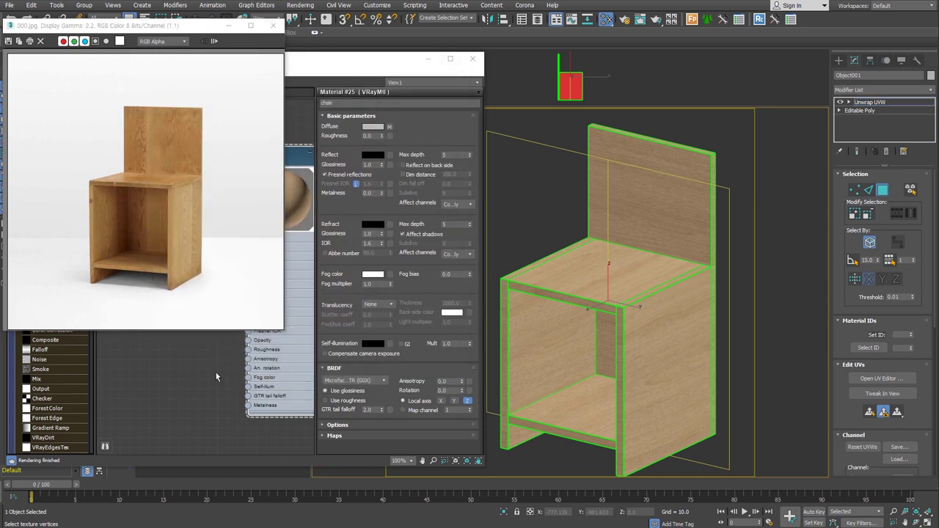
left_click(235, 358)
double_click(165, 206)
left_click(449, 182)
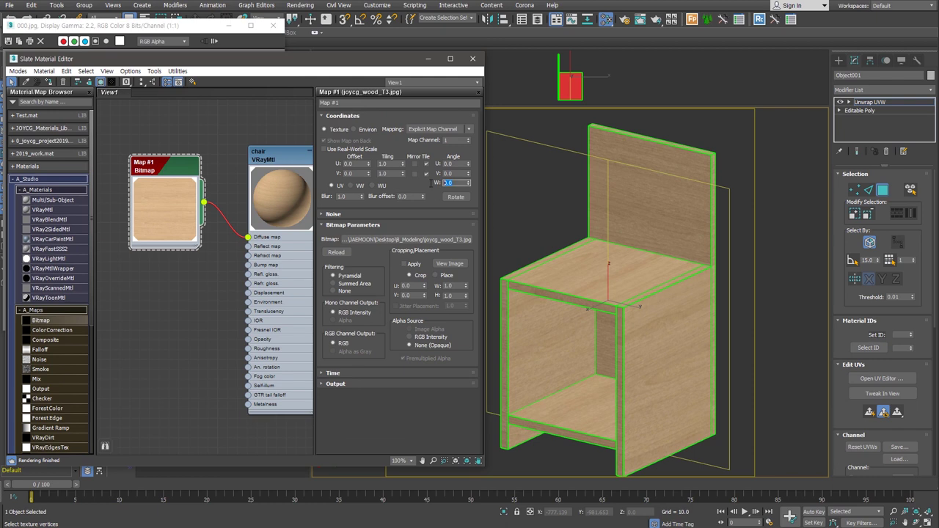
type("90")
key("Return")
- Insert a Color Correction map on the wire between the wood bitmap and Diffuse
left_click(145, 31)
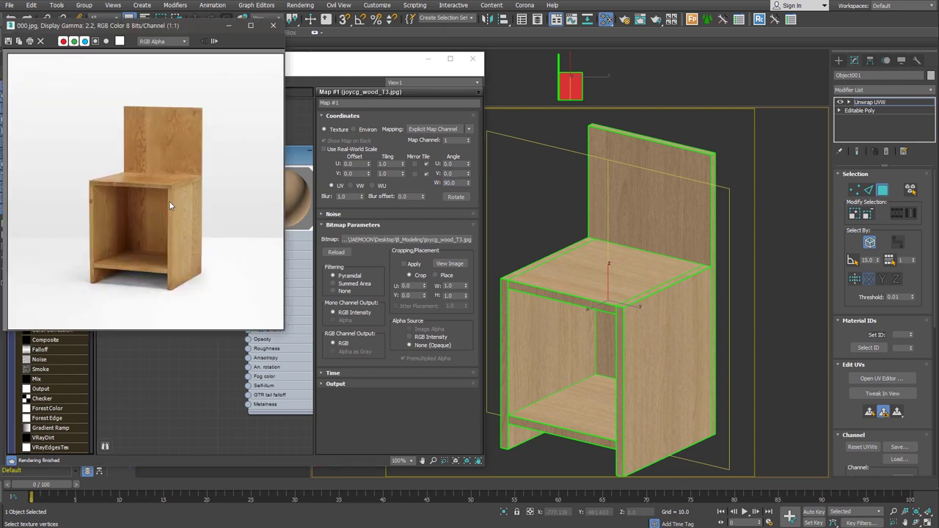
left_click(164, 385)
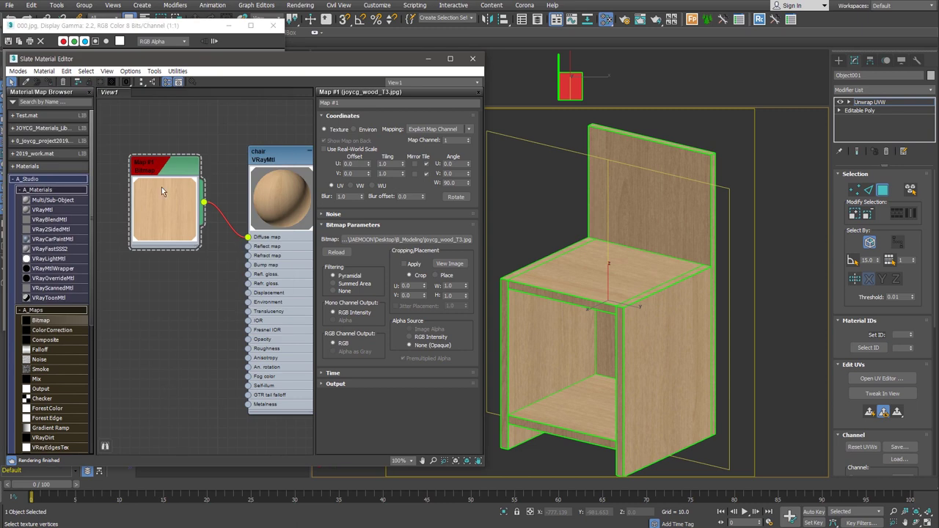
scroll(136, 169, "down", 1)
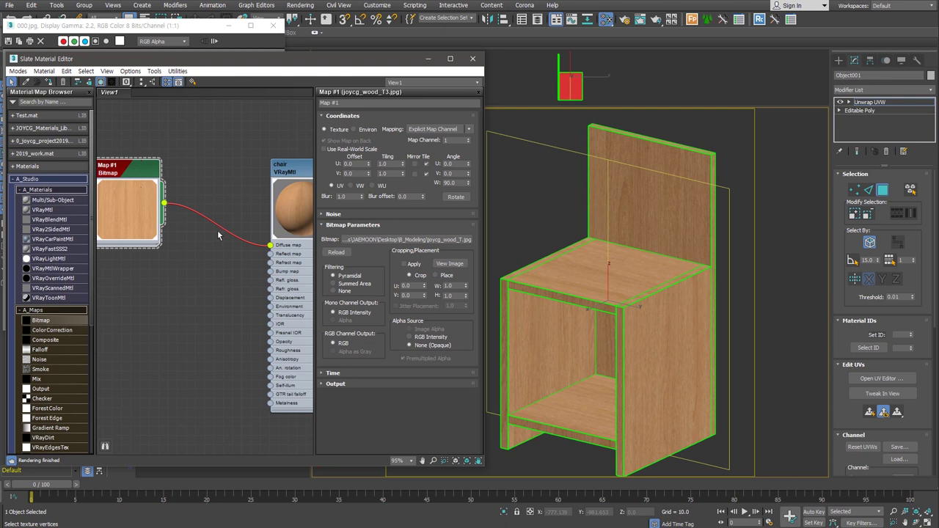
left_click_drag(217, 230, 198, 220)
double_click(183, 217)
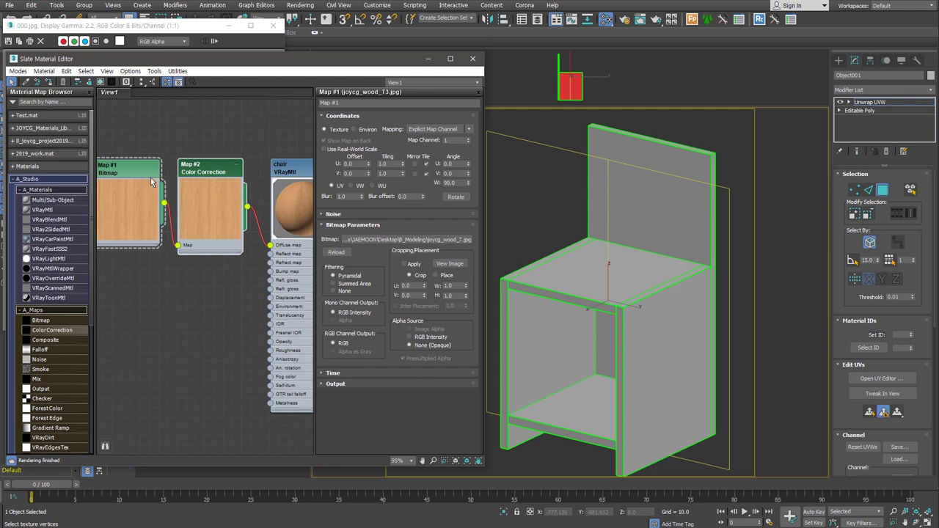
- Tweak the wood Color Correction map: lower saturation, hue 2.99, Advanced lightness with adjusted gamma and gain
left_click(101, 83)
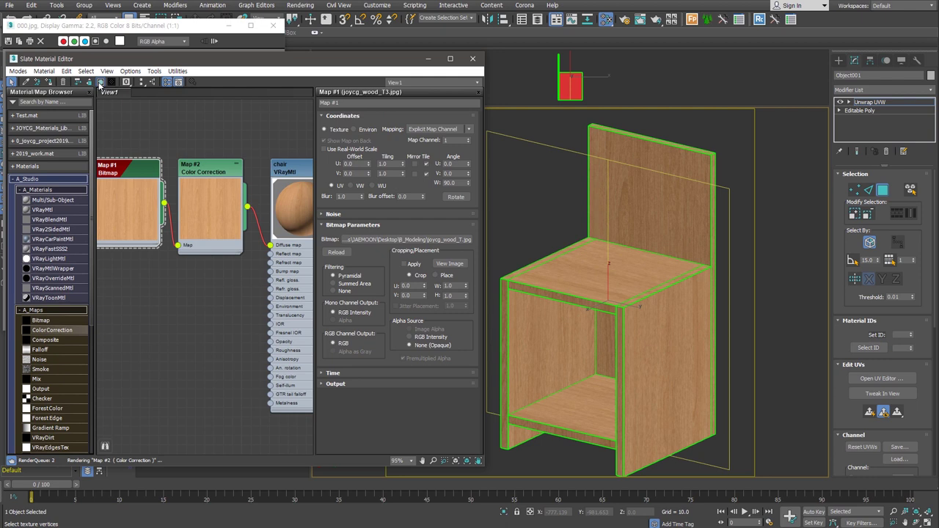
double_click(213, 220)
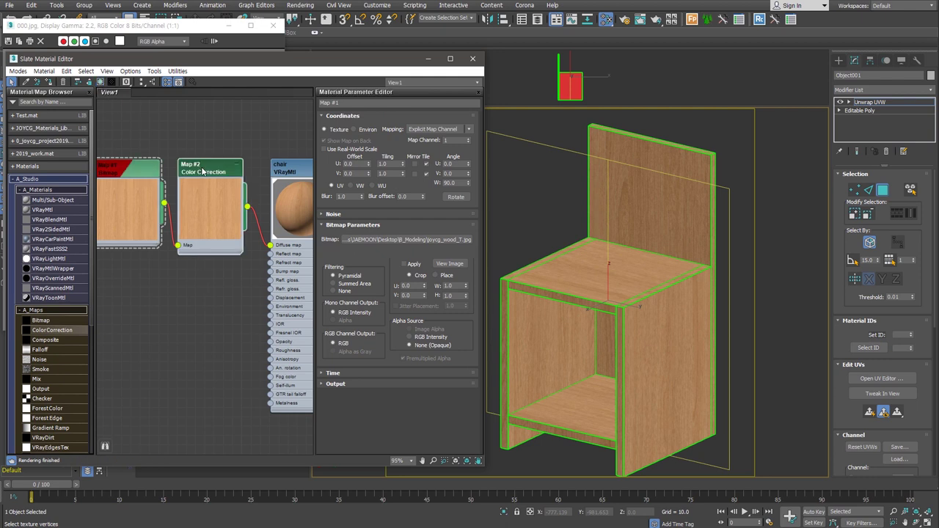
left_click_drag(384, 250, 383, 250)
left_click_drag(396, 216, 396, 217)
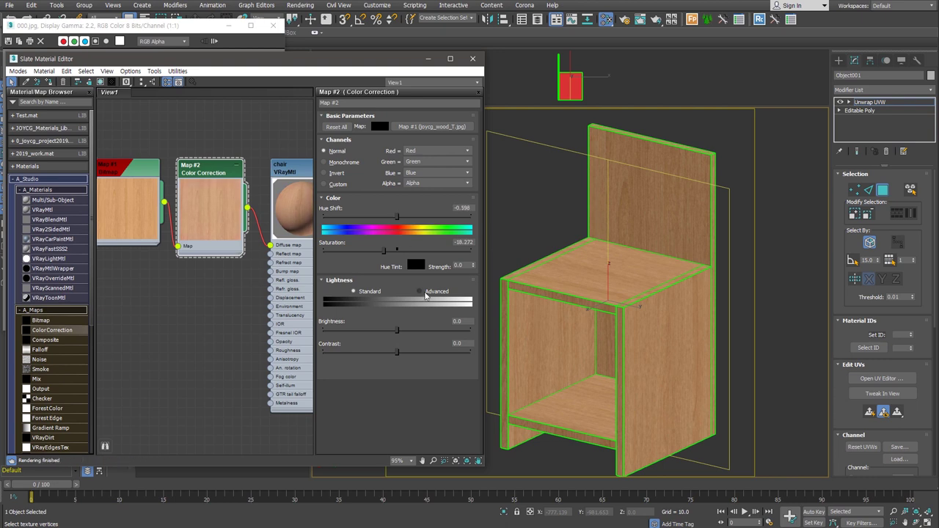
left_click(432, 294)
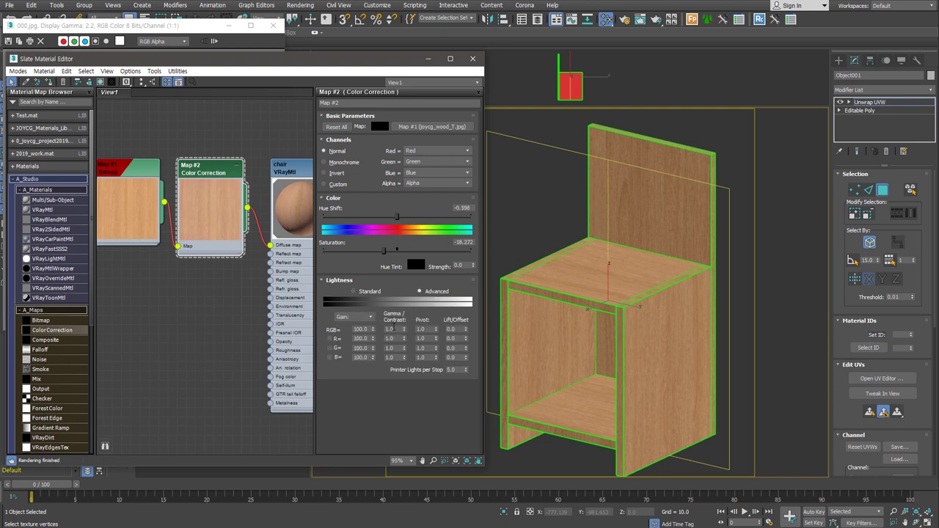
mouse_move(402, 330)
left_mouse_down()
mouse_move(403, 341)
mouse_move(374, 309)
left_mouse_up()
left_click_drag(383, 250, 374, 250)
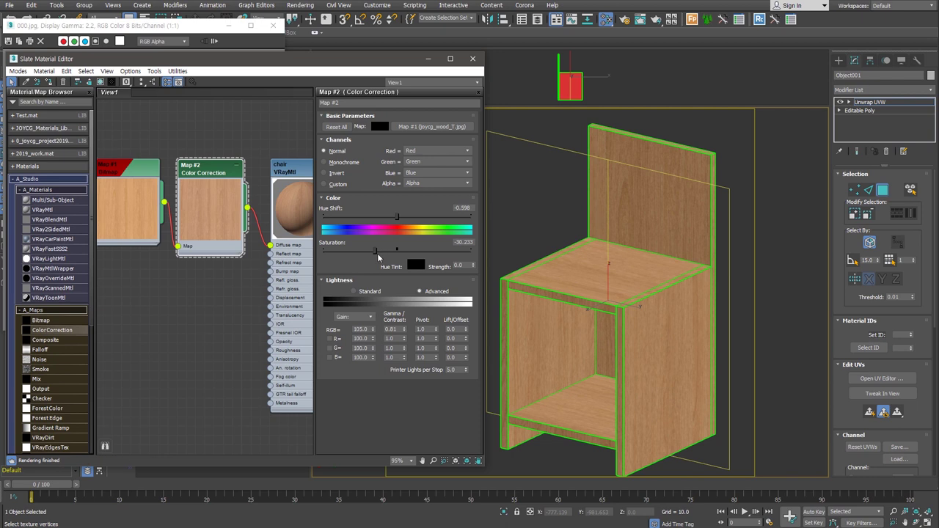
left_click_drag(397, 217, 398, 217)
left_click_drag(368, 251, 366, 252)
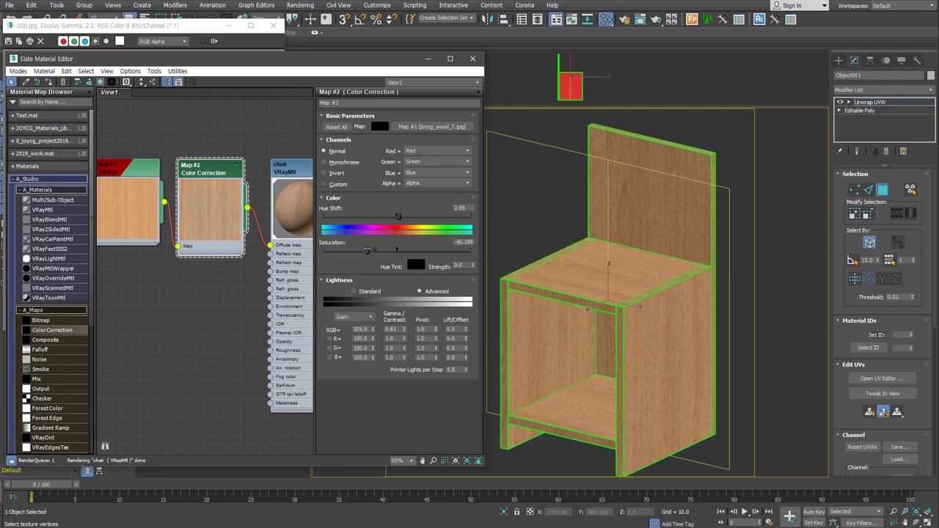
scroll(222, 324, "down", 3)
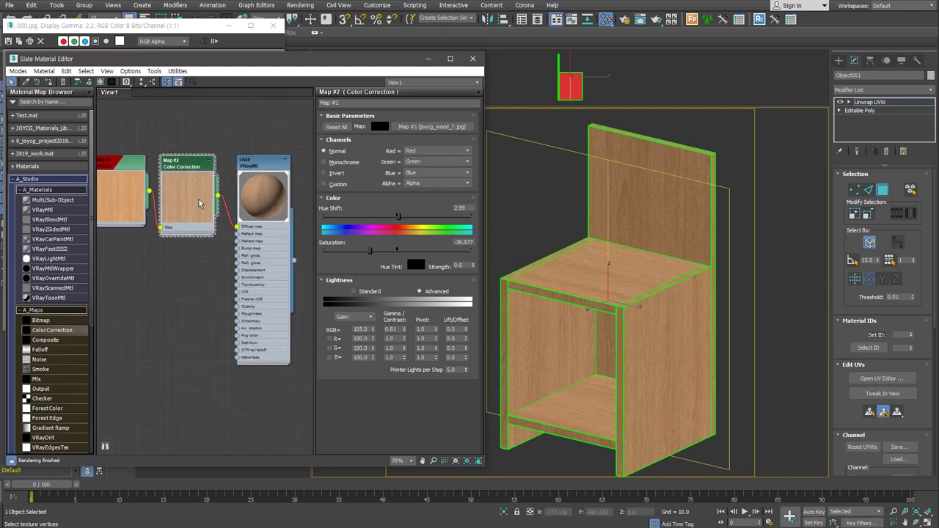
- Clone the Color Correction node, desaturate the copy to -100 and wire it to Refl. gloss
left_click_drag(200, 194, 198, 281, "shift")
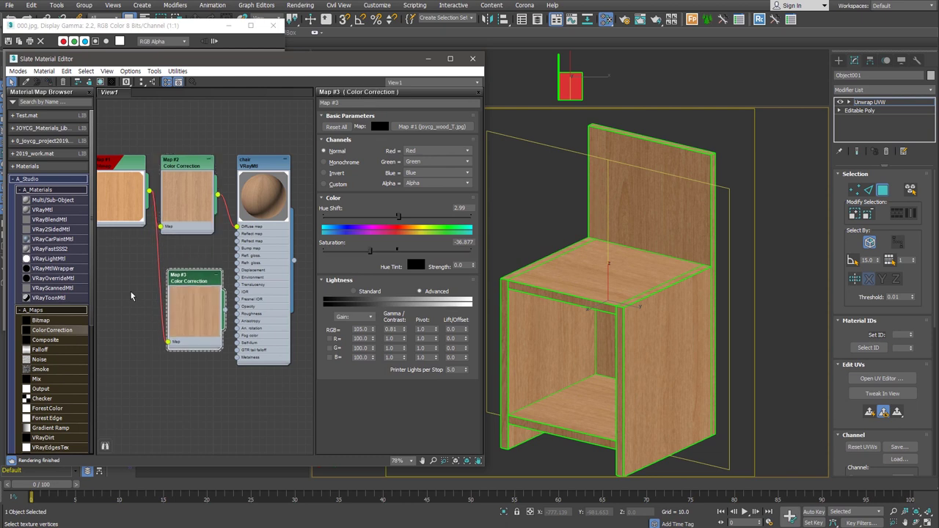
left_click_drag(195, 283, 189, 260)
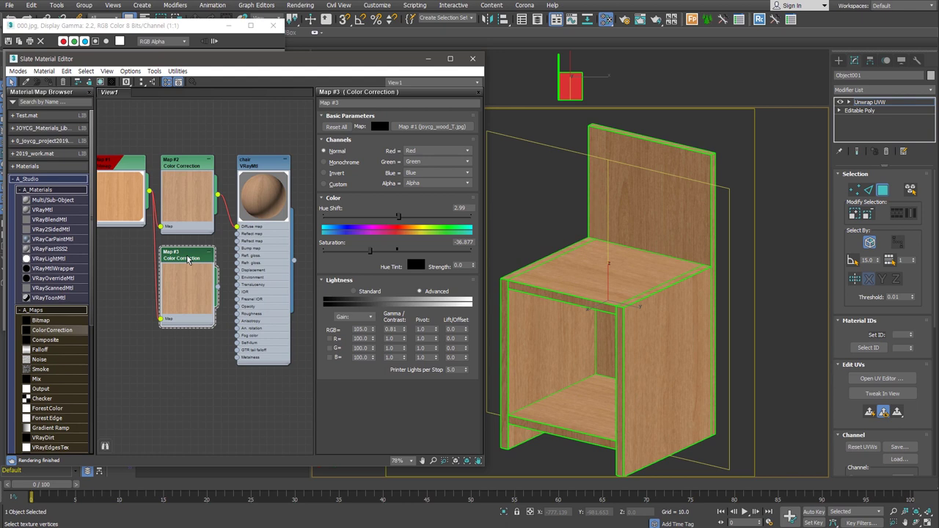
left_click_drag(370, 250, 323, 250)
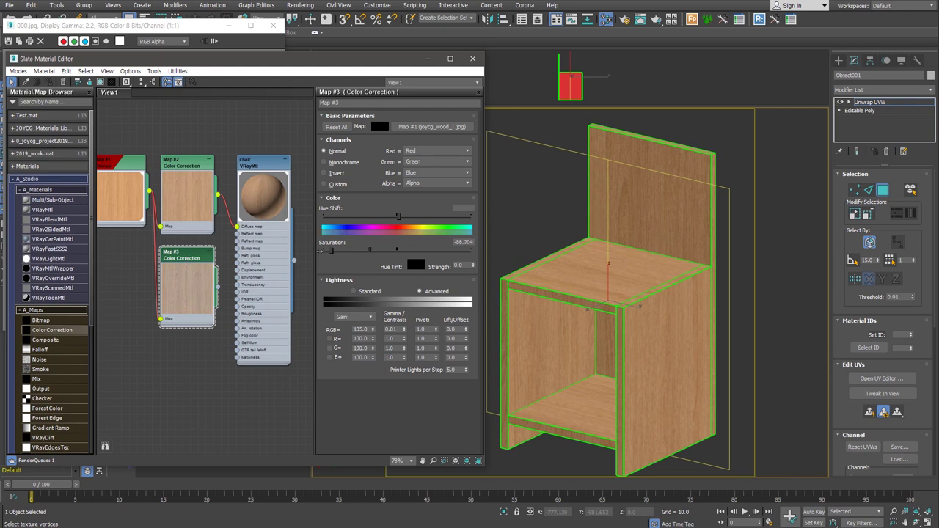
mouse_move(218, 286)
left_mouse_down()
mouse_move(238, 256)
mouse_move(191, 252)
left_mouse_up()
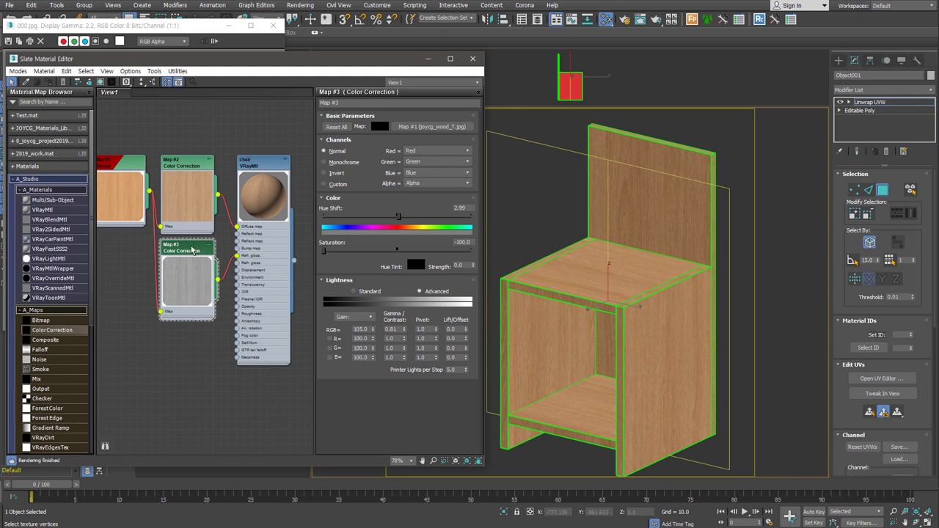
- Set the chair material's Reflect colour to white and show a checkered preview background
double_click(263, 167)
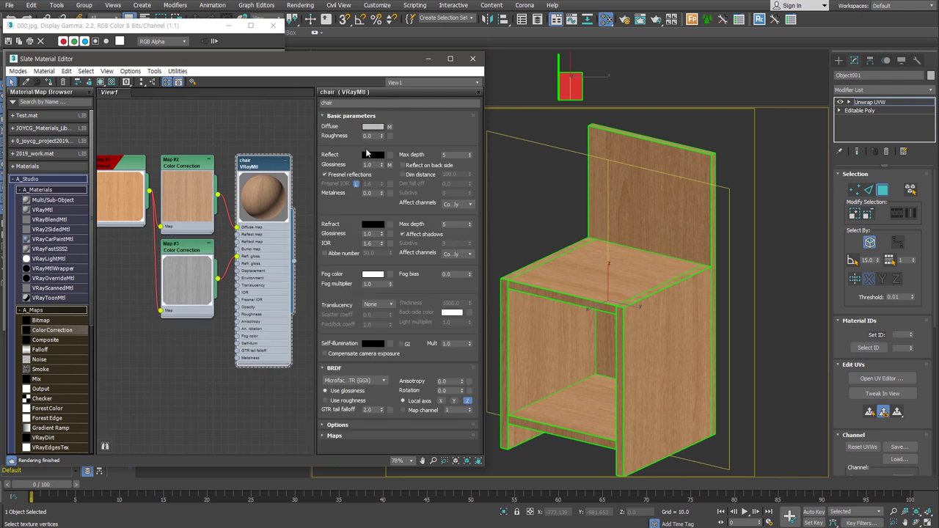
left_click(372, 155)
left_click(362, 140)
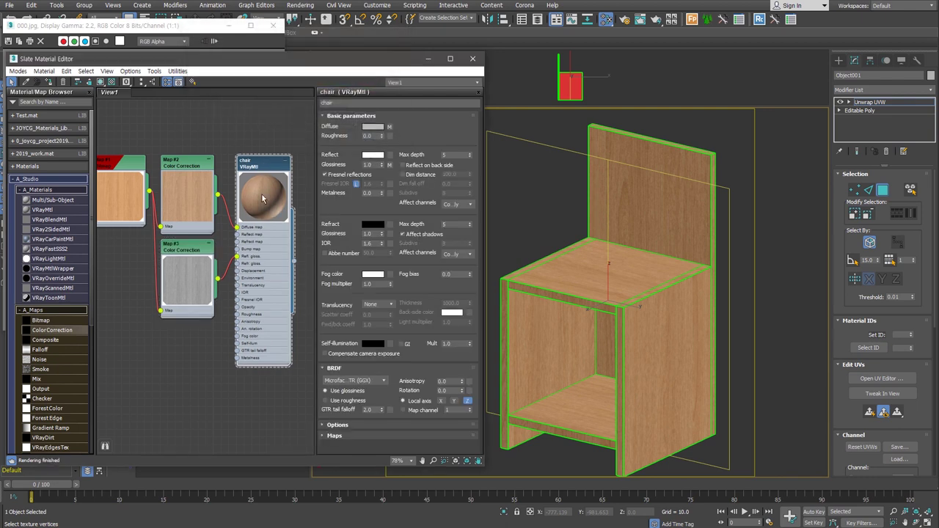
left_click(112, 82)
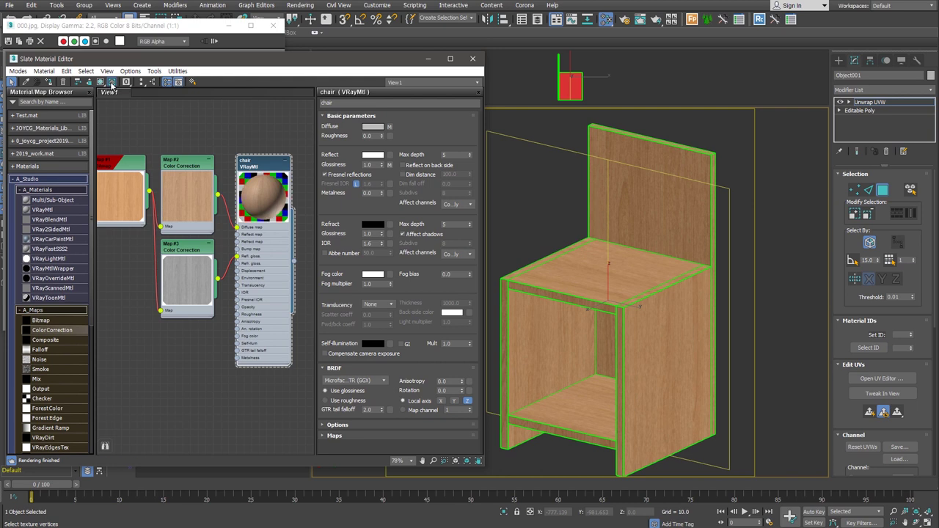
scroll(257, 192, "up", 2)
scroll(256, 193, "up", 1)
middle_click_drag(284, 223, 272, 204)
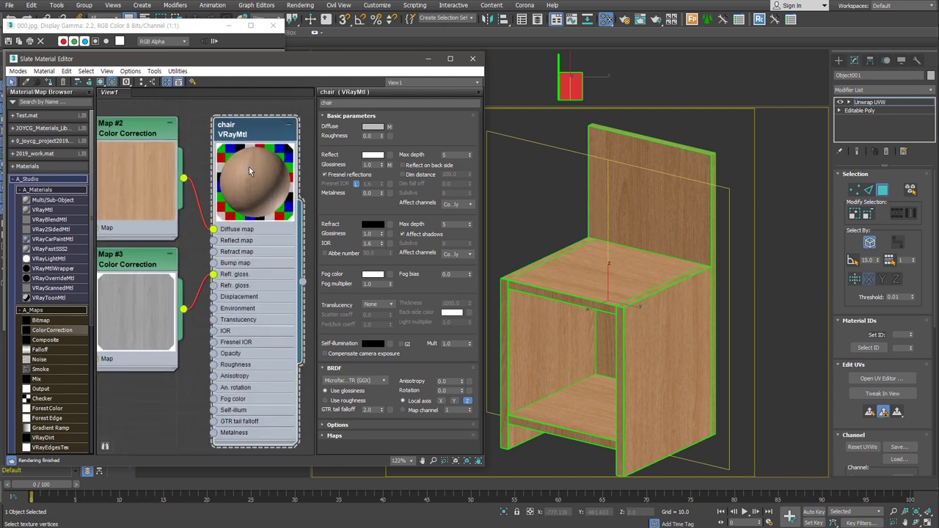
- Set the grey Color Correction map's gamma to 2.0 after trying 1.5
double_click(140, 264)
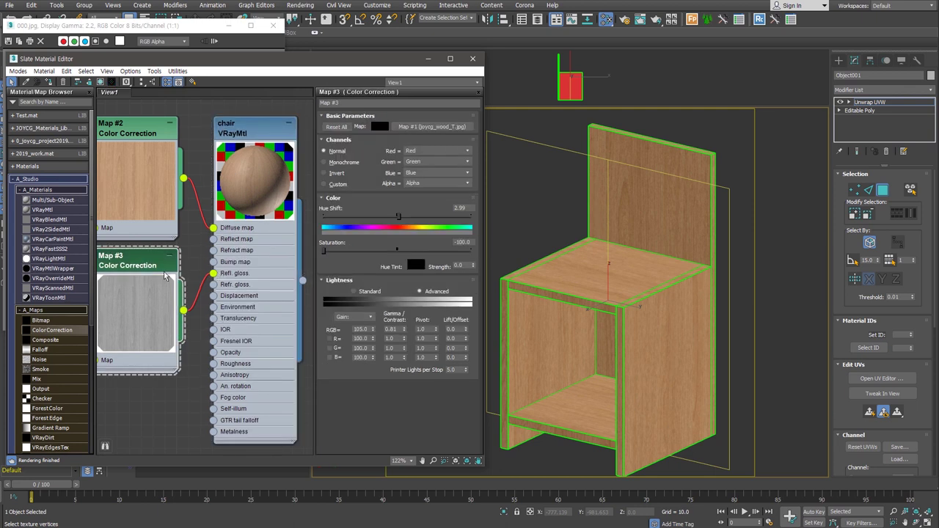
double_click(394, 330)
type("2")
key("Return")
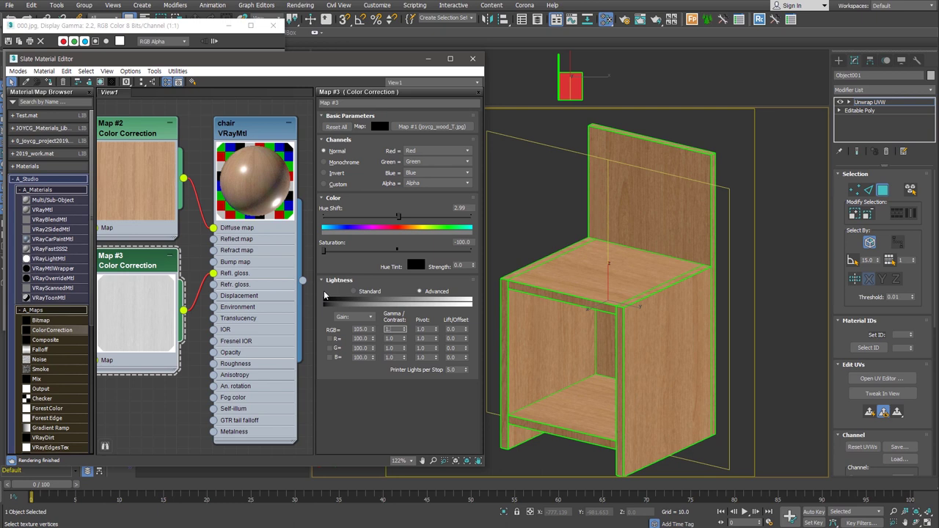
type("5")
key("Return")
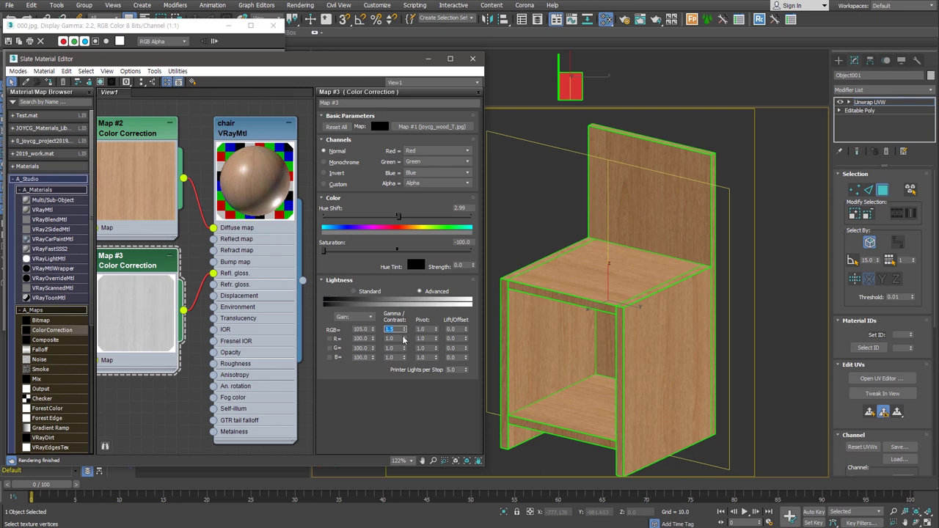
type("2")
key("Return")
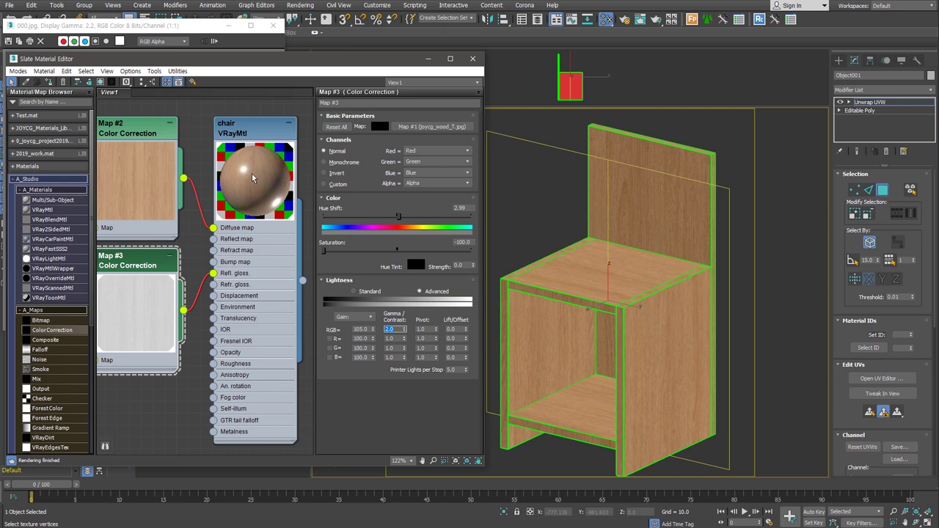
- Change the chair VRayMtl's BRDF from Microfacet GTR (GGX) to Ward
double_click(259, 137)
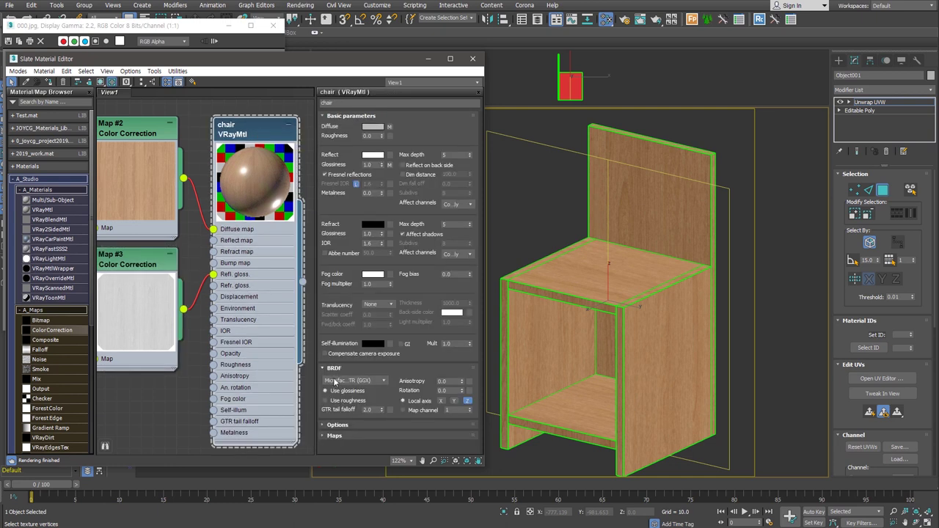
left_click(383, 382)
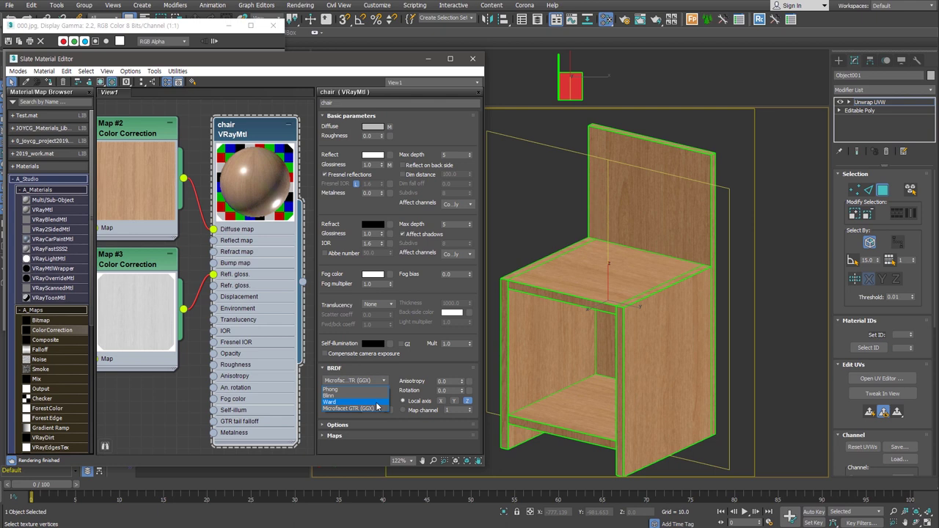
left_click(376, 402)
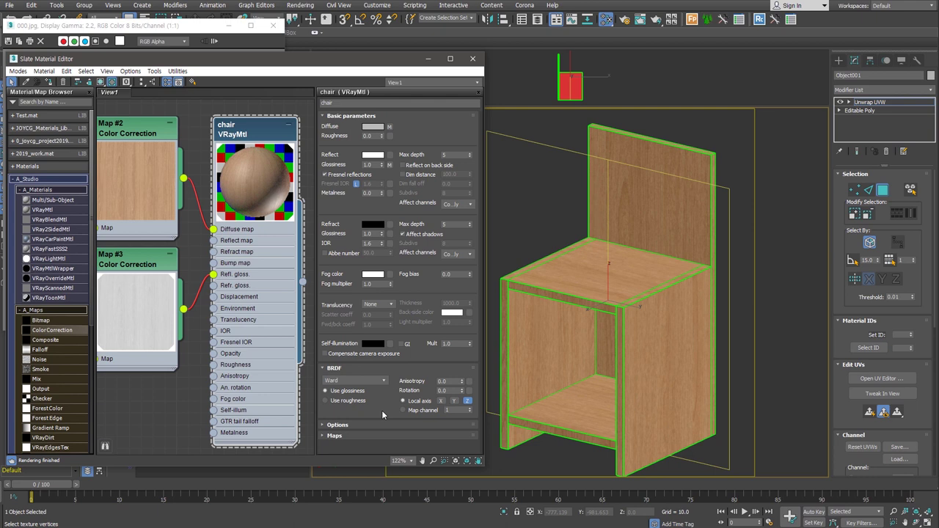
- Select the chair's 60 edges to be rounded
scroll(311, 290, "down", 3)
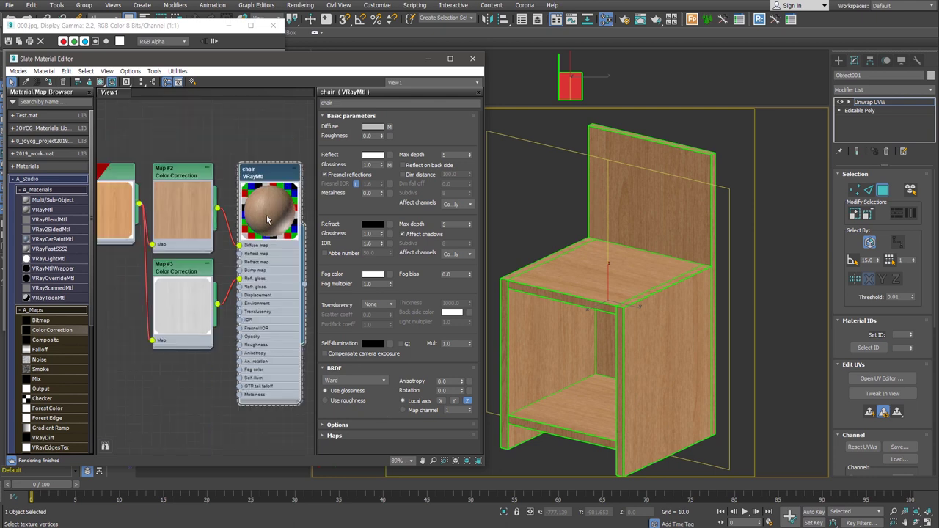
scroll(709, 239, "down", 3)
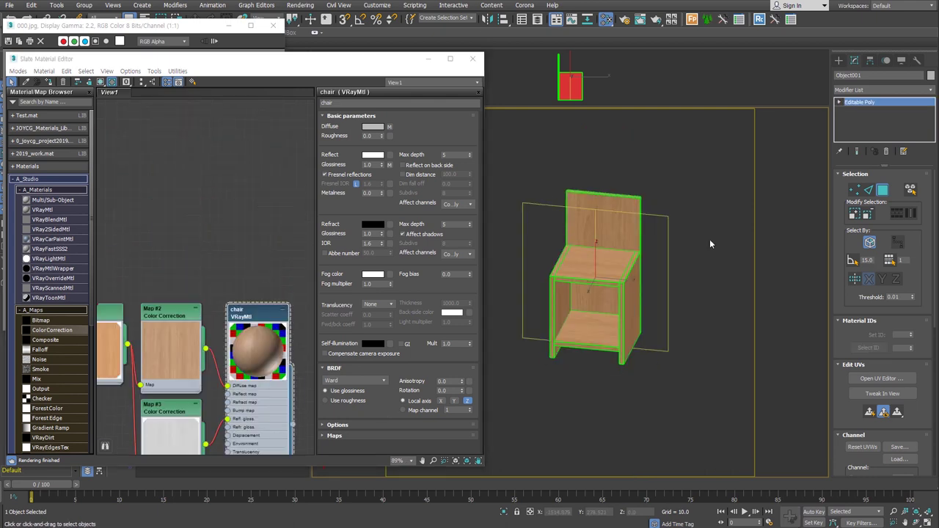
left_click(868, 185)
scroll(625, 299, "up", 2)
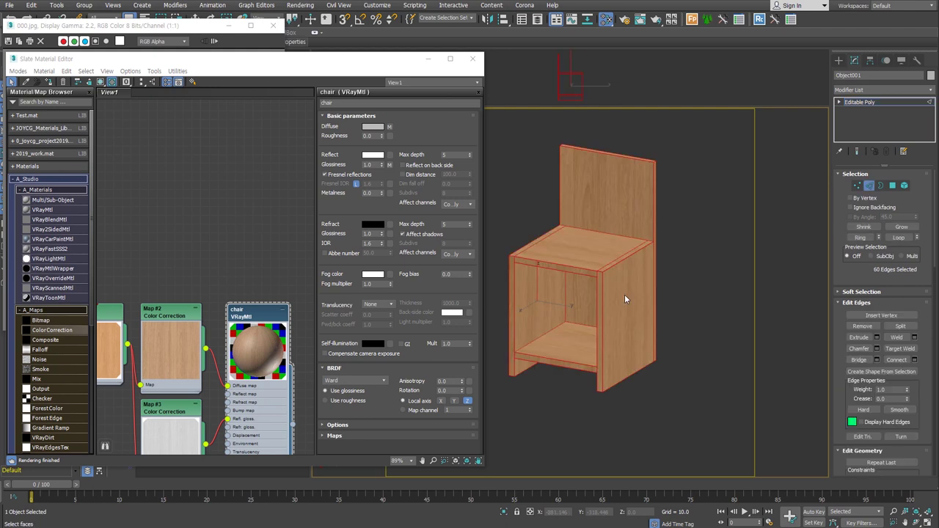
scroll(607, 278, "up", 4)
scroll(609, 271, "up", 3)
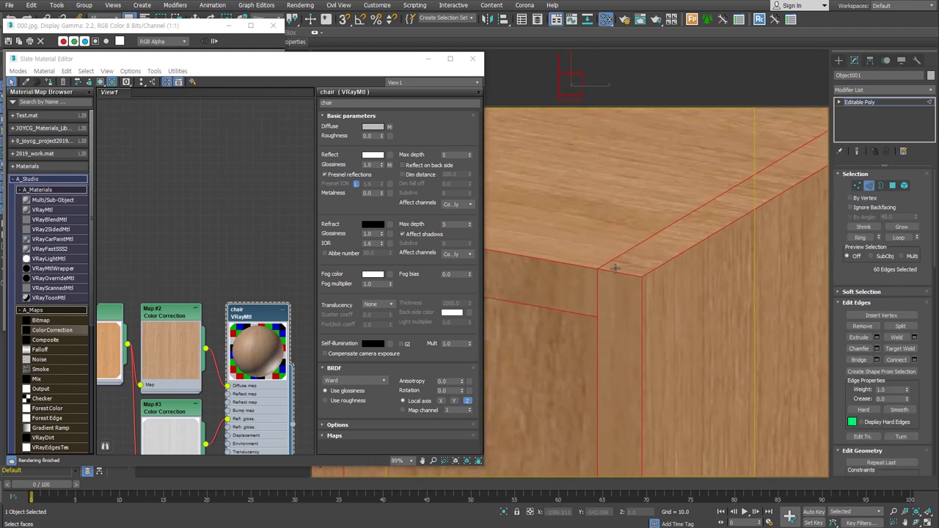
- Chamfer the edges by 0.6 with 2 segments at tension 0.5, and rename Object001 to chair
right_click(616, 256)
left_click(519, 315)
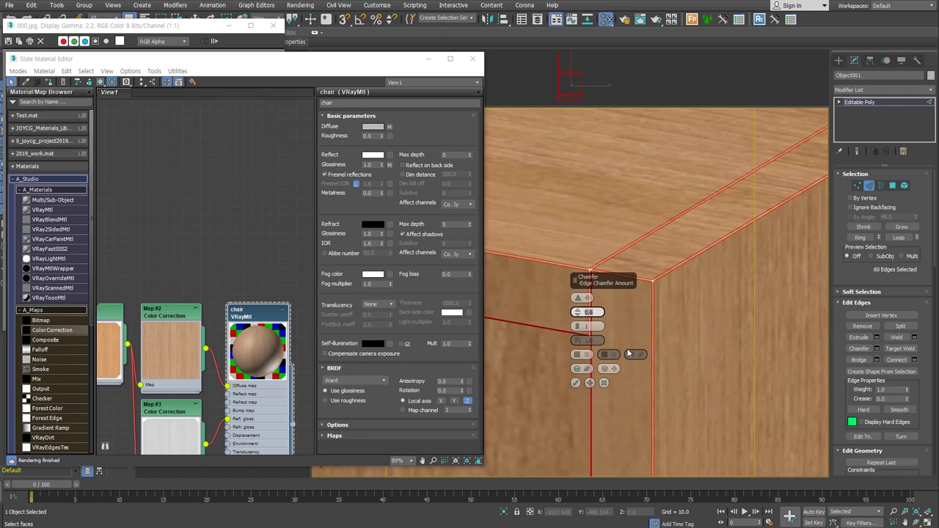
left_click(588, 325)
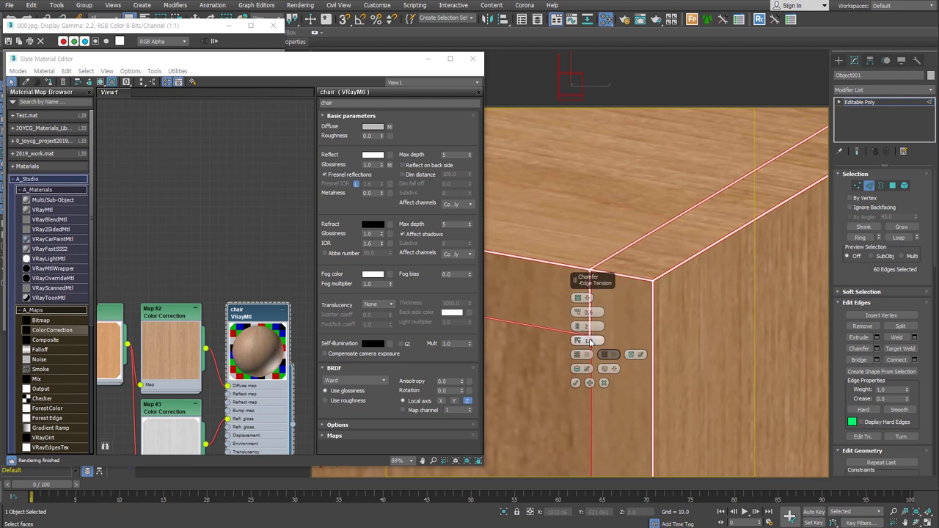
double_click(587, 341)
key("Return")
middle_click_drag(589, 328, 724, 349, "alt")
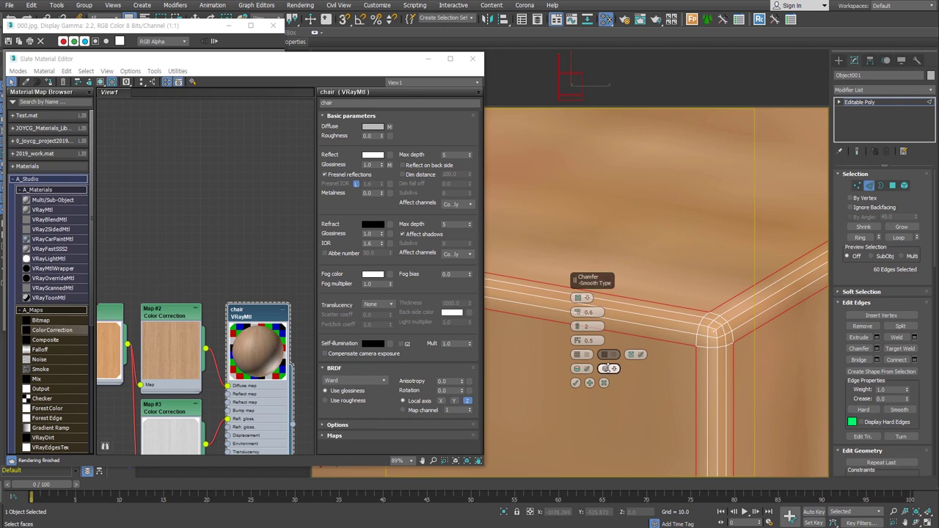
scroll(682, 301, "down", 5)
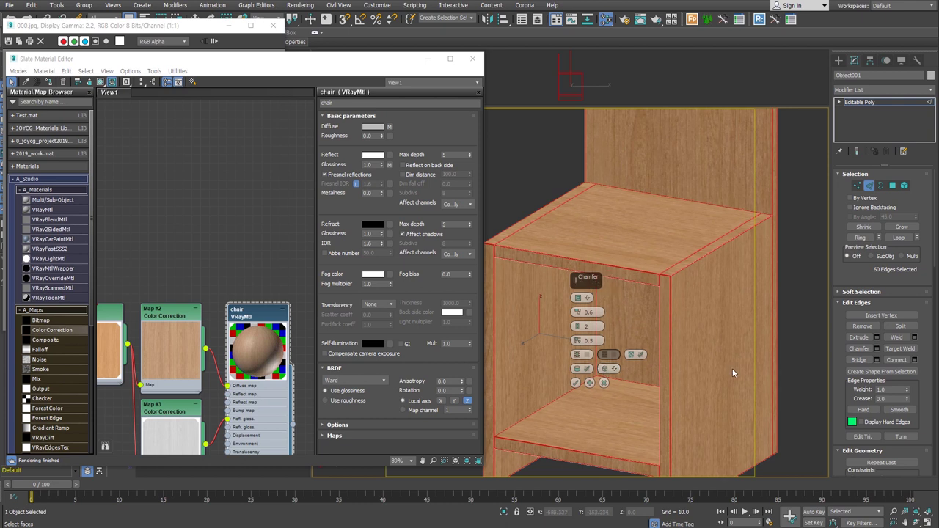
left_click(576, 382)
type("chair")
key("Return")
- Draw a ground plane around the chair in the top view
key("z")
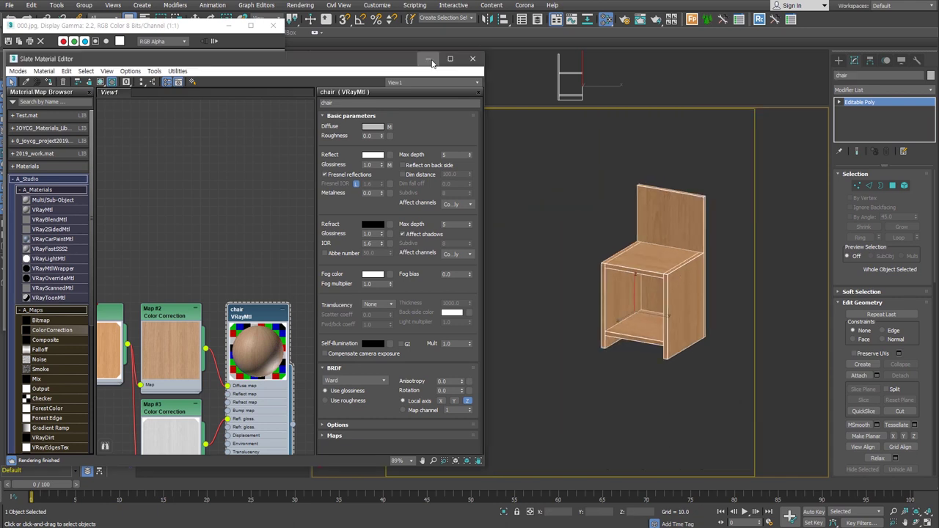
left_click(430, 59)
middle_click_drag(624, 258, 682, 256, "alt")
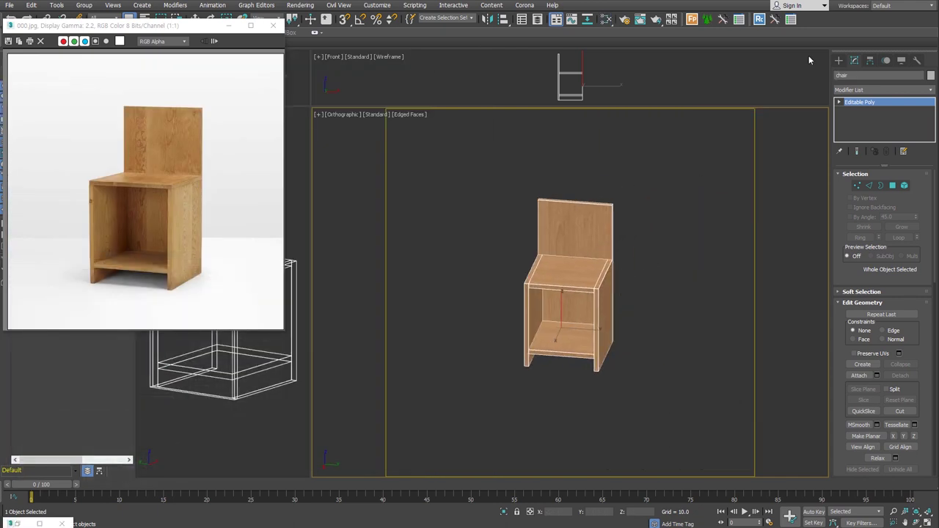
left_click(838, 60)
left_click(901, 160)
key("t")
scroll(536, 375, "down", 5)
left_click_drag(432, 213, 650, 459)
middle_click_drag(672, 427, 609, 360, "alt")
key("shift+z")
- Rotate the chair about -85° around Z
left_click(525, 292)
right_click(525, 292)
left_click(566, 308)
mouse_move(565, 308)
left_mouse_down()
mouse_move(598, 371)
mouse_move(626, 360)
left_mouse_up()
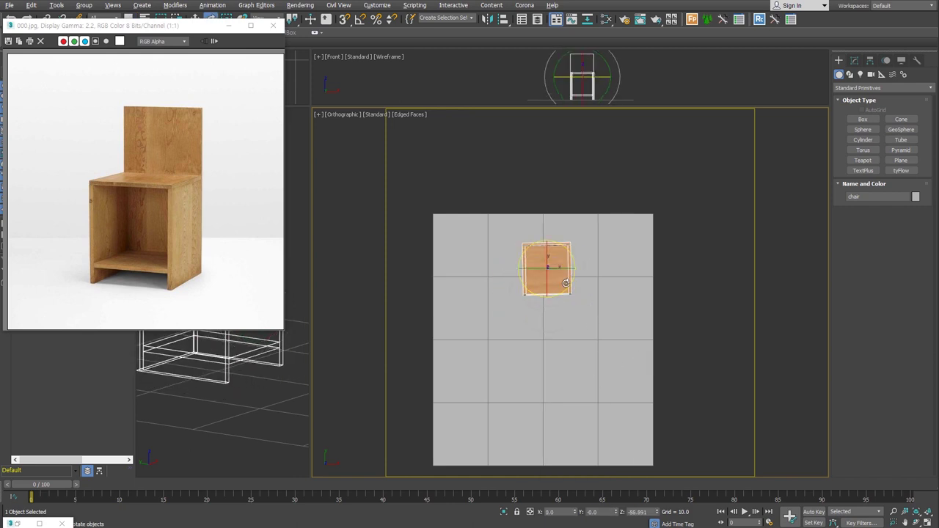
- Widen the ground plane
left_click(635, 294)
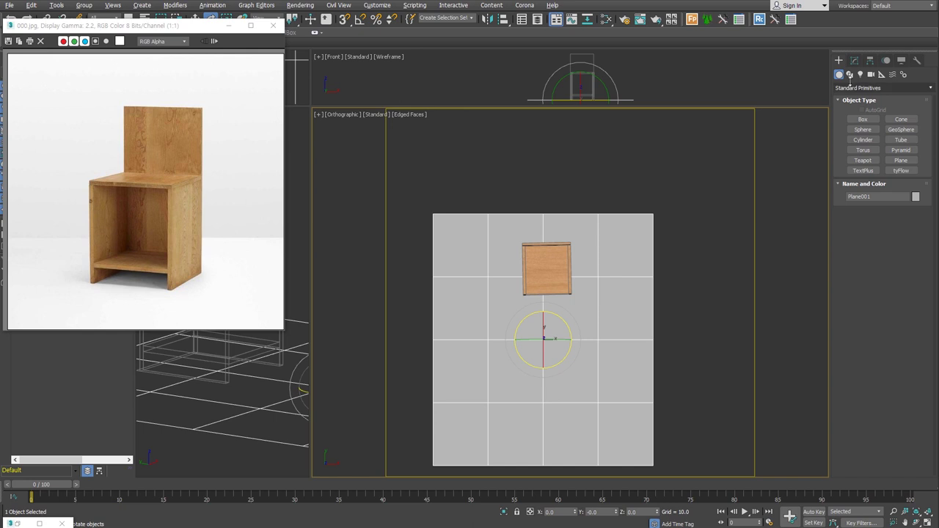
left_click(854, 60)
left_click_drag(912, 197, 913, 176)
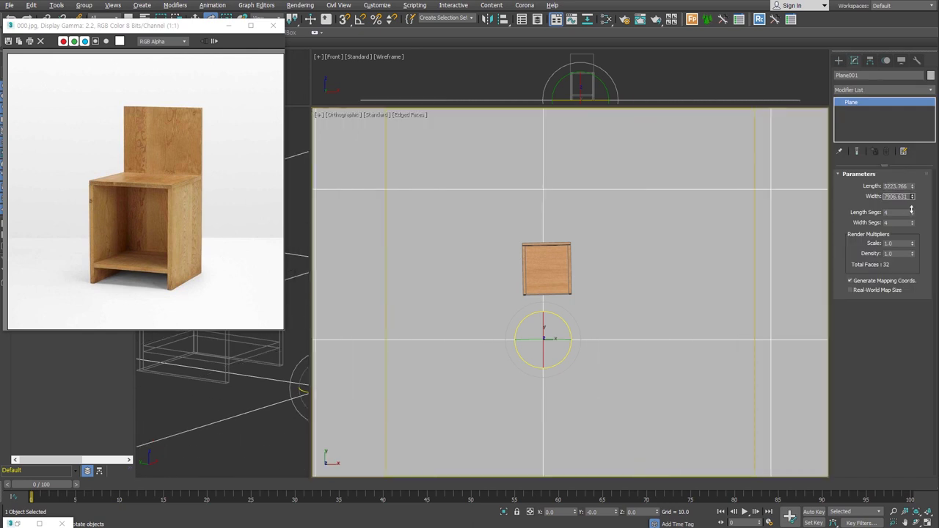
scroll(635, 328, "down", 3)
scroll(639, 303, "down", 2)
mouse_move(675, 338)
middle_mouse_down("alt")
mouse_move(687, 242)
mouse_move(577, 286)
middle_mouse_up("alt")
- Extrude the plane's back edge upward into a wall and exit Edge sub-object mode
key("2")
double_click(463, 269)
key("w")
left_click_drag(486, 300, 523, 316, "shift")
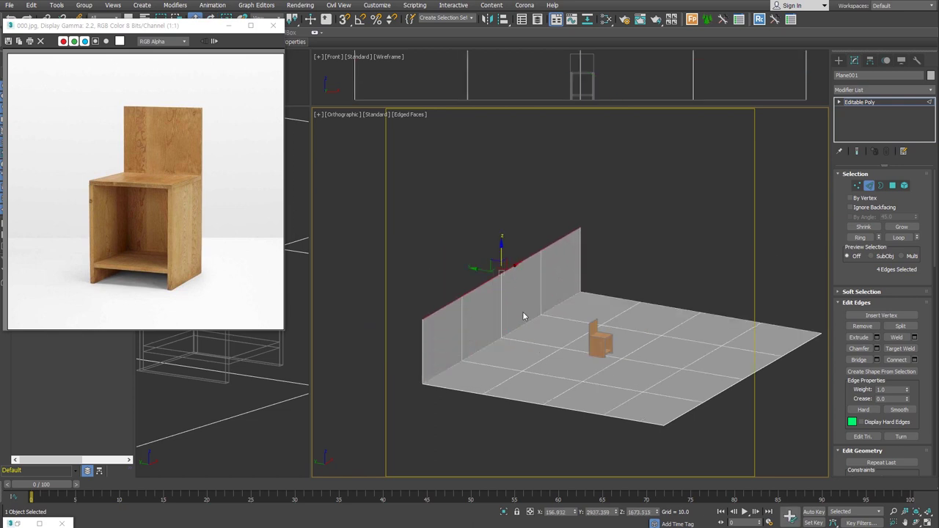
left_click_drag(498, 251, 506, 99, "shift")
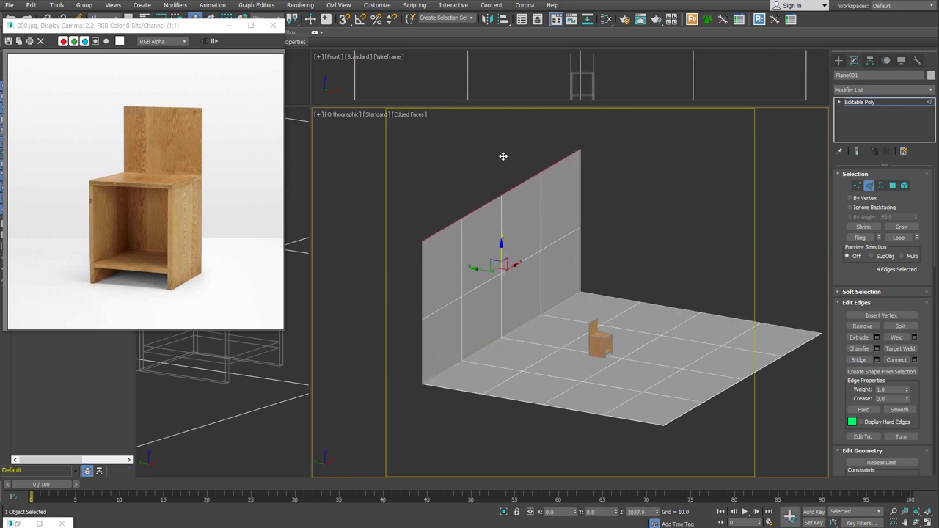
left_click(868, 185)
- Apply TurboSmooth to Plane001 with 4 iterations and orbit to check the curved sweep
key("ctrl+t")
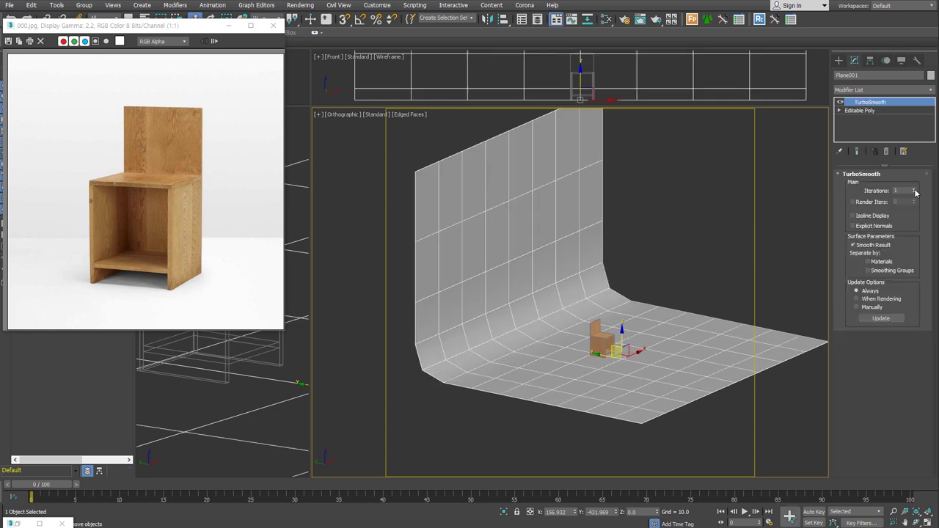
left_click(914, 189)
left_click(913, 189)
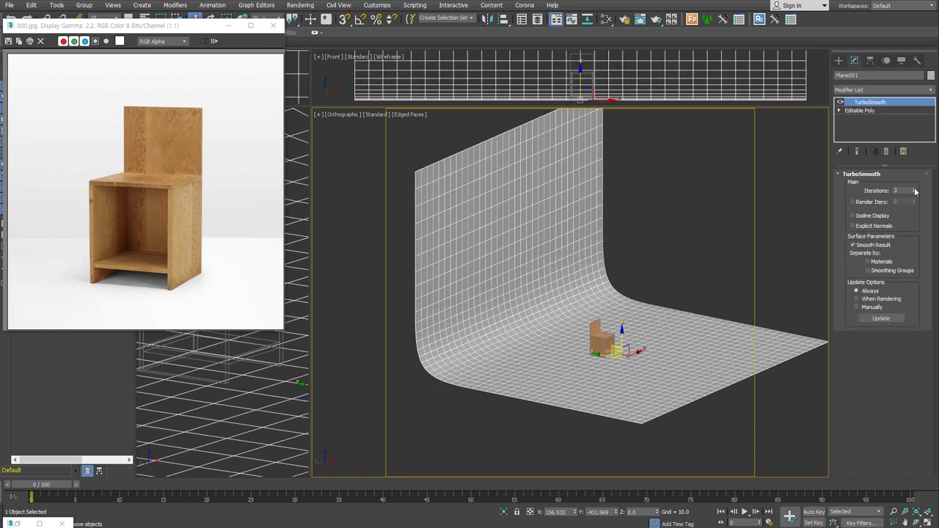
left_click(914, 189)
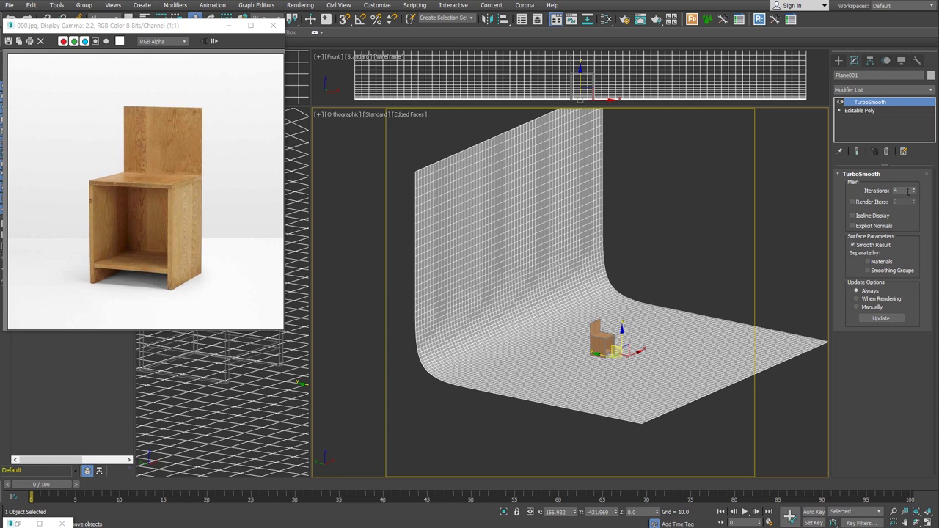
key("ctrl+d")
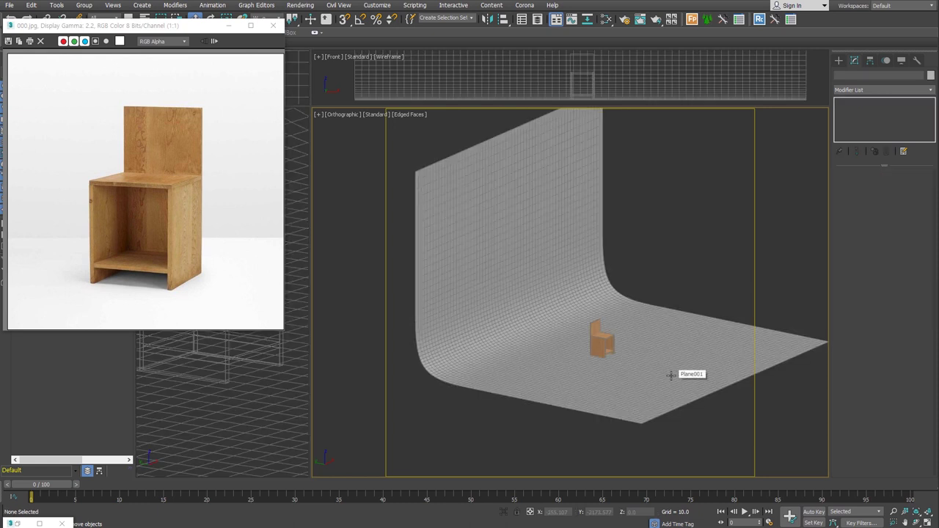
mouse_move(681, 366)
middle_mouse_down("alt")
mouse_move(616, 371)
mouse_move(696, 356)
mouse_move(620, 351)
middle_mouse_up("alt")
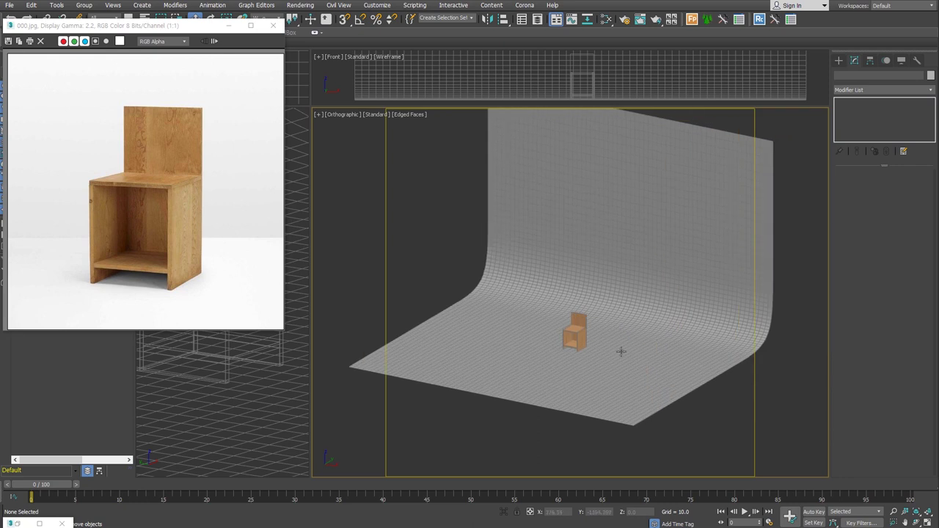
left_click(704, 317)
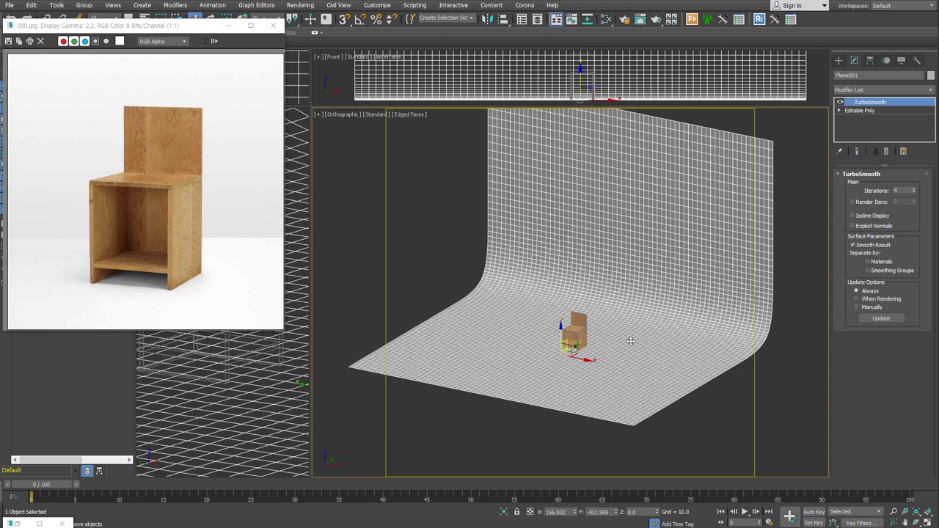
scroll(630, 341, "up", 4)
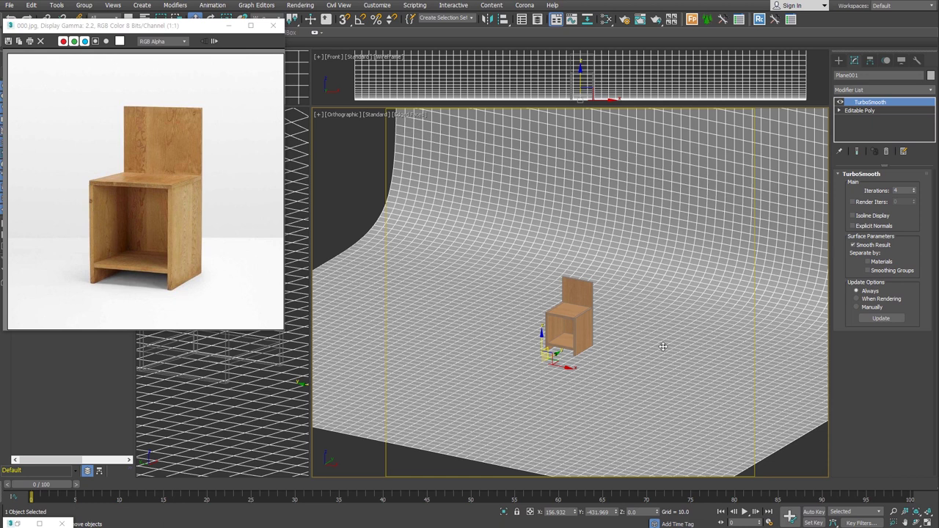
scroll(570, 368, "up", 3)
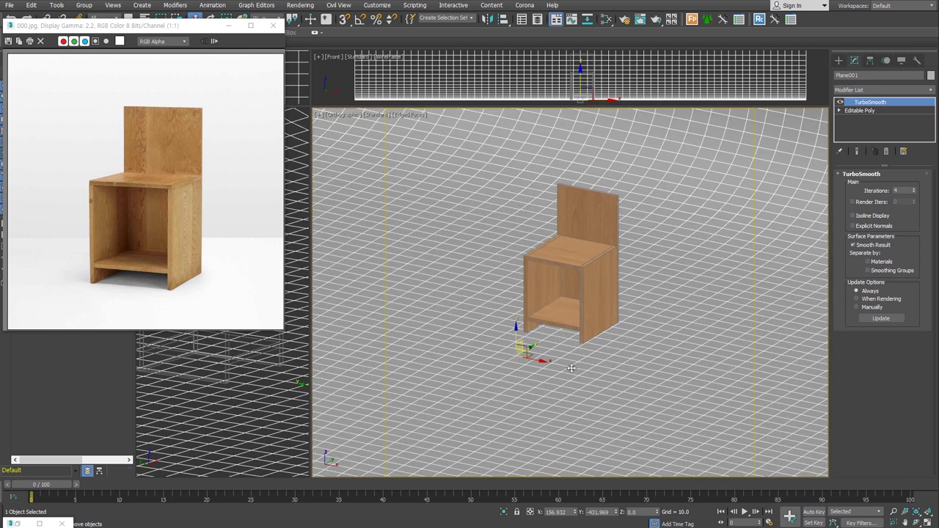
- Create a VRayLight in the scene with its type set to Dome
left_click(838, 59)
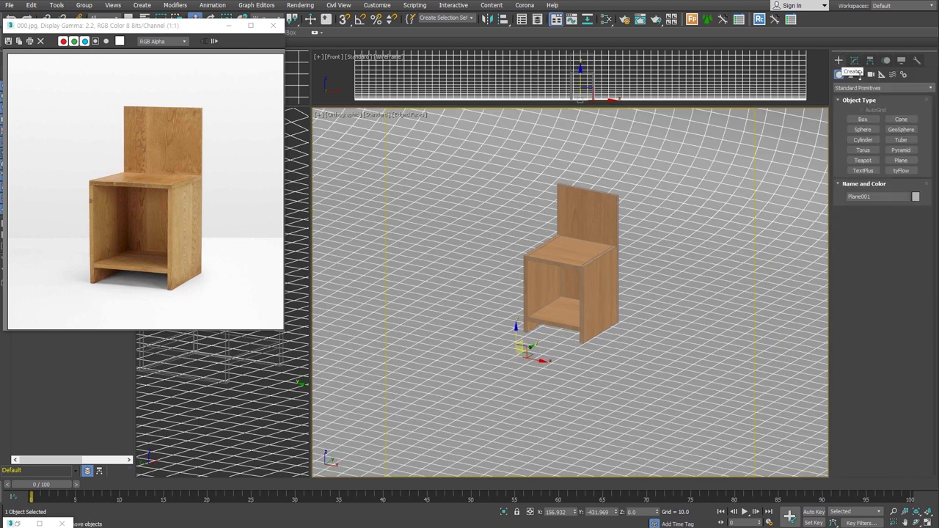
left_click(860, 74)
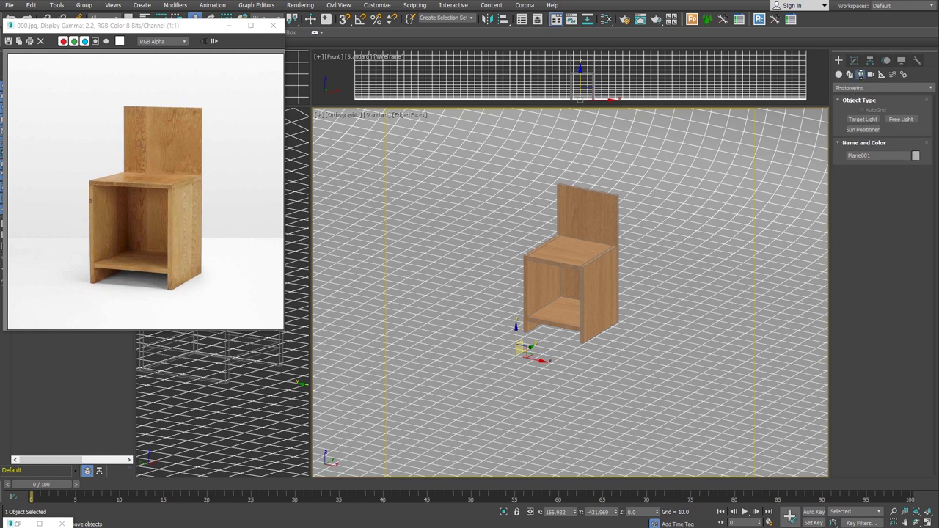
left_click(872, 88)
left_click(866, 136)
left_click(863, 119)
left_click(909, 183)
left_click(892, 199)
left_click(550, 358)
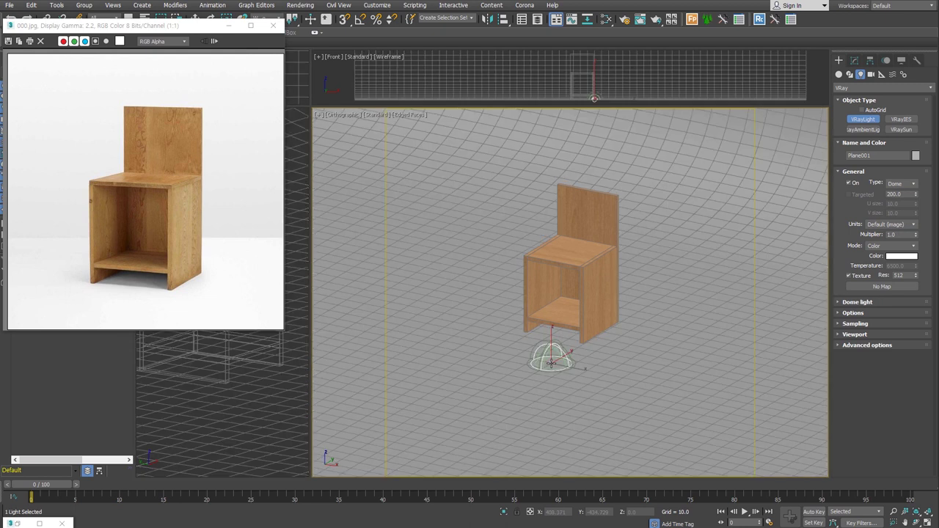
- Give the dome light a VRayHDRI texture loaded with skylit_garage_2k.hdr
left_click(882, 286)
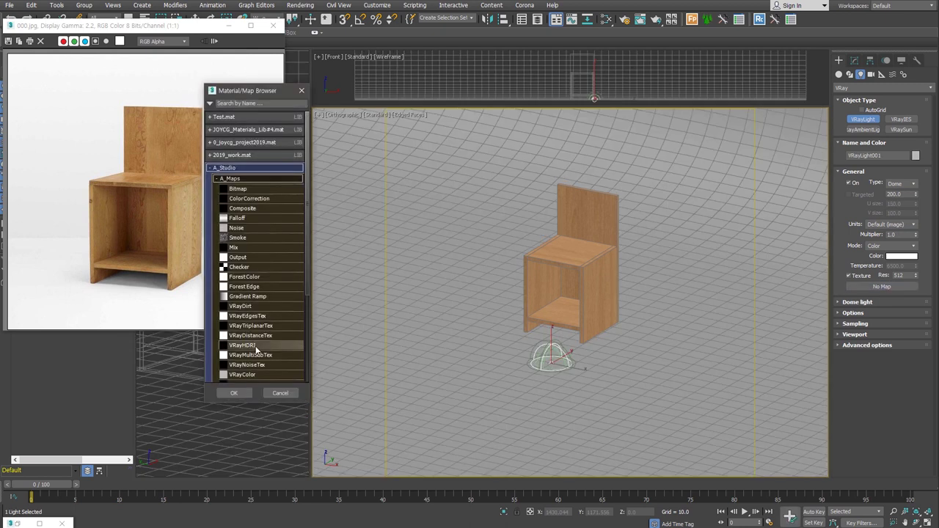
double_click(255, 346)
scroll(220, 234, "down", 5)
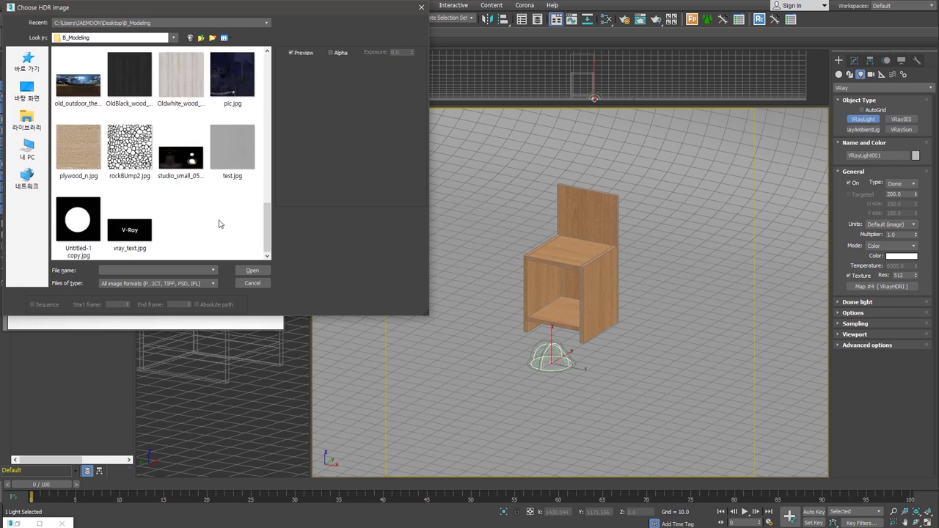
scroll(218, 224, "up", 3)
scroll(218, 223, "up", 3)
scroll(218, 224, "up", 2)
scroll(218, 224, "down", 6)
left_click(187, 168)
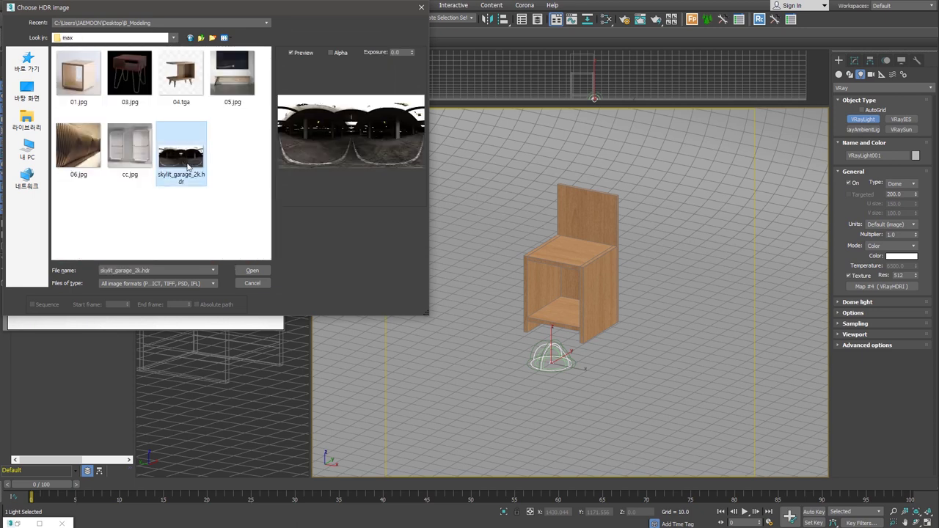
double_click(187, 168)
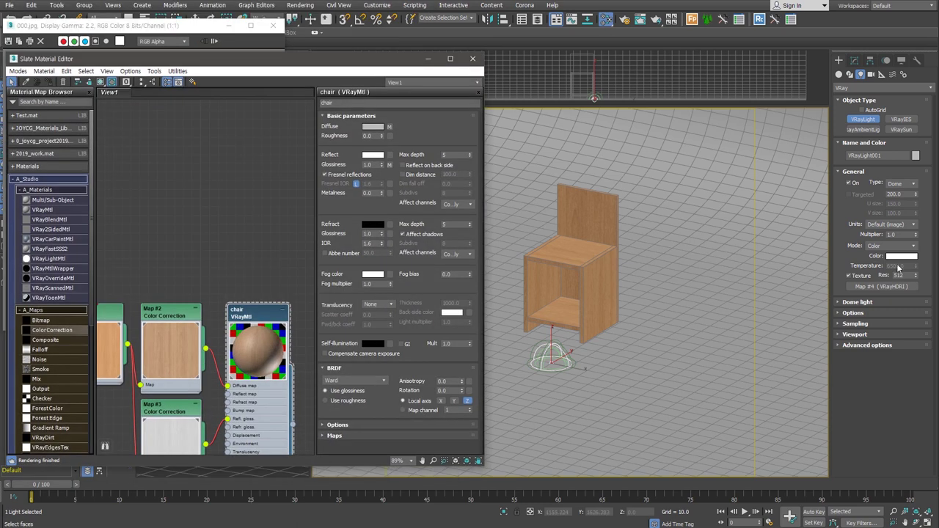
- Bring the HDRI map into the Slate editor as an instance and orbit to frame the chair
left_click_drag(901, 288, 258, 195)
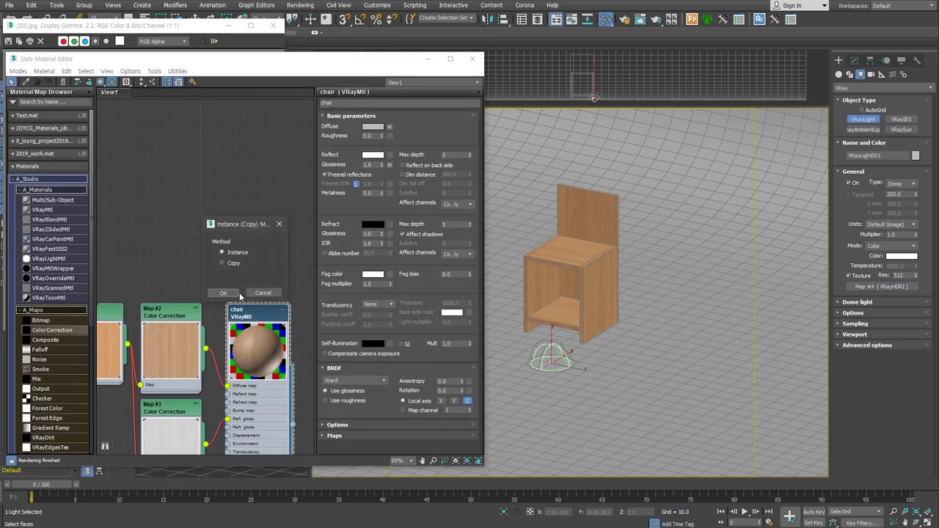
left_click(235, 296)
middle_click_drag(623, 327, 640, 317, "alt")
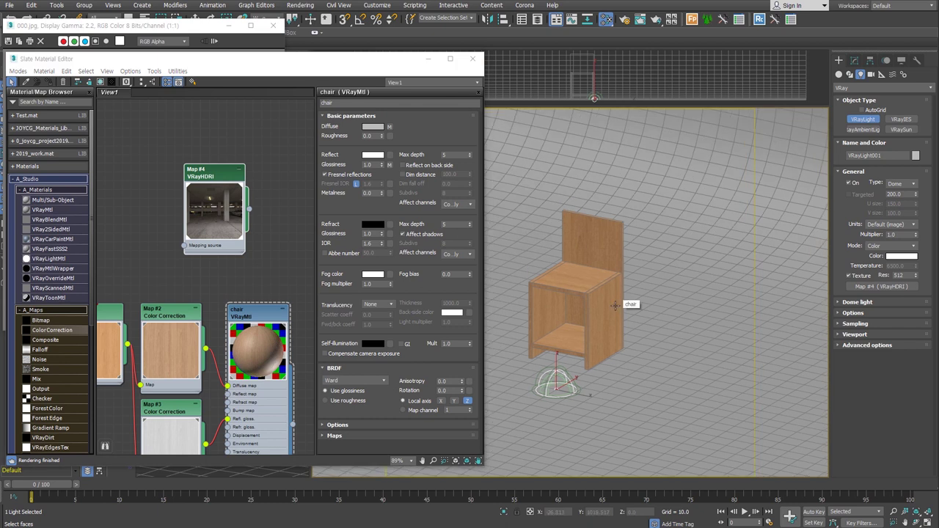
scroll(593, 314, "up", 4)
middle_click_drag(618, 307, 621, 325, "alt")
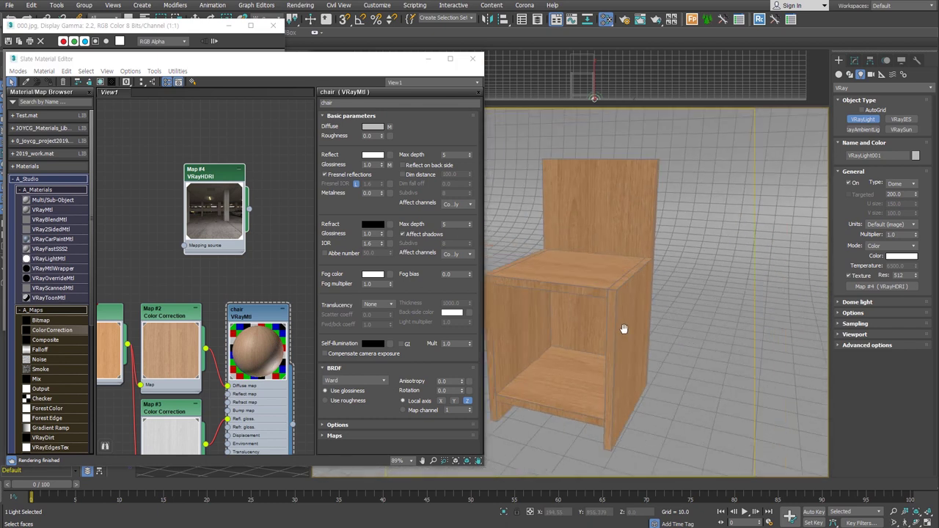
left_click_drag(394, 66, 194, 66)
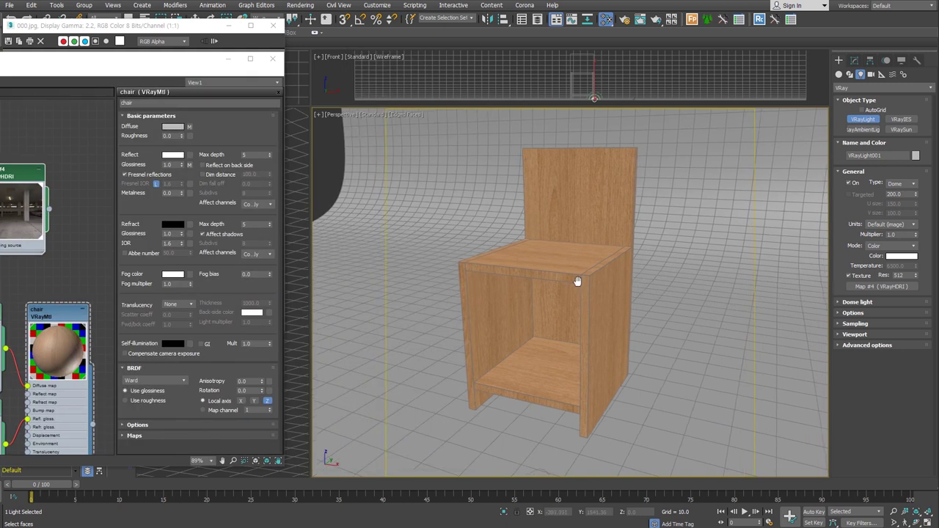
- Create a physical camera from a frontal view with a 1/60 s shutter
middle_click_drag(576, 281, 660, 320, "alt")
key("ctrl+c")
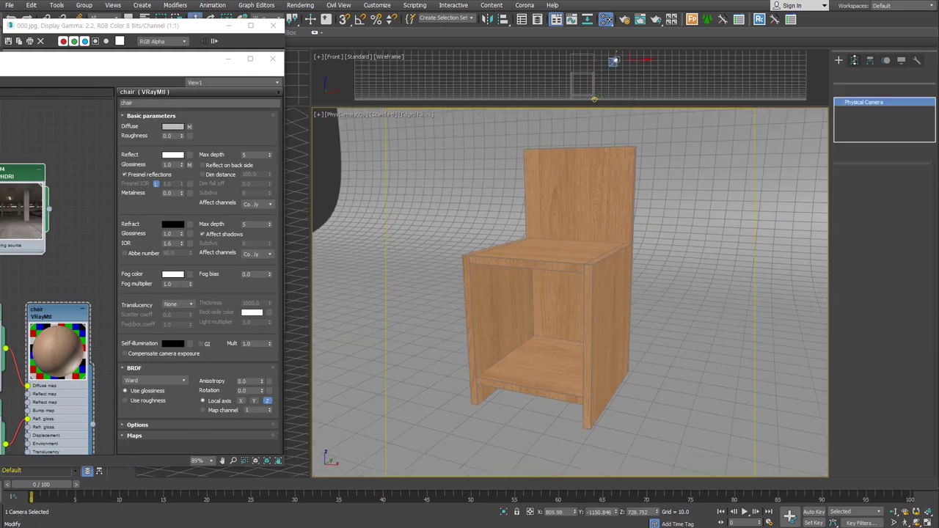
scroll(909, 341, "down", 3)
left_click(891, 299)
left_click(904, 313)
double_click(902, 311)
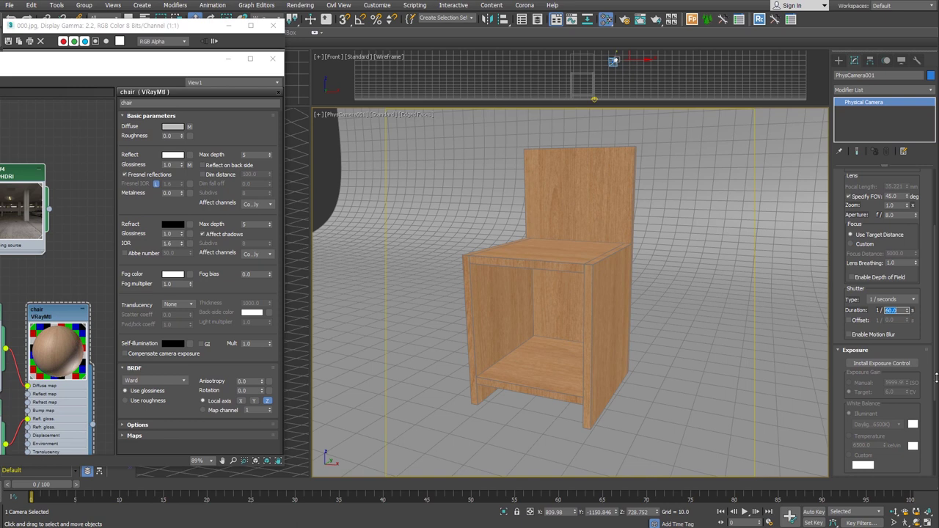
- Install exposure control with manual ISO 100 and custom white balance
left_click(907, 364)
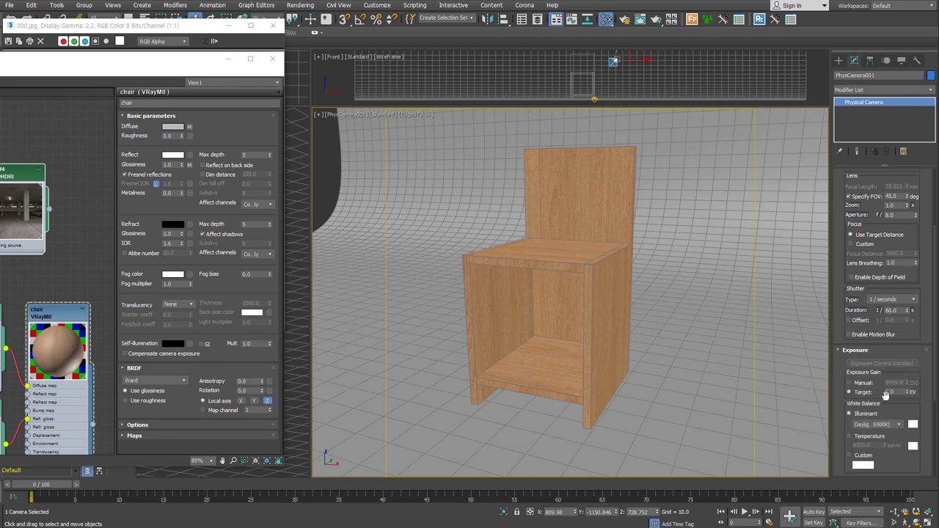
double_click(897, 382)
type("100")
key("Return")
left_click(867, 456)
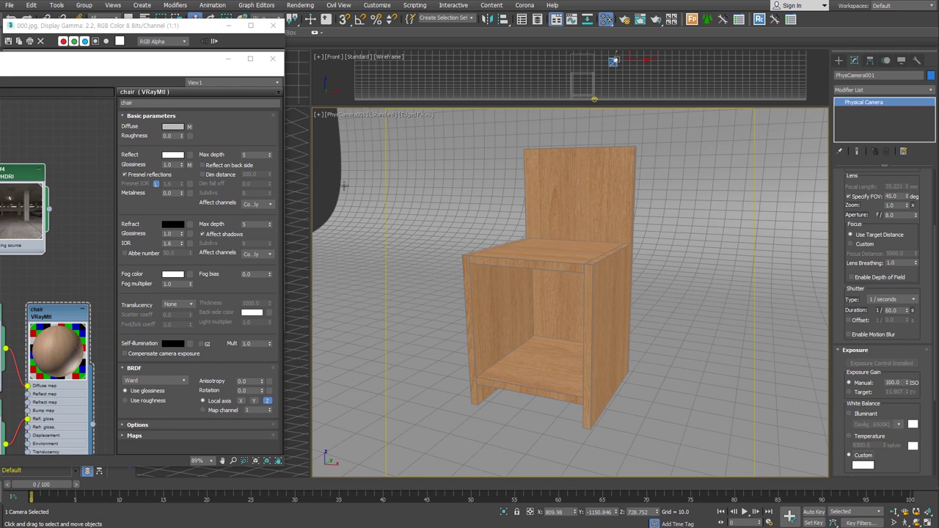
double_click(185, 61)
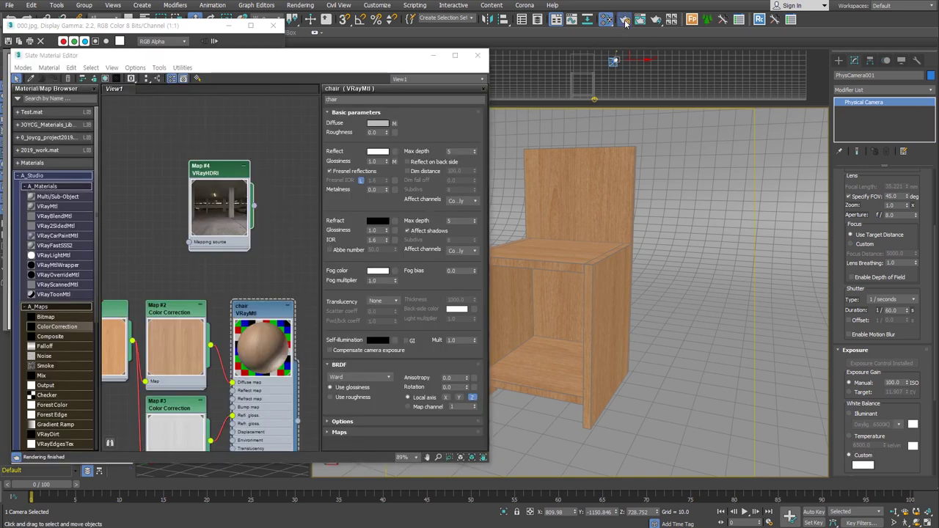
- Start an interactive V-Ray render of the camera view
left_click(624, 20)
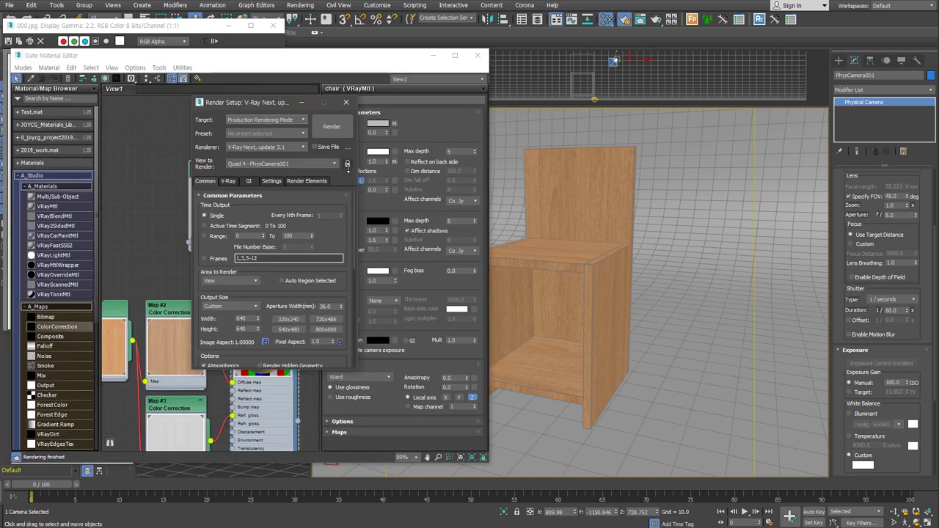
left_click(332, 128)
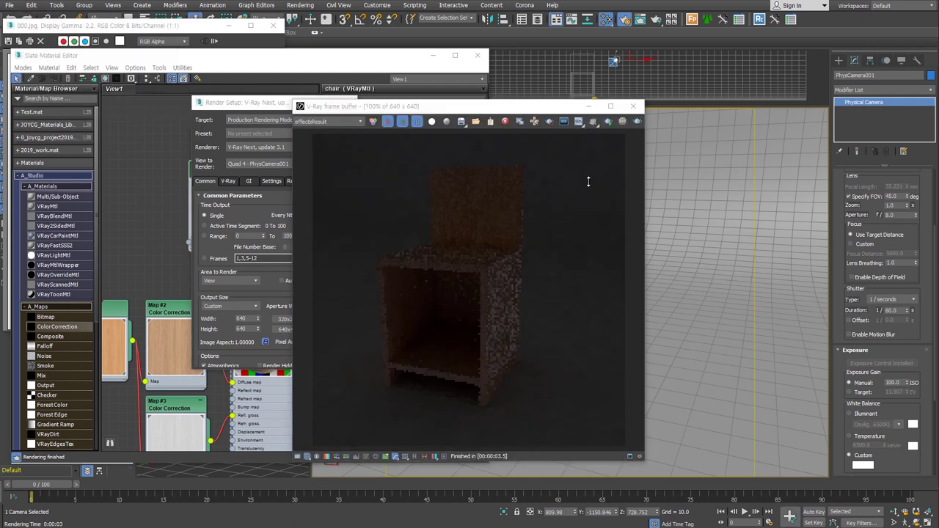
left_click(608, 121)
mouse_move(525, 112)
left_mouse_down()
mouse_move(663, 112)
mouse_move(668, 124)
left_mouse_up()
left_click(346, 102)
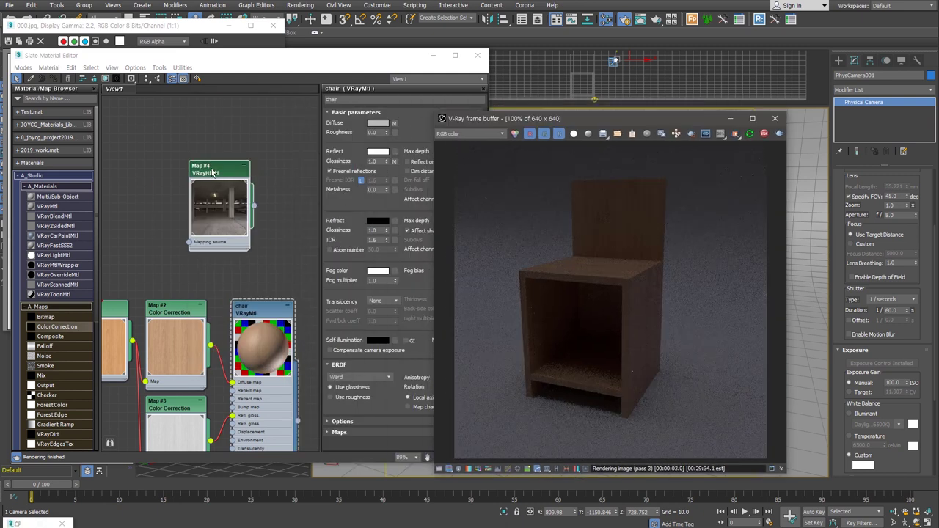
- Set the HDRI brightness to 4 and the dome light multiplier to 2, then pan to the lower shelf
double_click(213, 170)
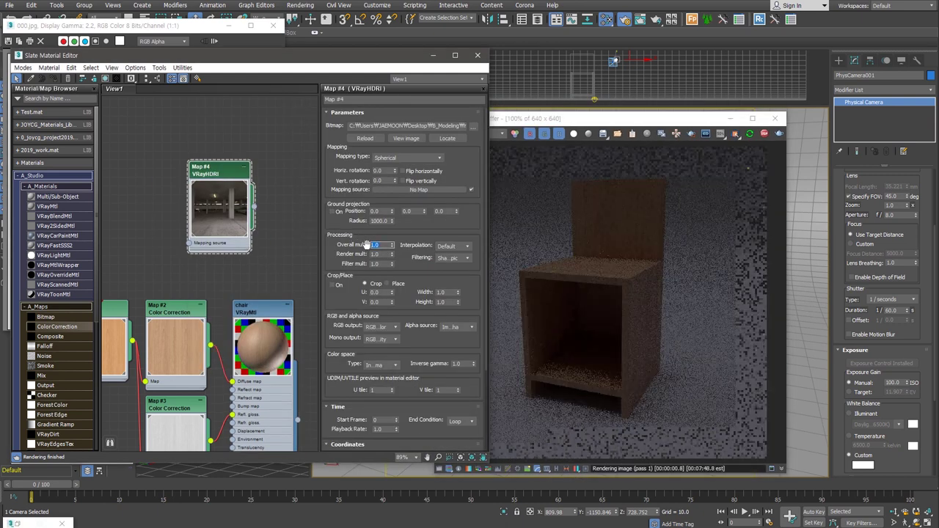
type("4")
key("Return")
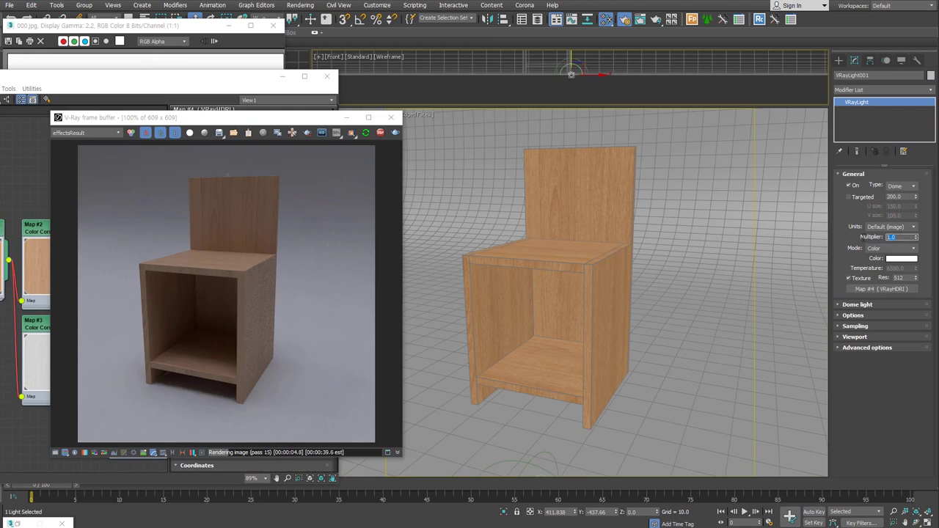
type("2")
key("Return")
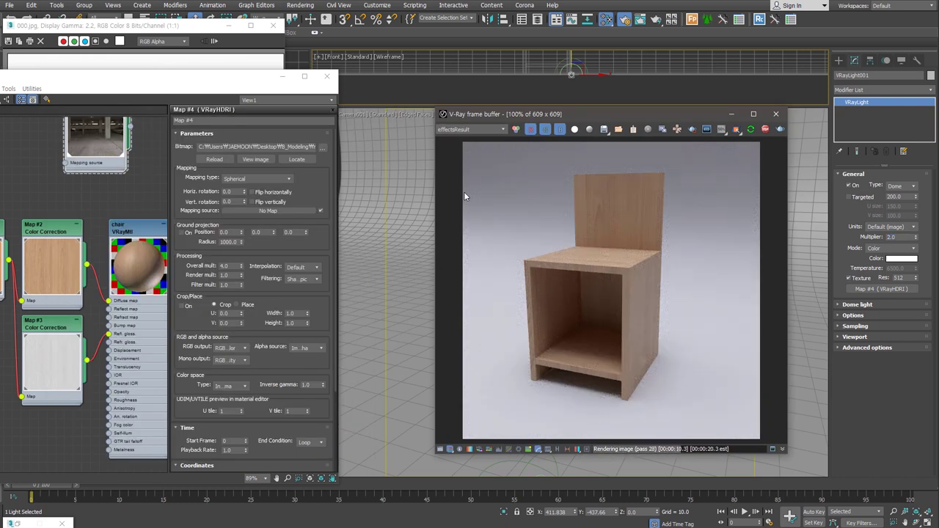
left_click_drag(704, 116, 470, 99)
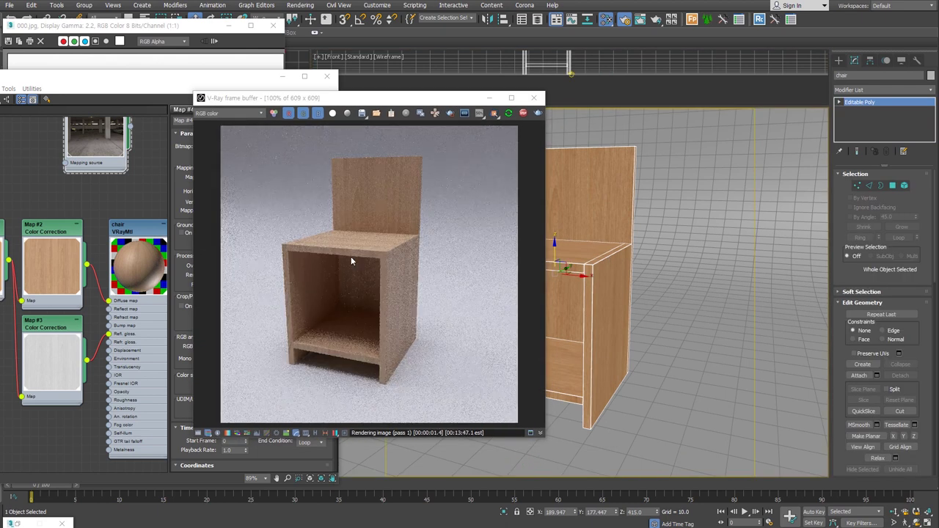
scroll(351, 256, "up", 2)
middle_click_drag(364, 235, 299, 199)
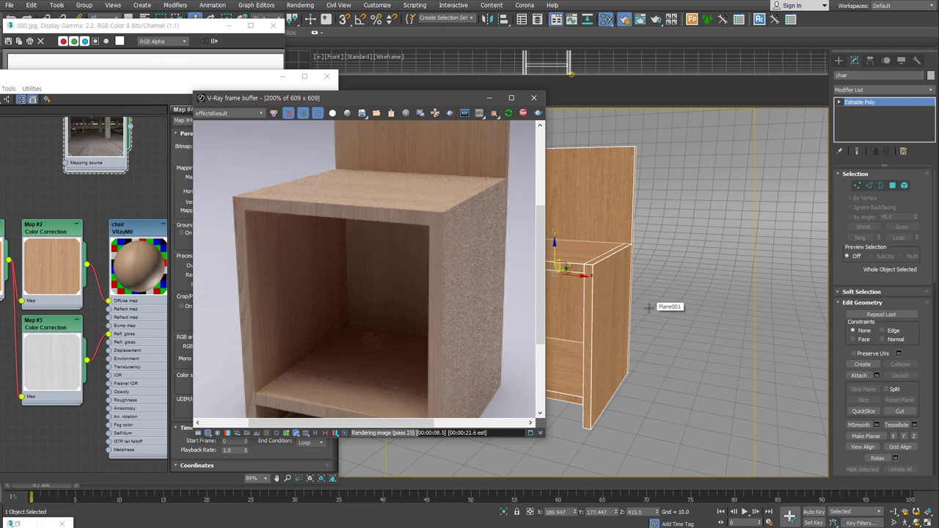
- Add Unwrap UVW to the chair and rotate its two striped UV shells by 90°
left_click(882, 379)
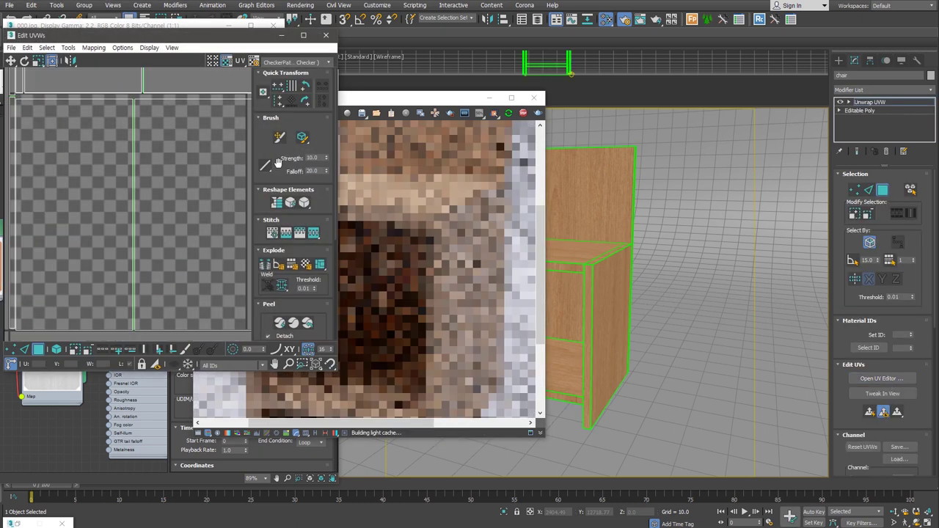
left_click_drag(225, 36, 757, 87)
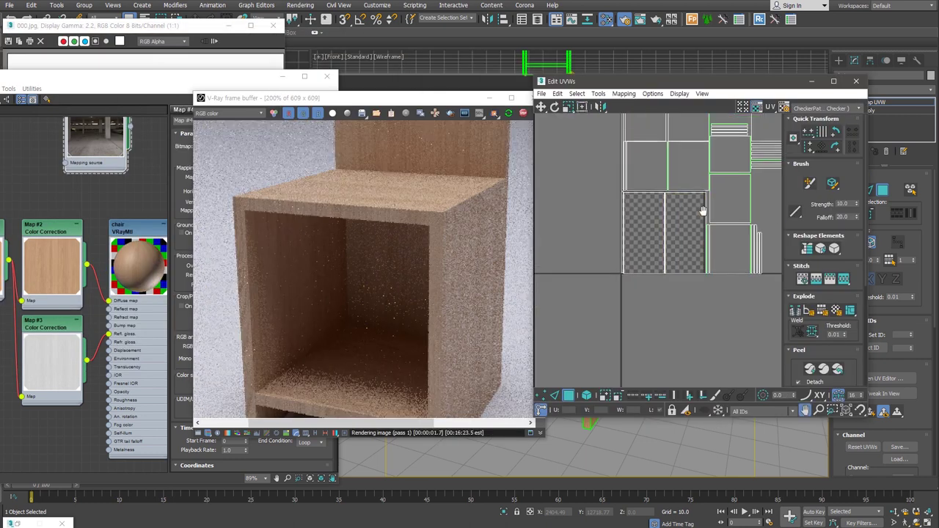
scroll(619, 269, "down", 3)
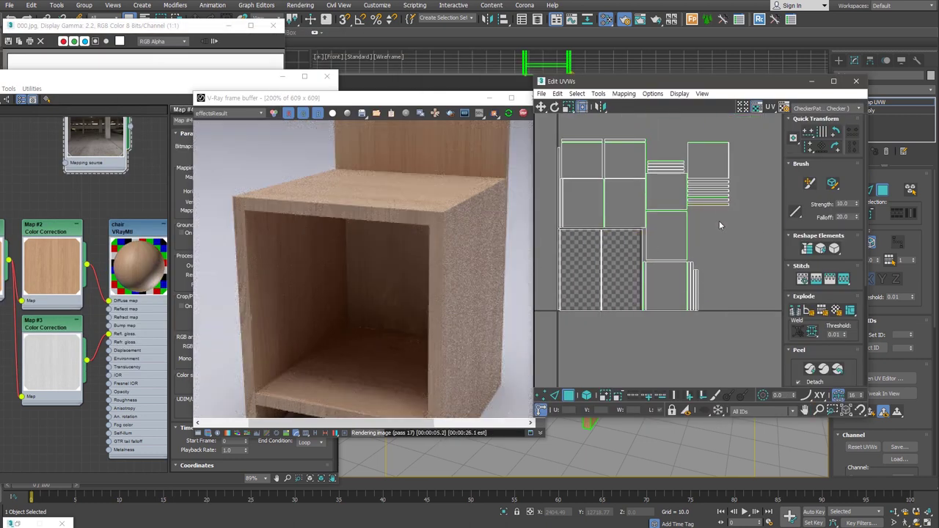
scroll(685, 182, "up", 3)
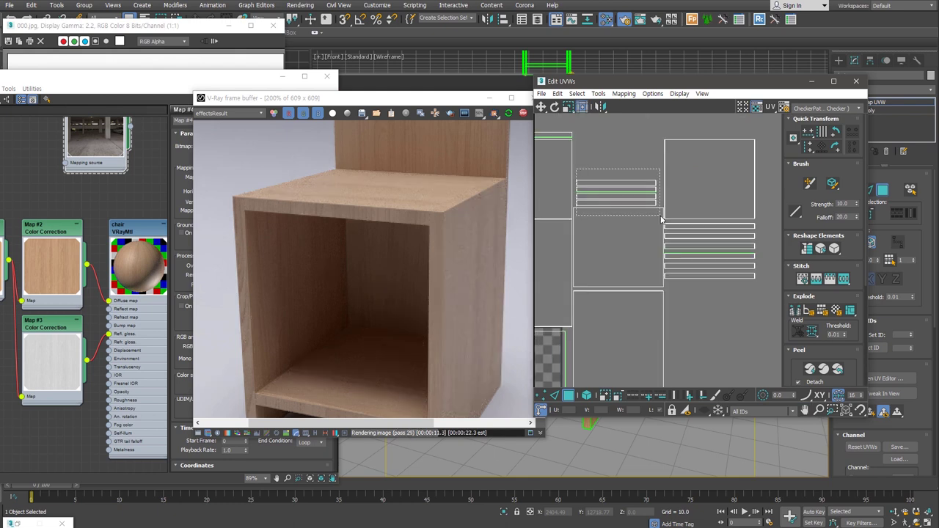
left_click(578, 182)
left_click(752, 257, "ctrl")
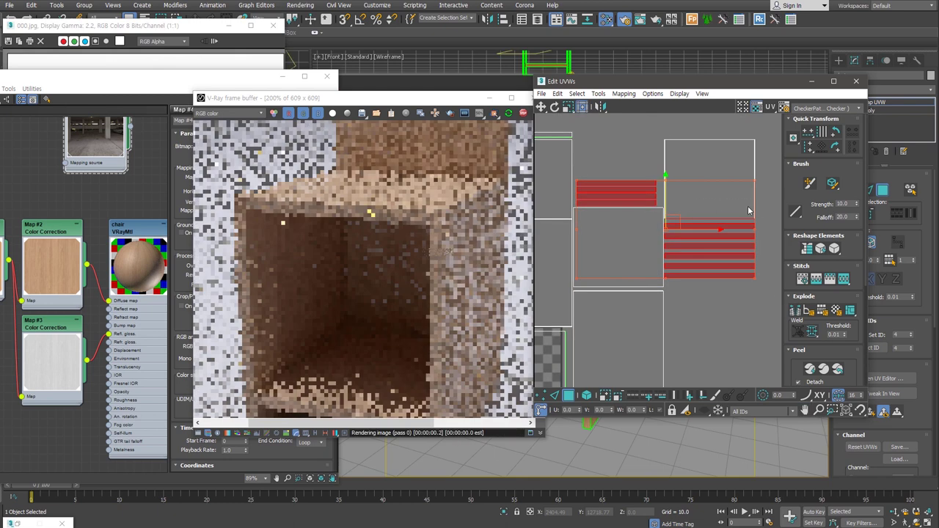
left_click(835, 132)
left_click(733, 330)
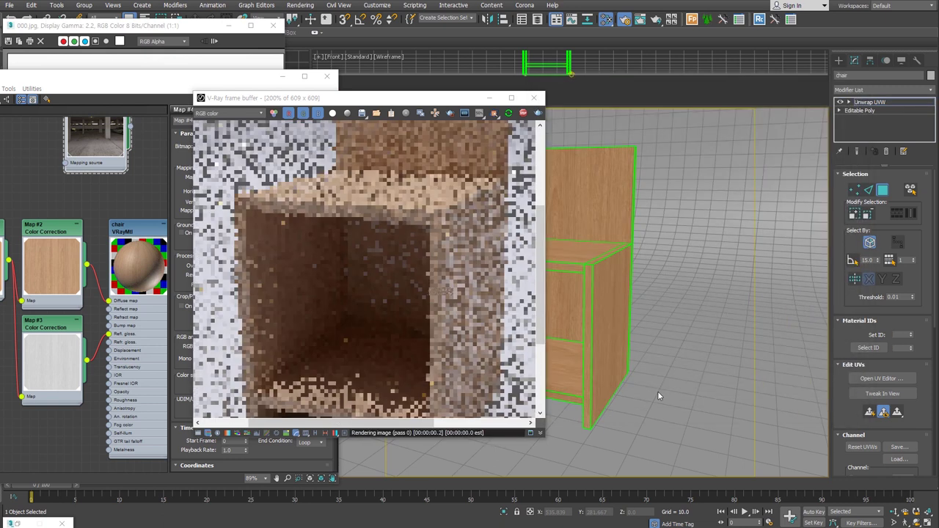
- Orbit and zoom closer on the chair, then move the V-Ray frame buffer to the right
scroll(445, 262, "down", 2)
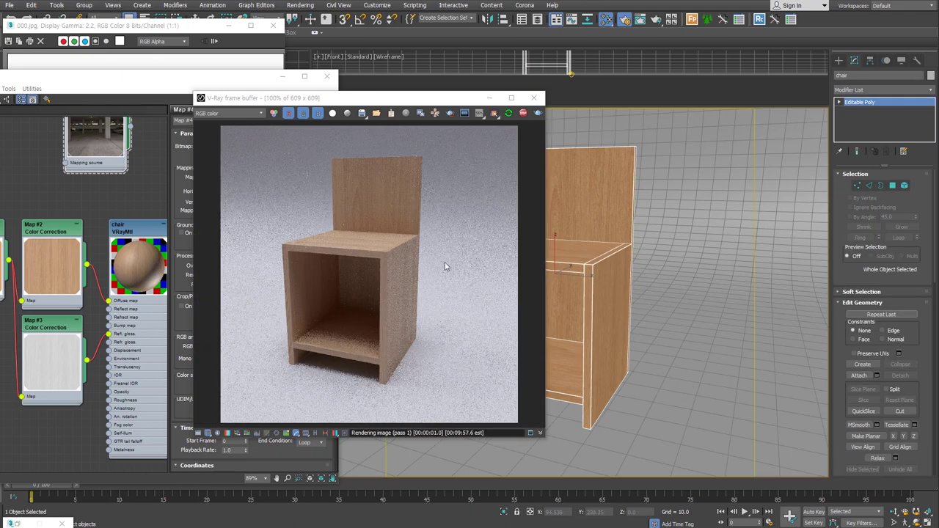
middle_click_drag(658, 339, 687, 317, "alt")
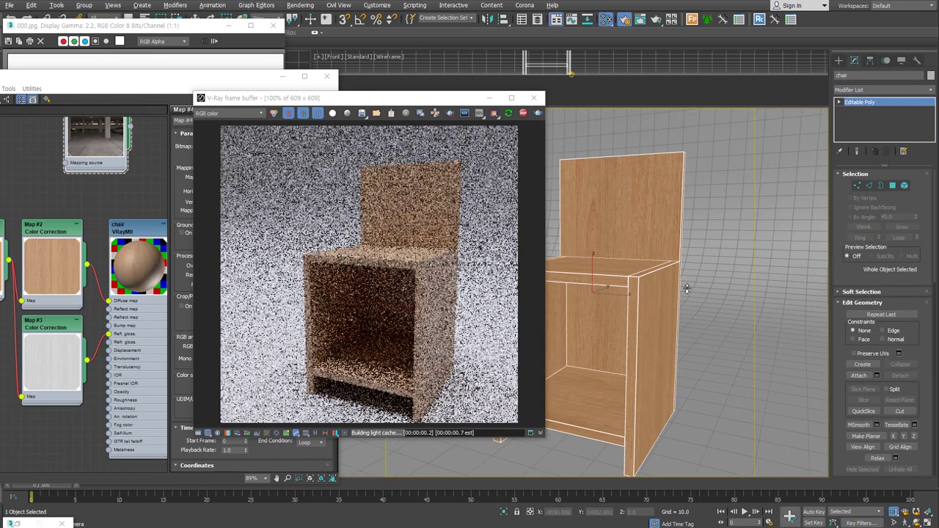
scroll(608, 290, "down", 3)
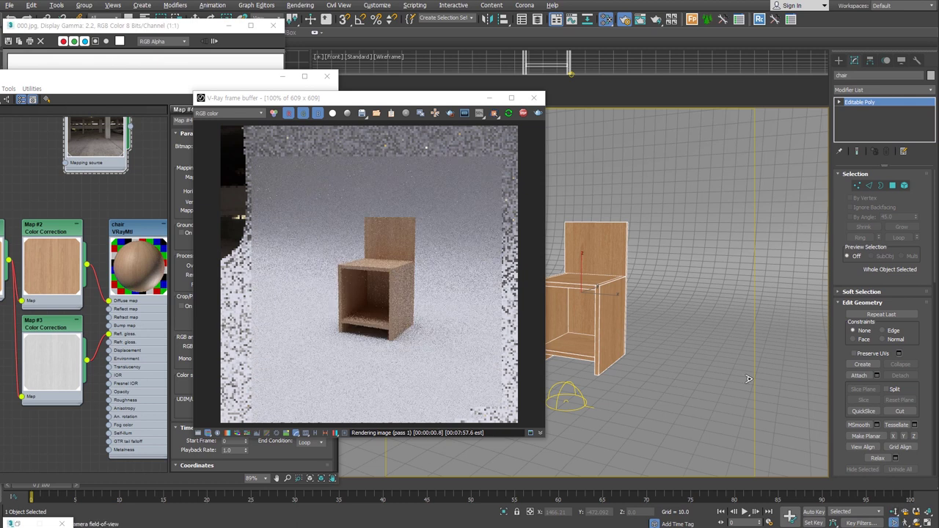
scroll(609, 290, "up", 5)
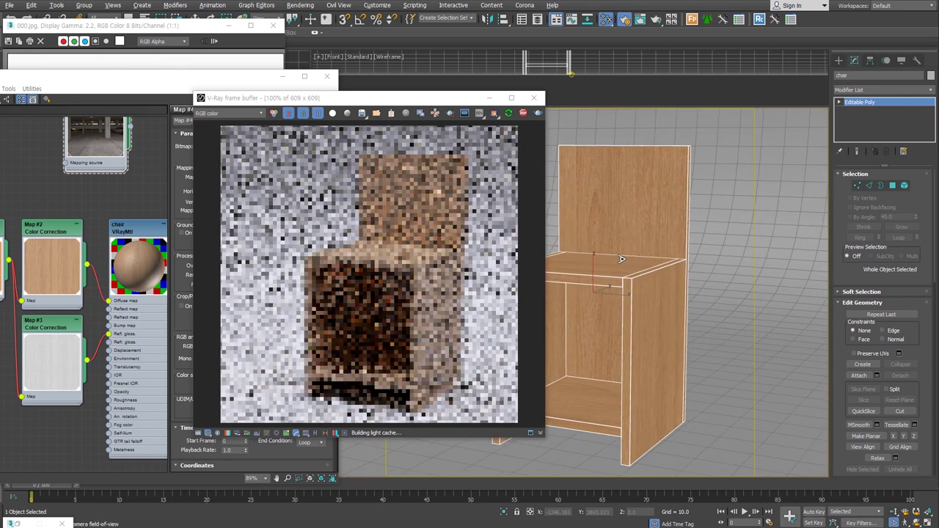
left_click_drag(389, 97, 648, 91)
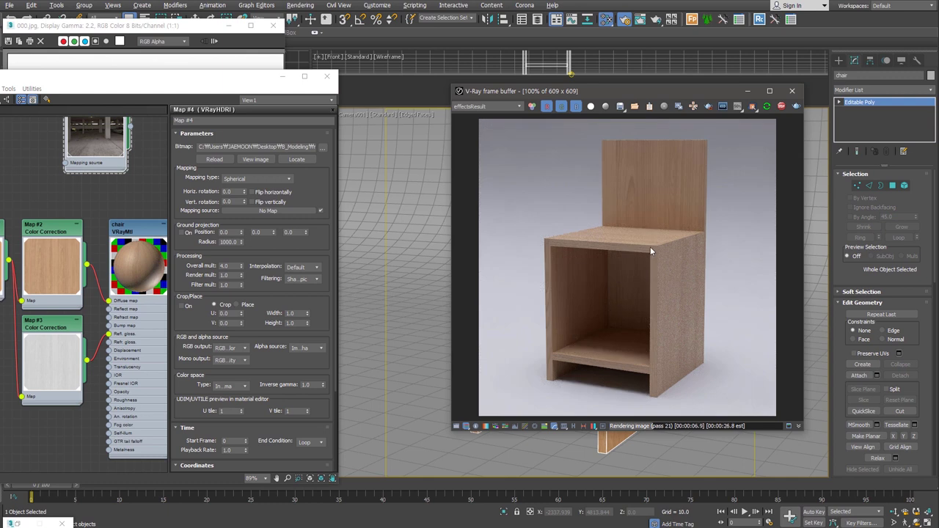
- Spread out the Map #1, Map #2 and Map #3 nodes in the Slate Material Editor
left_click(208, 82)
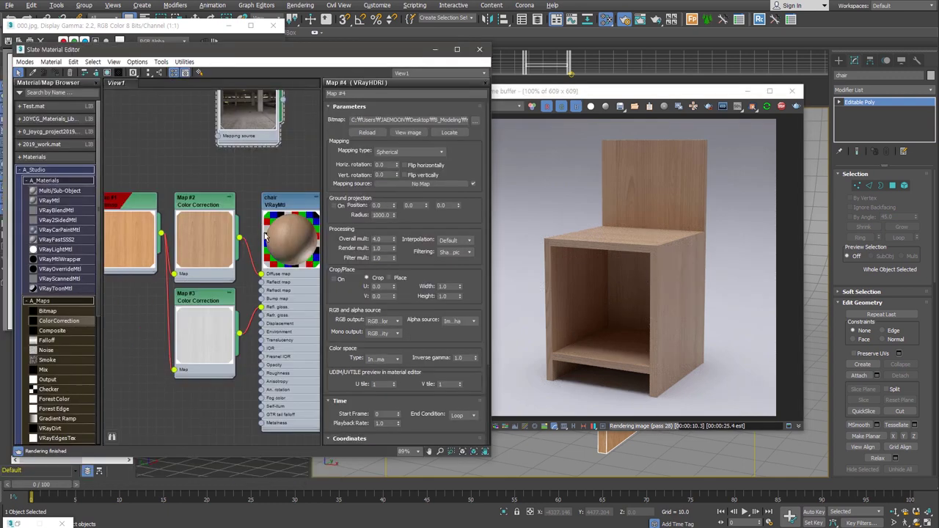
left_click_drag(129, 223, 68, 222)
left_click_drag(205, 330, 196, 391)
mouse_move(207, 263)
left_mouse_down()
mouse_move(171, 244)
mouse_move(146, 246)
left_mouse_up()
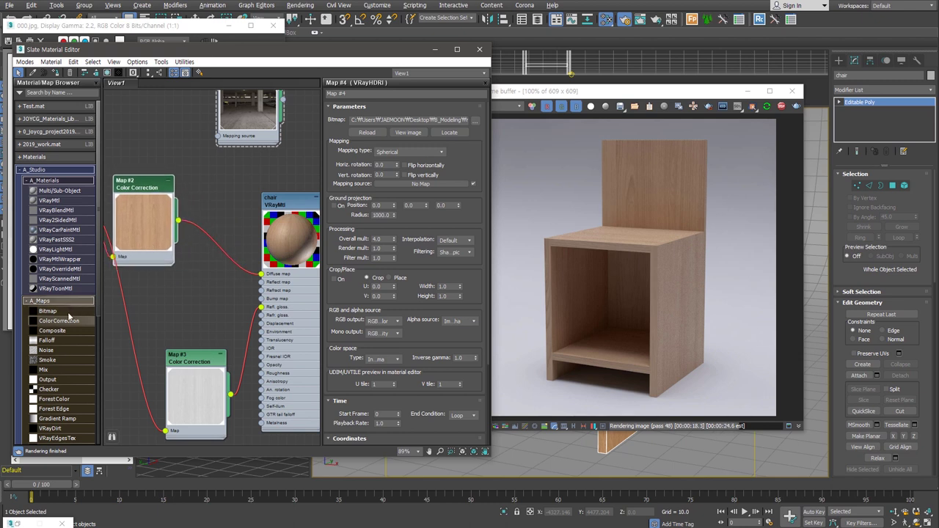
scroll(69, 317, "down", 5)
- Insert a VRayDirt map with the wood colour correction feeding its Unoccluded input
left_click_drag(51, 288, 212, 238)
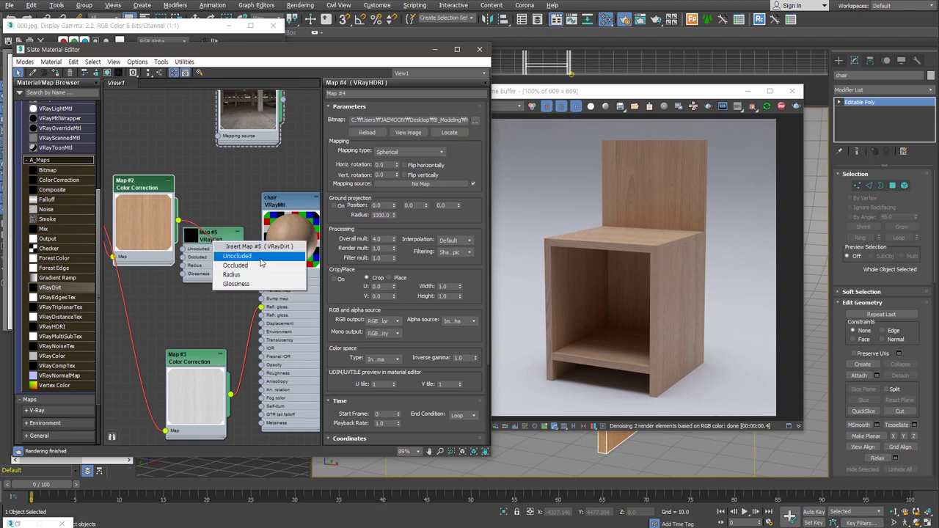
left_click(260, 258)
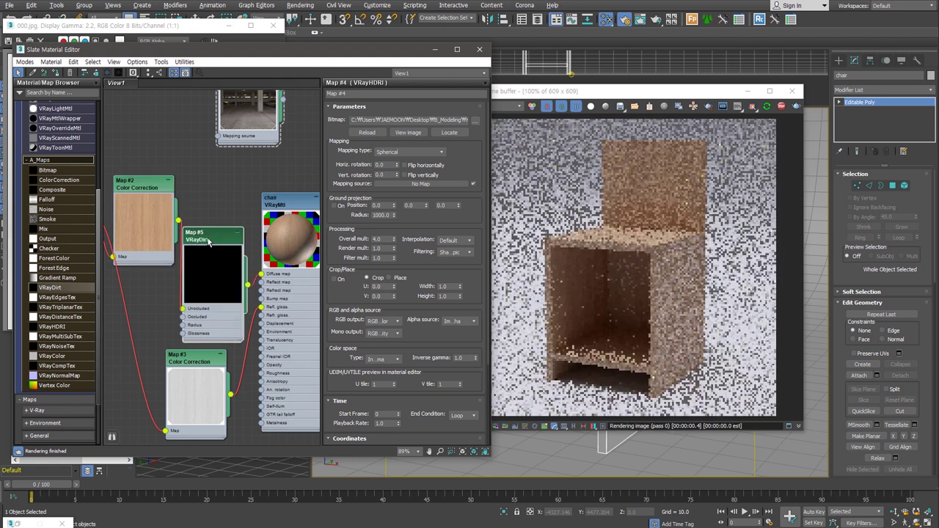
left_click_drag(209, 242, 209, 190)
mouse_move(139, 184)
left_mouse_down()
mouse_move(131, 219)
mouse_move(136, 185)
left_mouse_up()
double_click(213, 198)
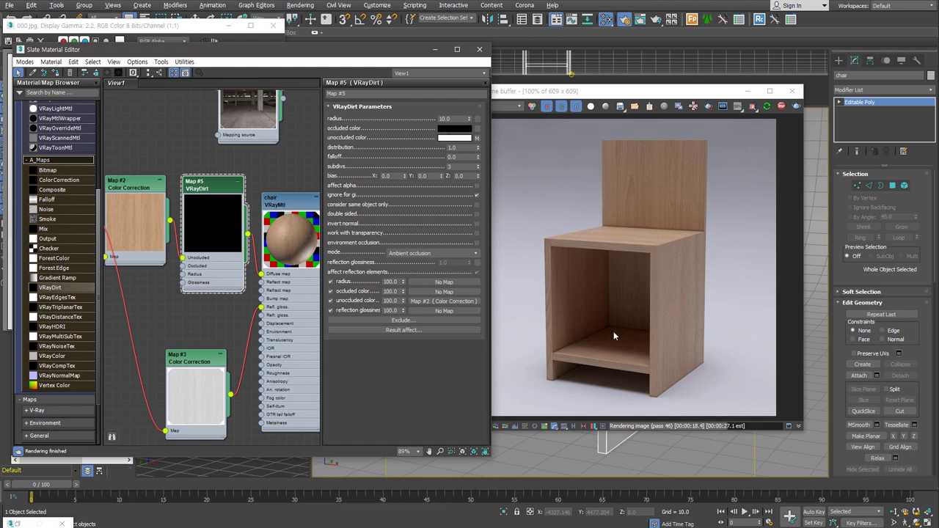
- Set the dirt radius to 100 and clone the wood colour correction into VRayDirt's Occluded input
left_click_drag(459, 118, 433, 118)
type("100")
key("Return")
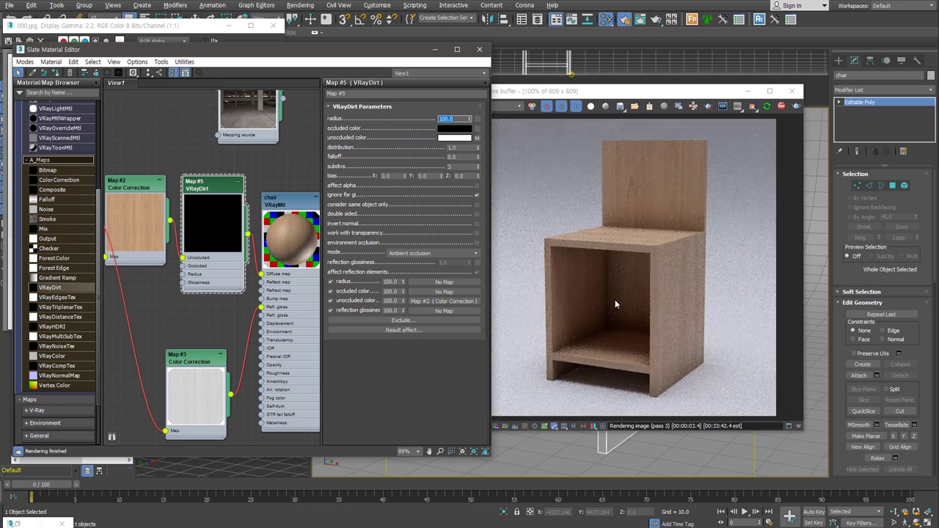
middle_click_drag(212, 286, 266, 272)
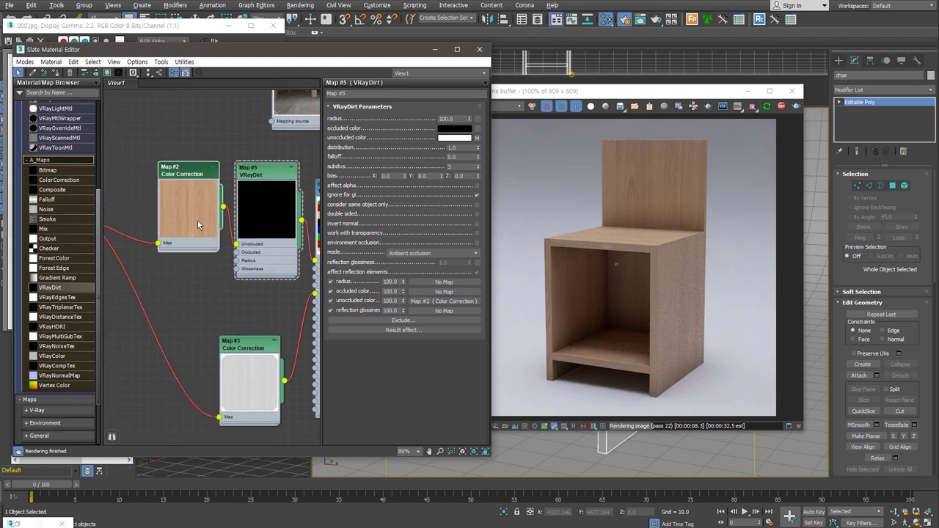
mouse_move(193, 210)
left_mouse_down("shift")
mouse_move(190, 294)
mouse_move(237, 253)
left_mouse_up("shift")
- Lower Map #6's saturation and set its RGB gamma to 0.7
double_click(197, 270)
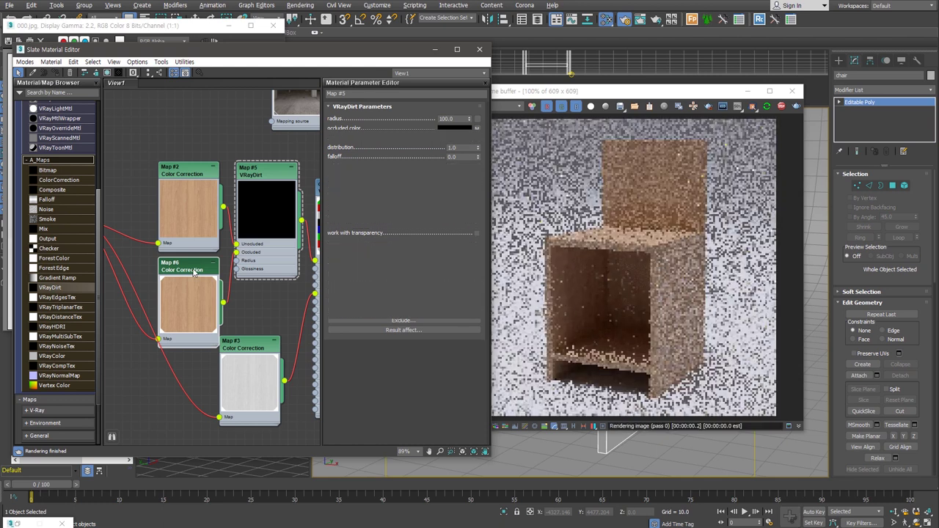
left_click_drag(377, 241, 362, 242)
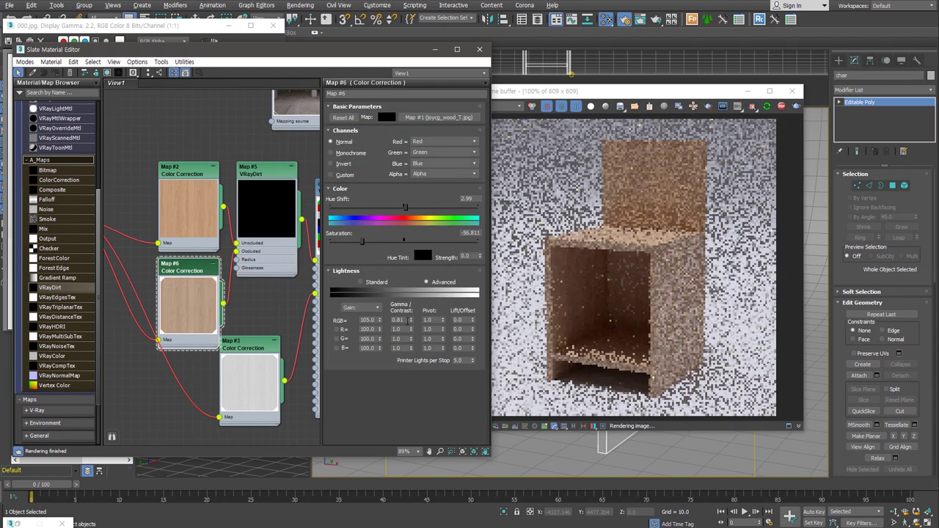
type("0.6")
key("Return")
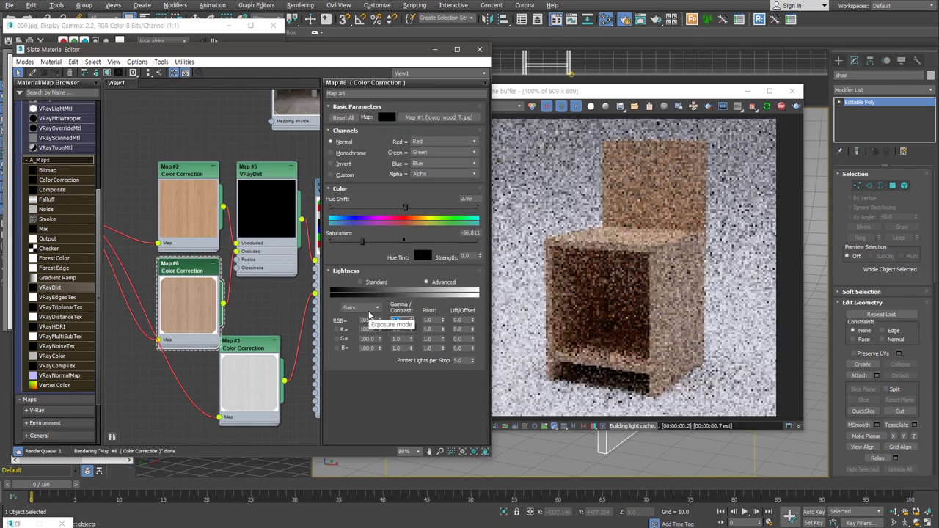
type("0.7")
key("Return")
- Change the VRayDirt radius to 30
double_click(264, 170)
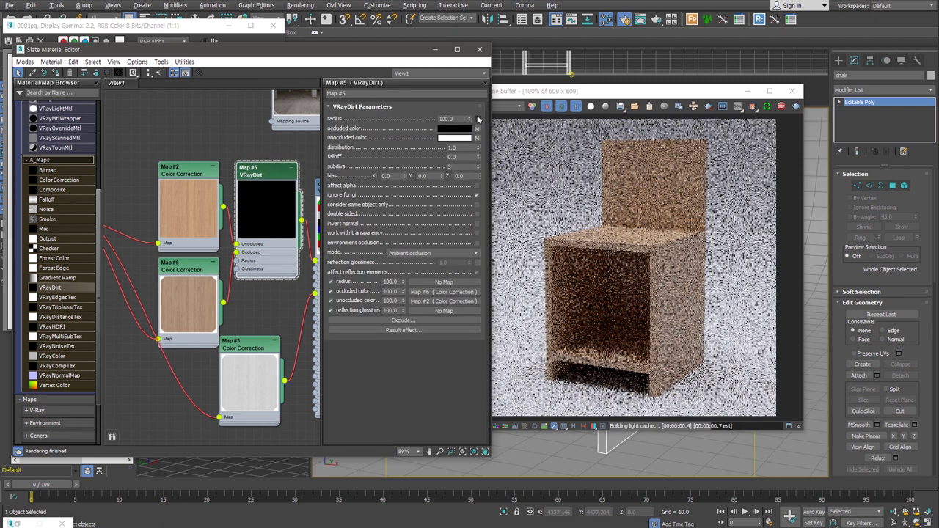
type("30")
key("Return")
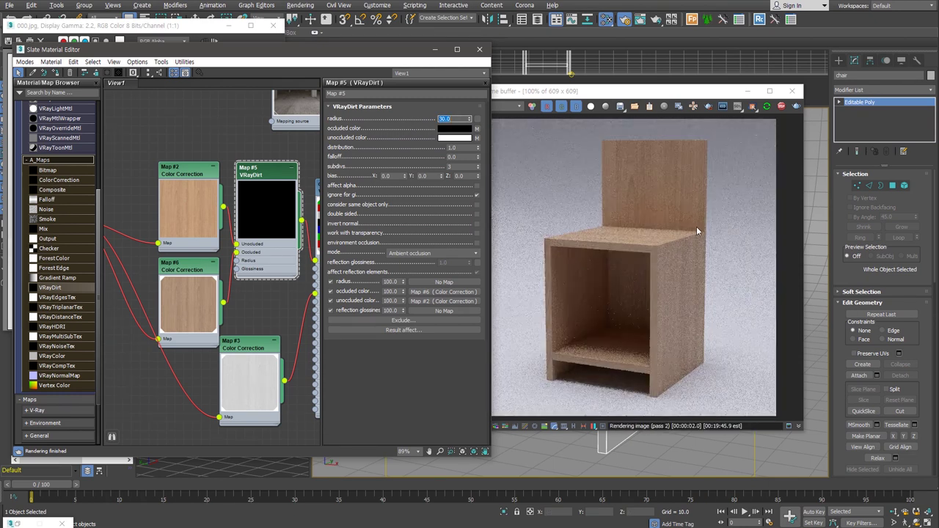
double_click(179, 277)
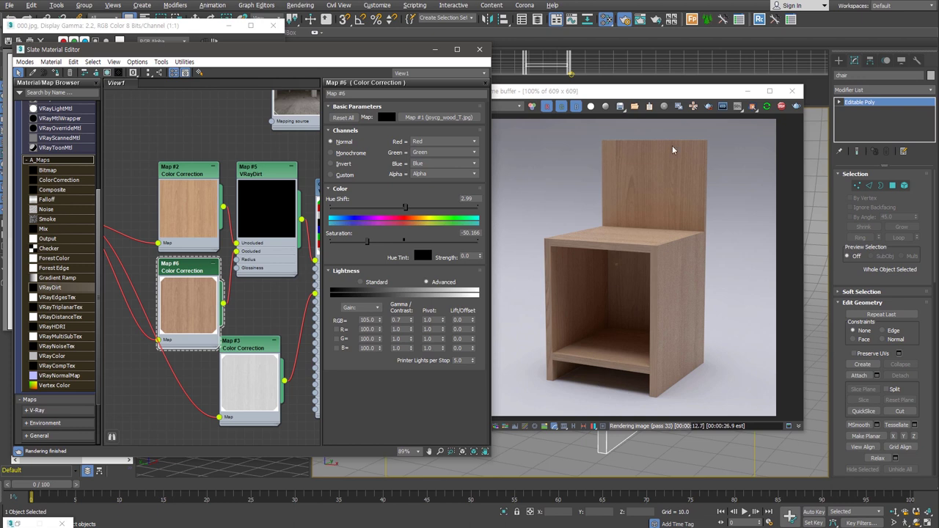
- Bring the V-Ray frame buffer to the front to view the dirt-shaded chair render
left_click_drag(626, 93, 656, 71)
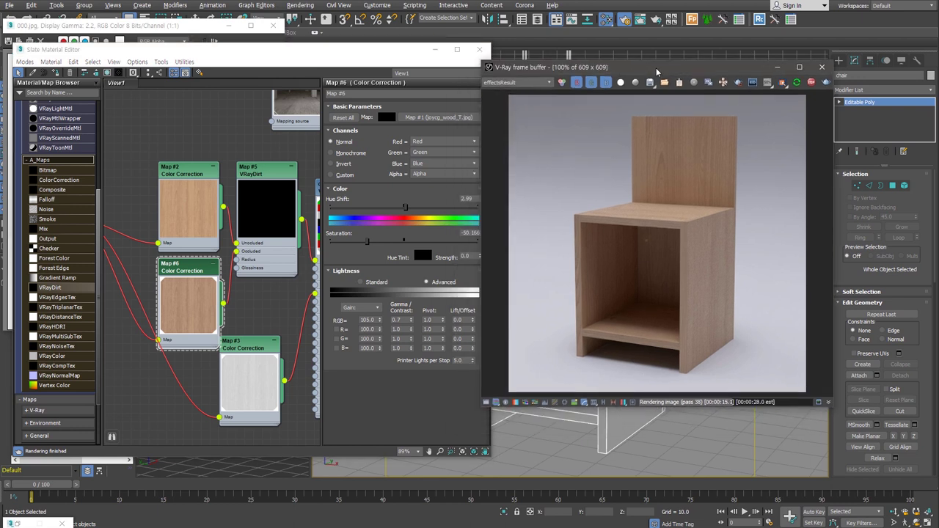